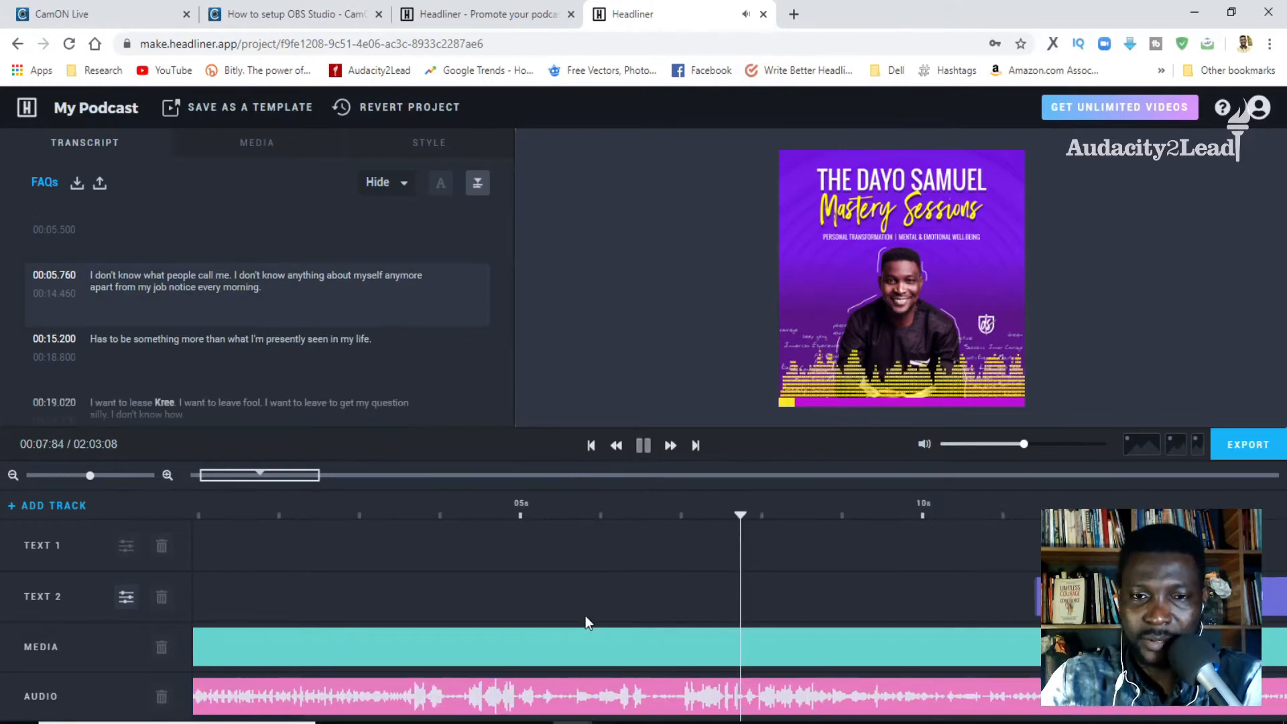
- Pause the preview and open the audio clip's properties to view its waveform settings, leaving them unchanged
{"action": "key", "text": "space"}
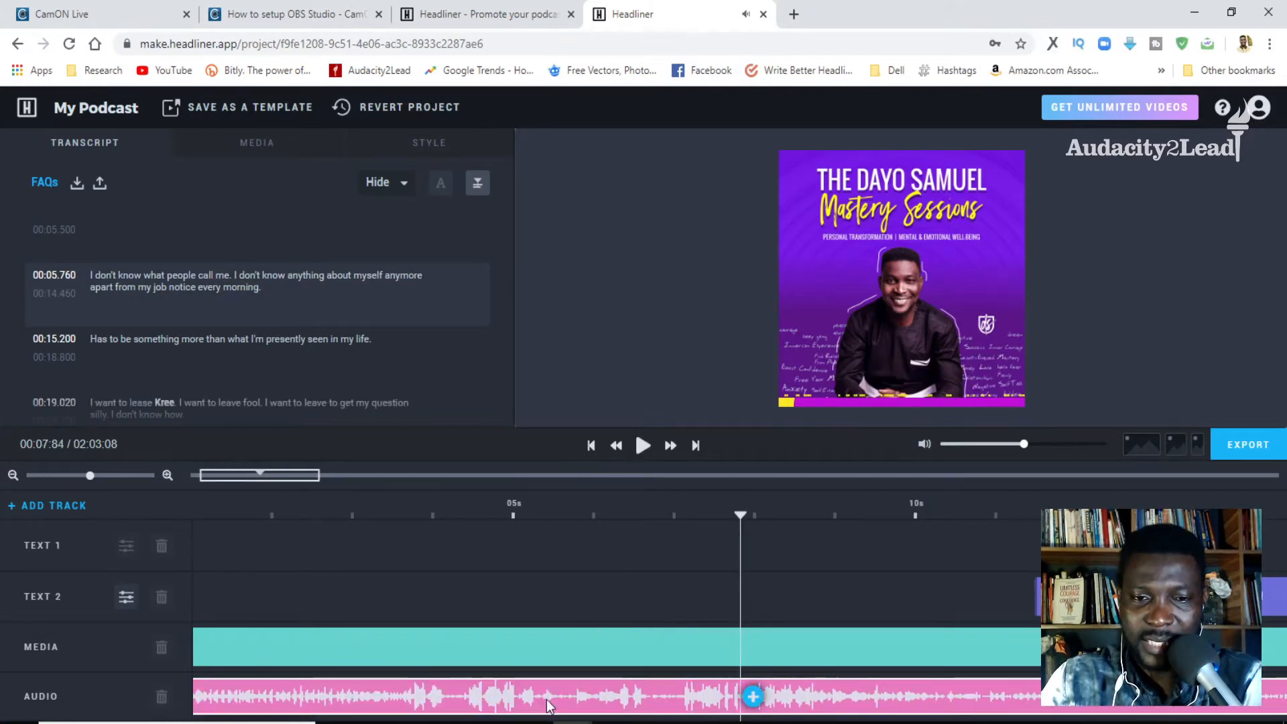
{"action": "left_click", "coordinate": [545, 697]}
{"action": "left_click", "coordinate": [500, 395]}
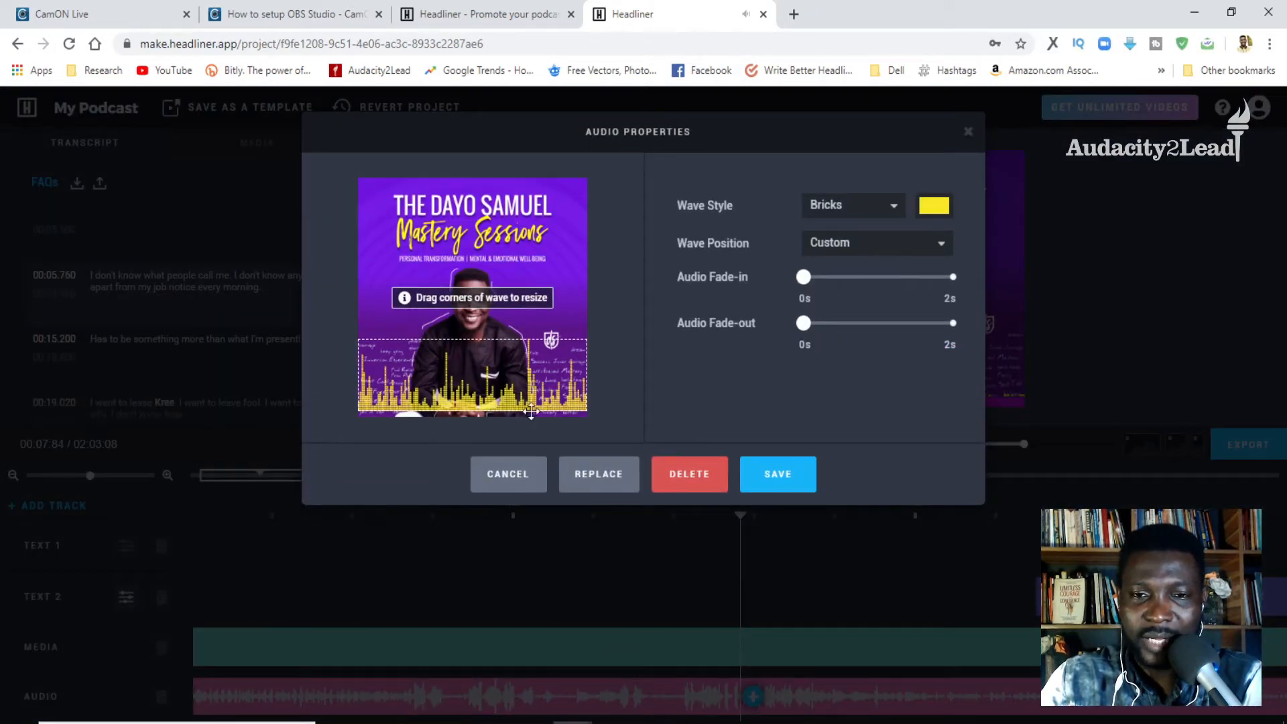
{"action": "left_click", "coordinate": [968, 131]}
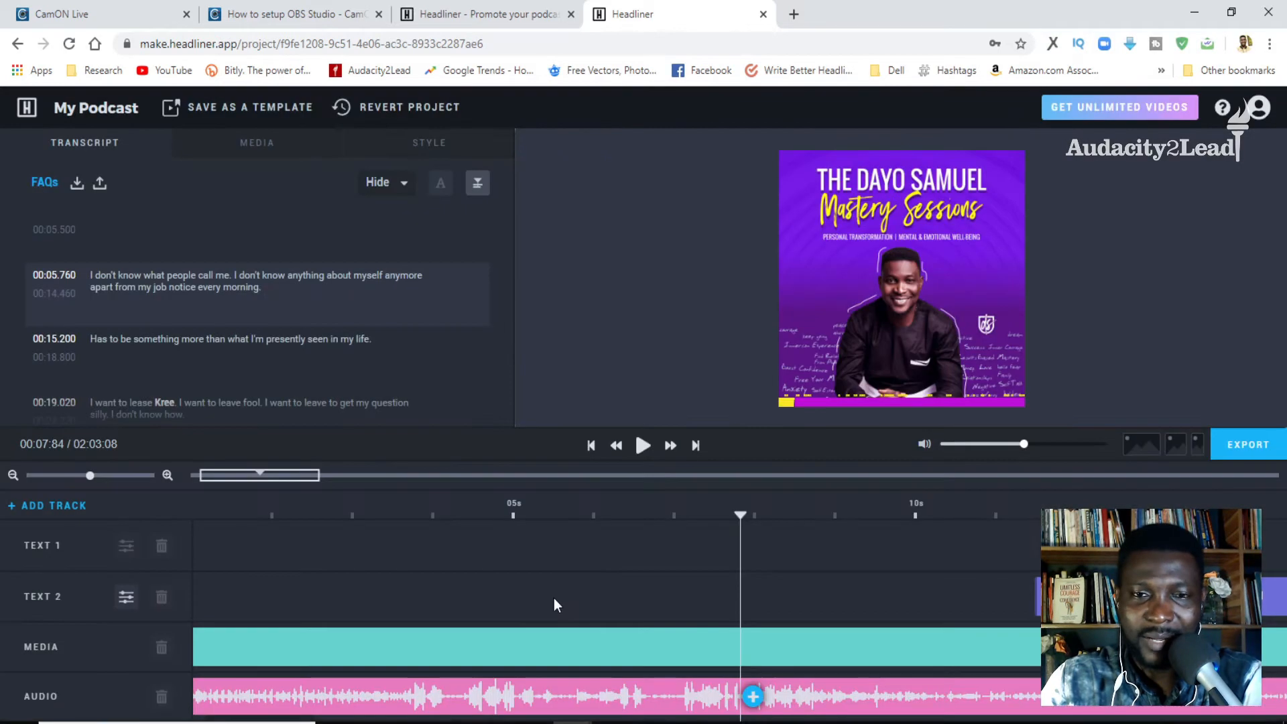
- Inspect the cover image's properties and the upload options for replacing it, leaving without making changes
{"action": "left_click", "coordinate": [246, 651]}
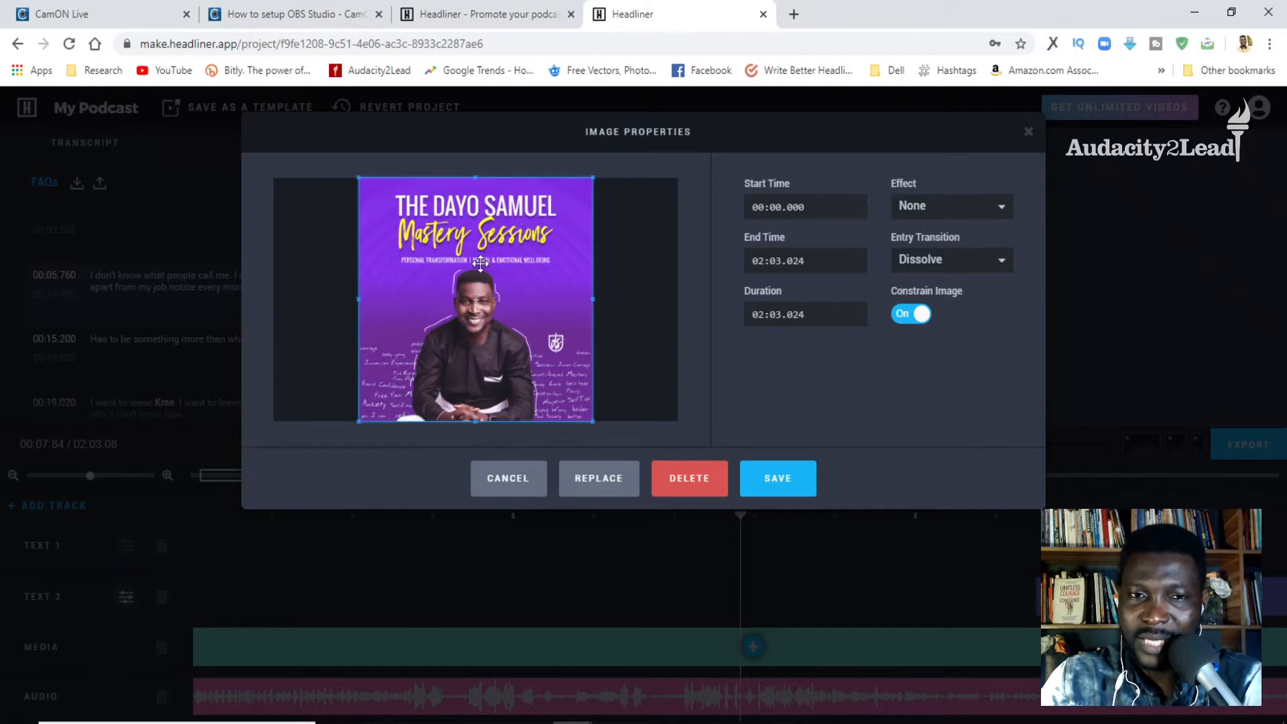
{"action": "left_click", "coordinate": [599, 495]}
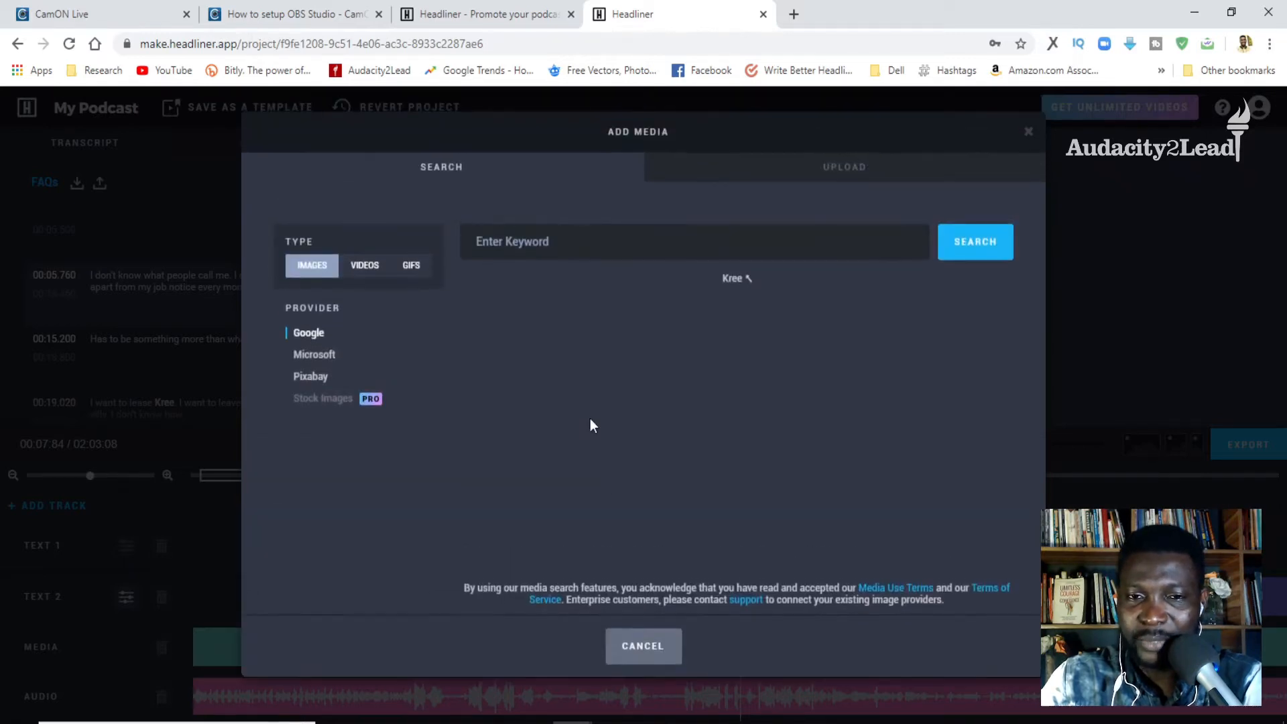
{"action": "left_click", "coordinate": [836, 167]}
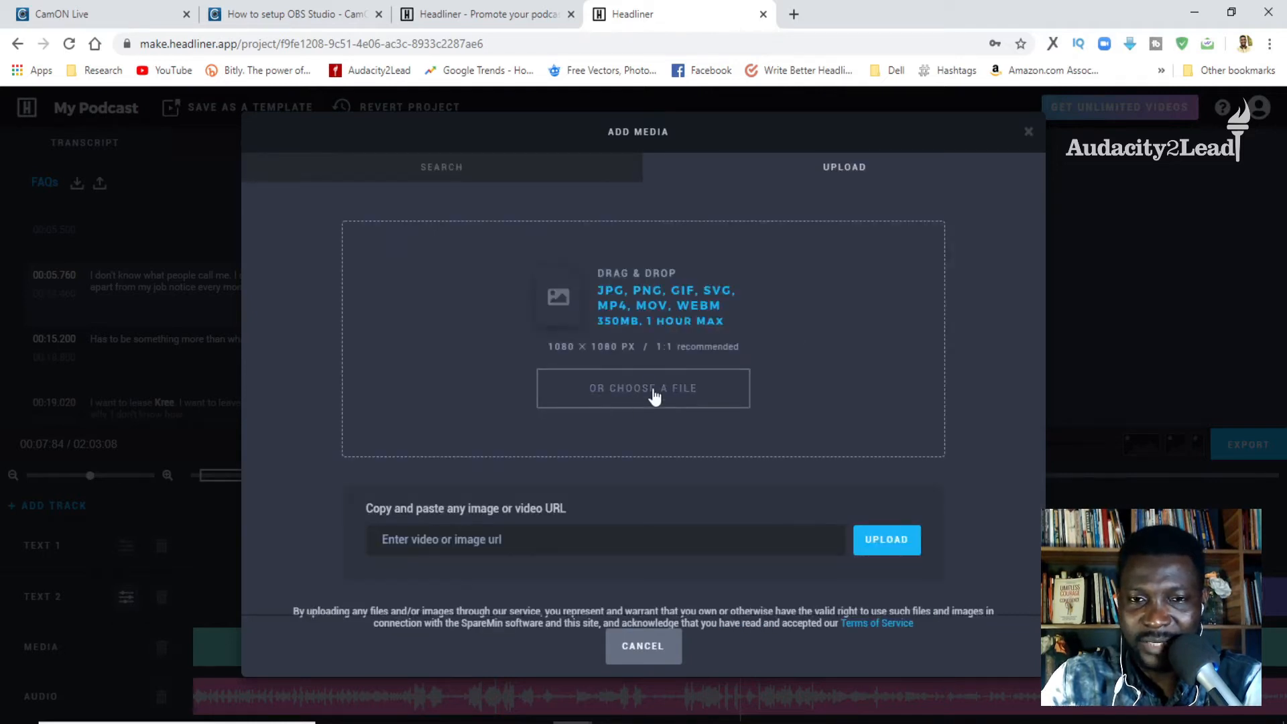
{"action": "left_click", "coordinate": [1027, 131]}
{"action": "left_click", "coordinate": [451, 643]}
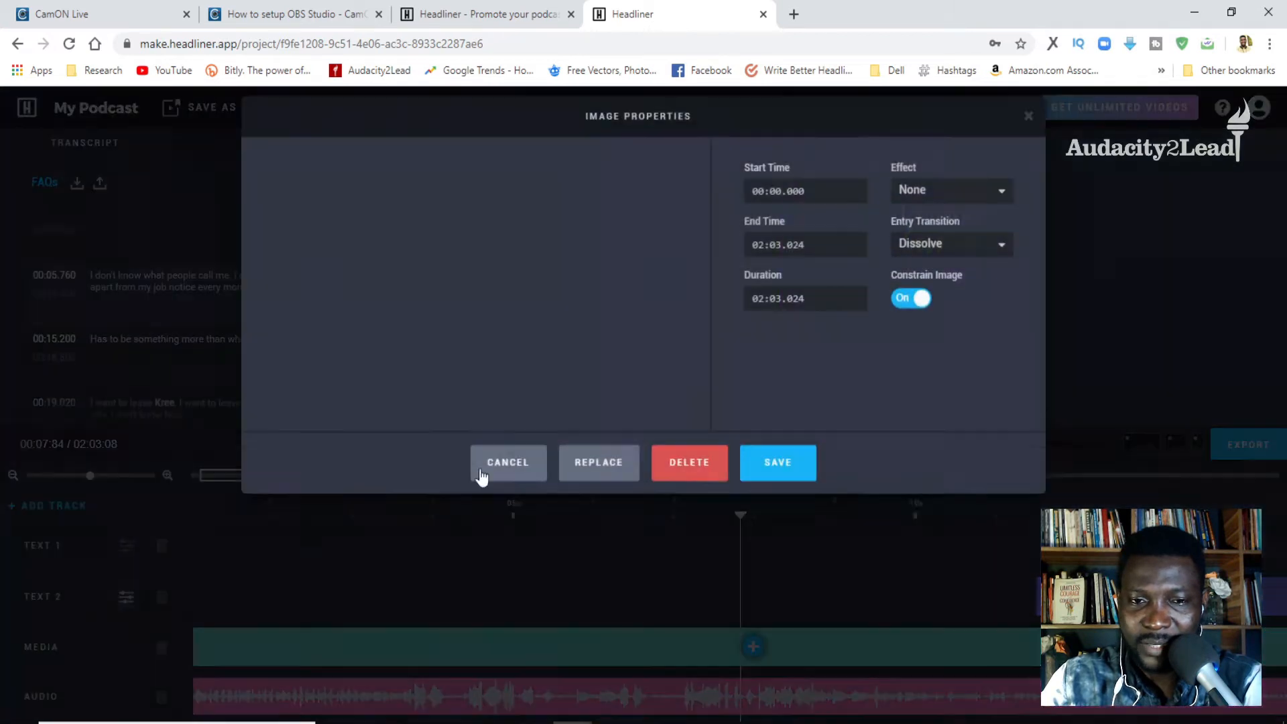
{"action": "left_click", "coordinate": [512, 481]}
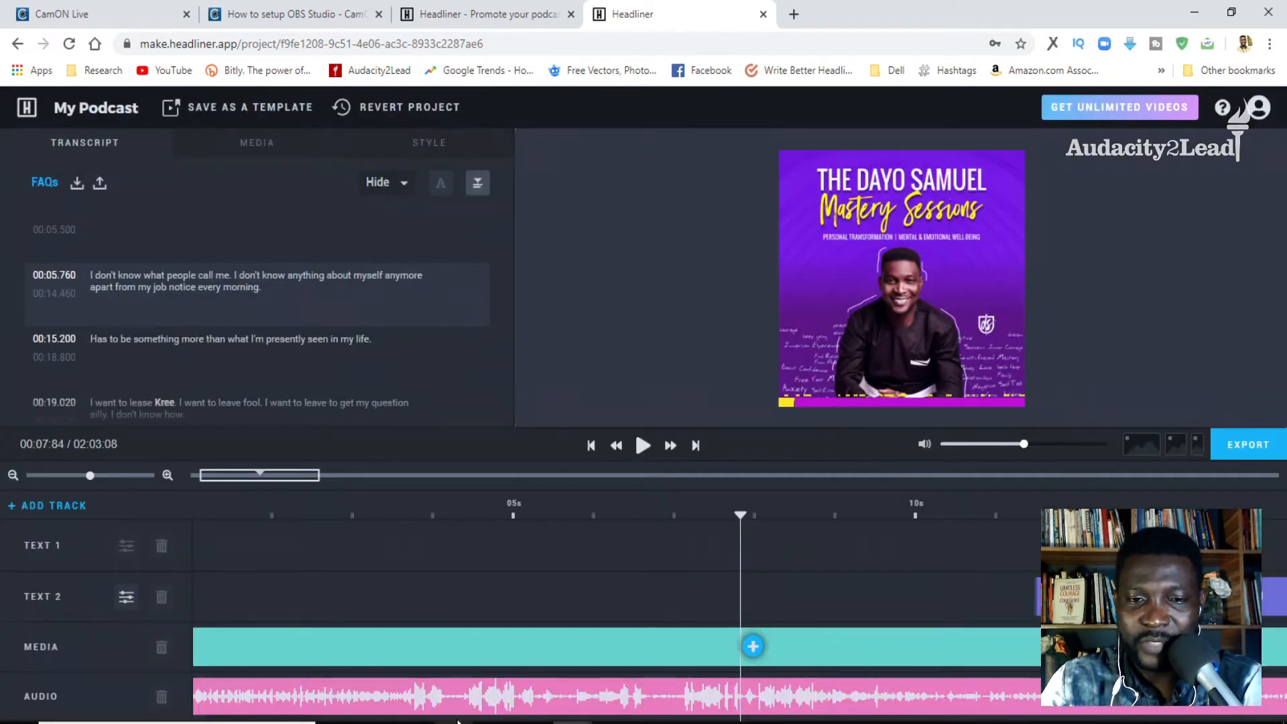
- Review the audio clip's wave style, colour and placement options, and leave its properties without saving
{"action": "left_click", "coordinate": [461, 693]}
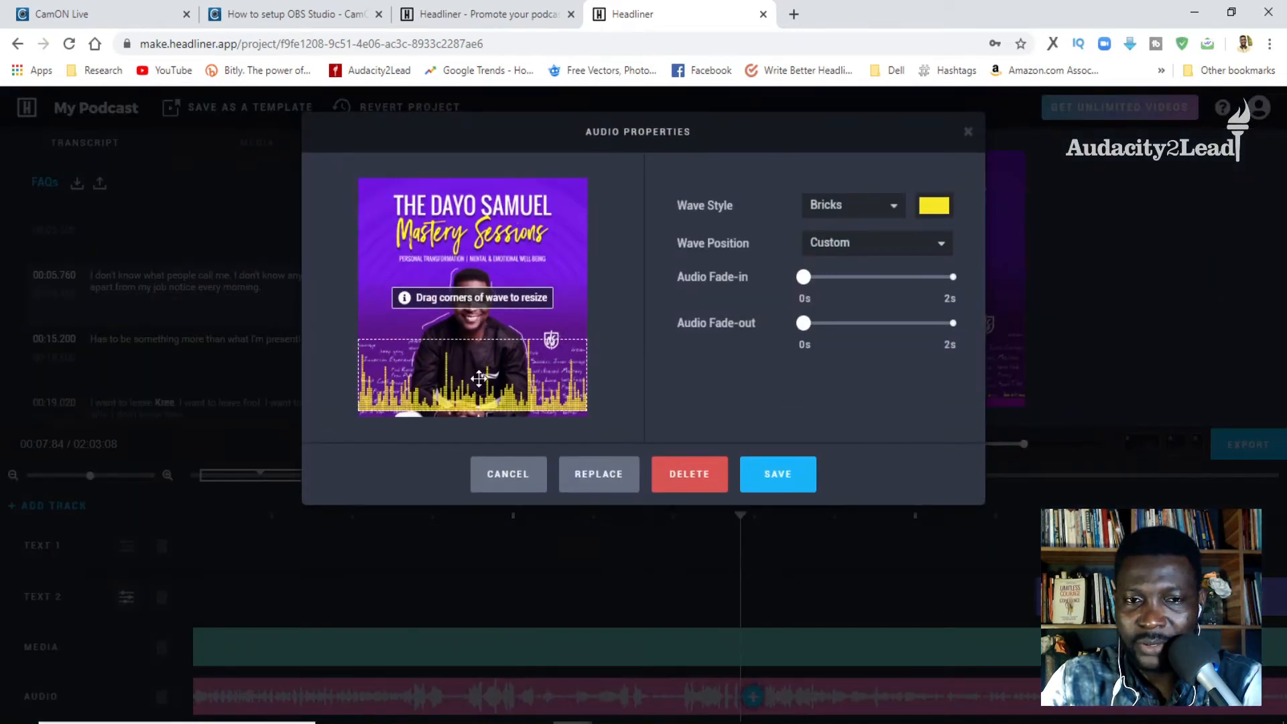
{"action": "left_click", "coordinate": [875, 207]}
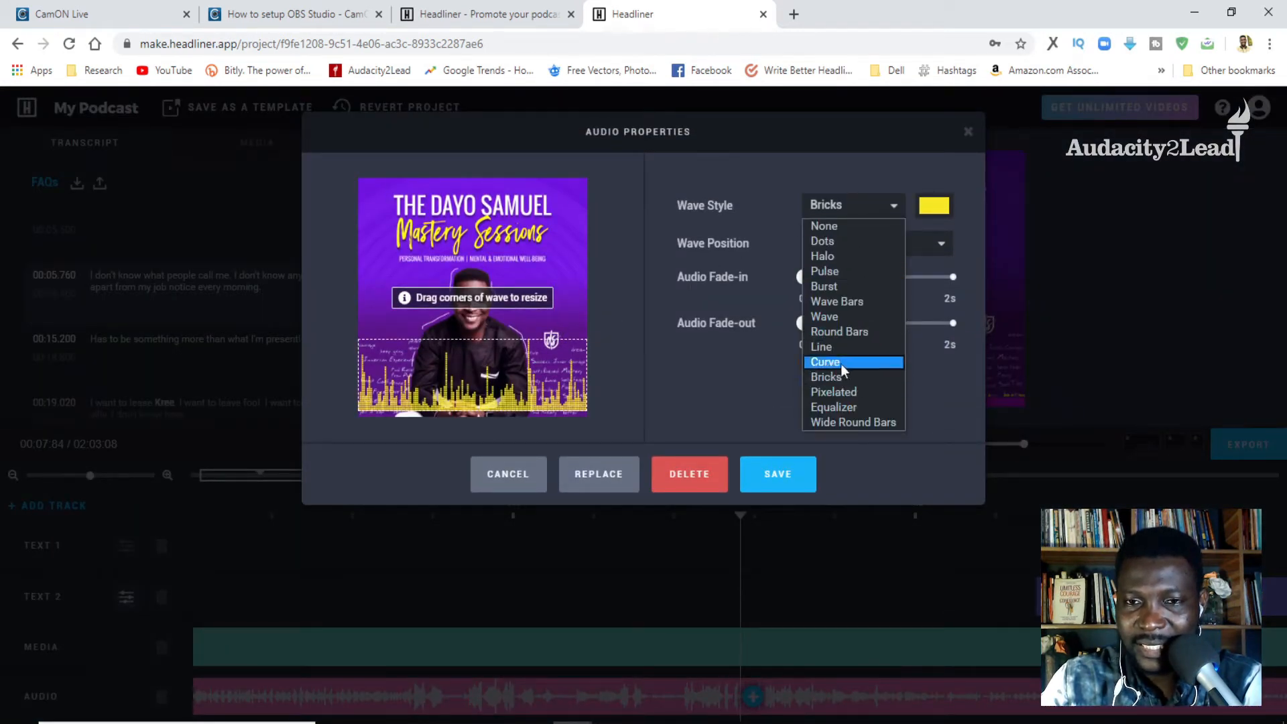
{"action": "left_click", "coordinate": [707, 366]}
{"action": "left_click", "coordinate": [939, 211]}
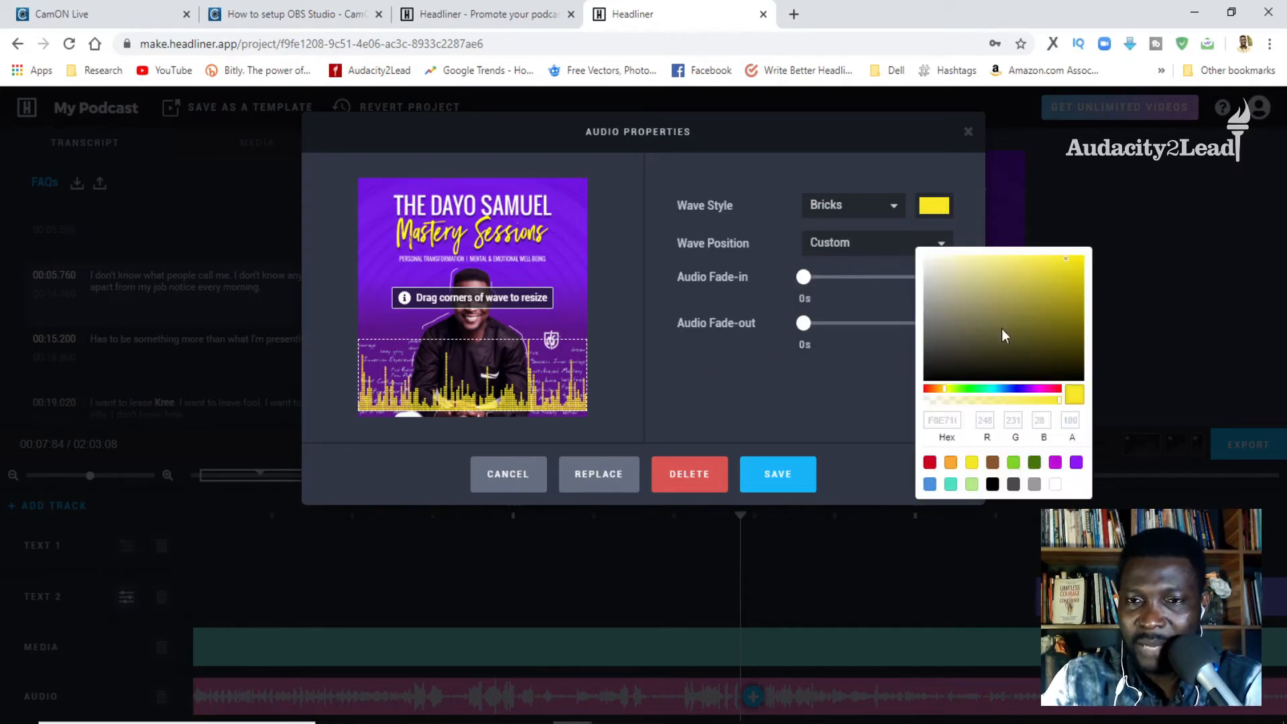
{"action": "left_click", "coordinate": [816, 410]}
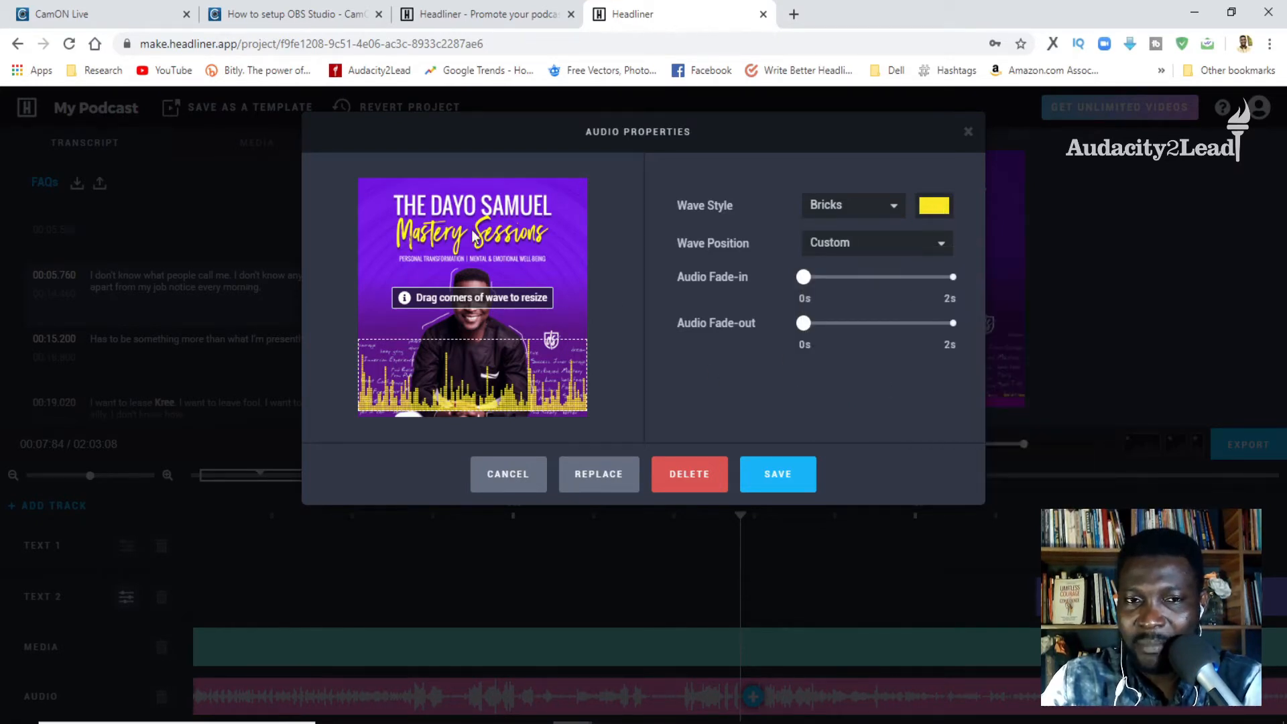
{"action": "mouse_move", "coordinate": [492, 383]}
{"action": "left_mouse_down"}
{"action": "mouse_move", "coordinate": [491, 308]}
{"action": "mouse_move", "coordinate": [491, 385]}
{"action": "left_mouse_up"}
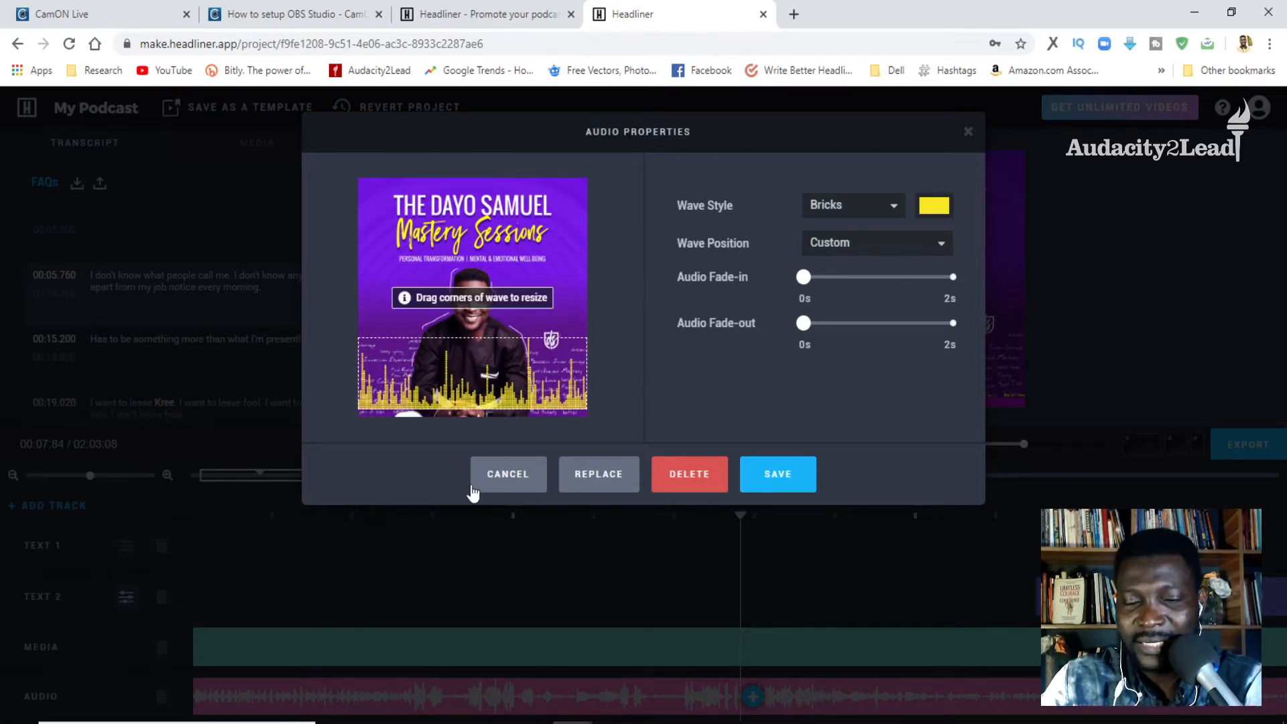
{"action": "left_click", "coordinate": [504, 477]}
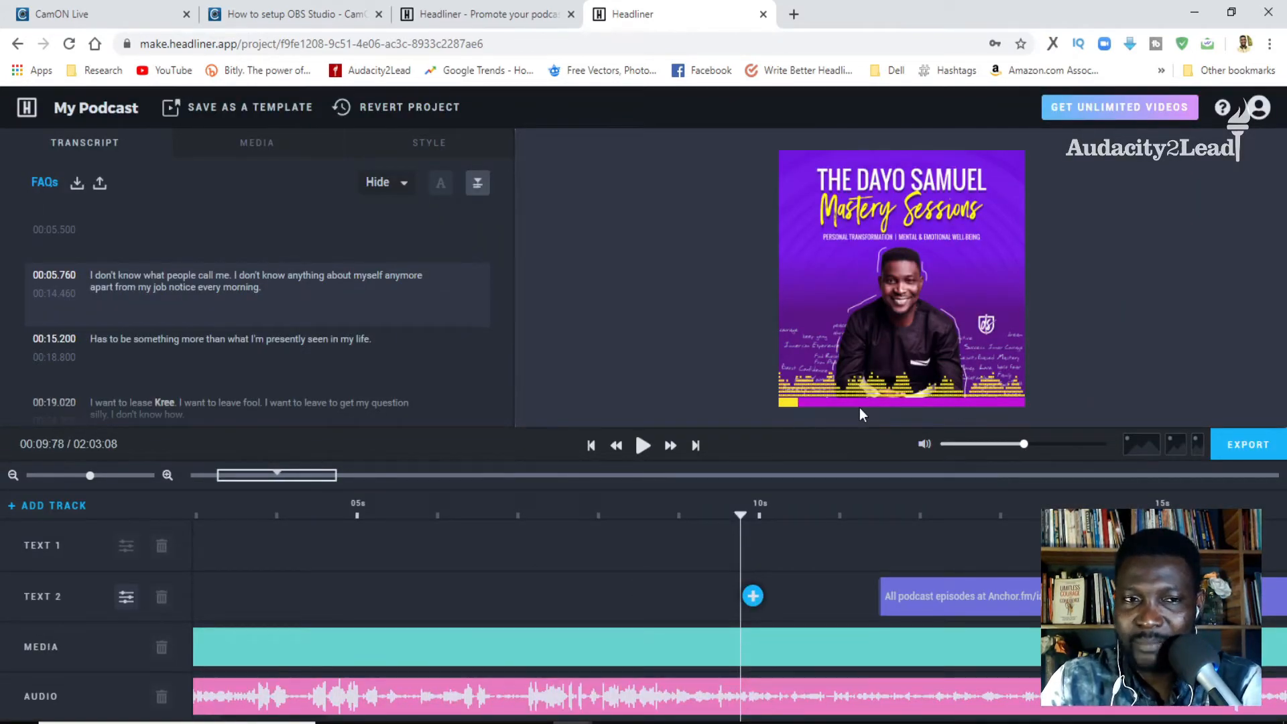
- View the project's progress animation display and colour settings, and leave them without saving
{"action": "left_click", "coordinate": [408, 149]}
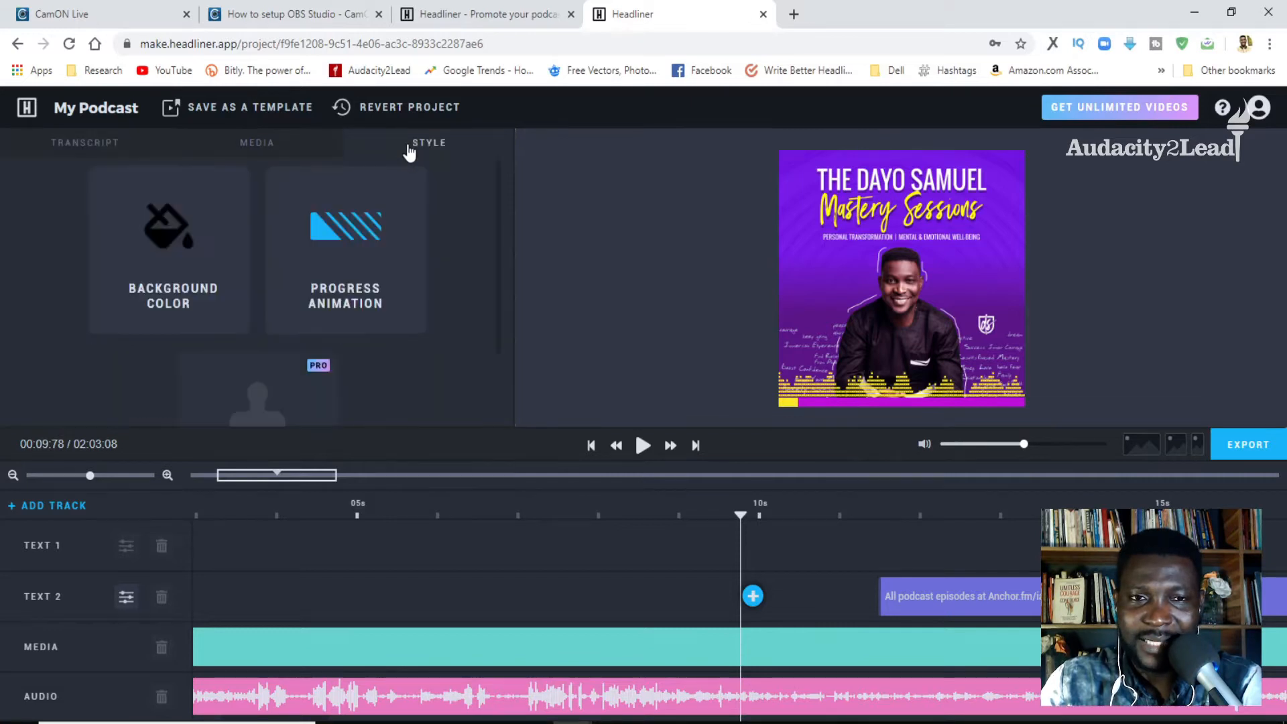
{"action": "left_click", "coordinate": [362, 254]}
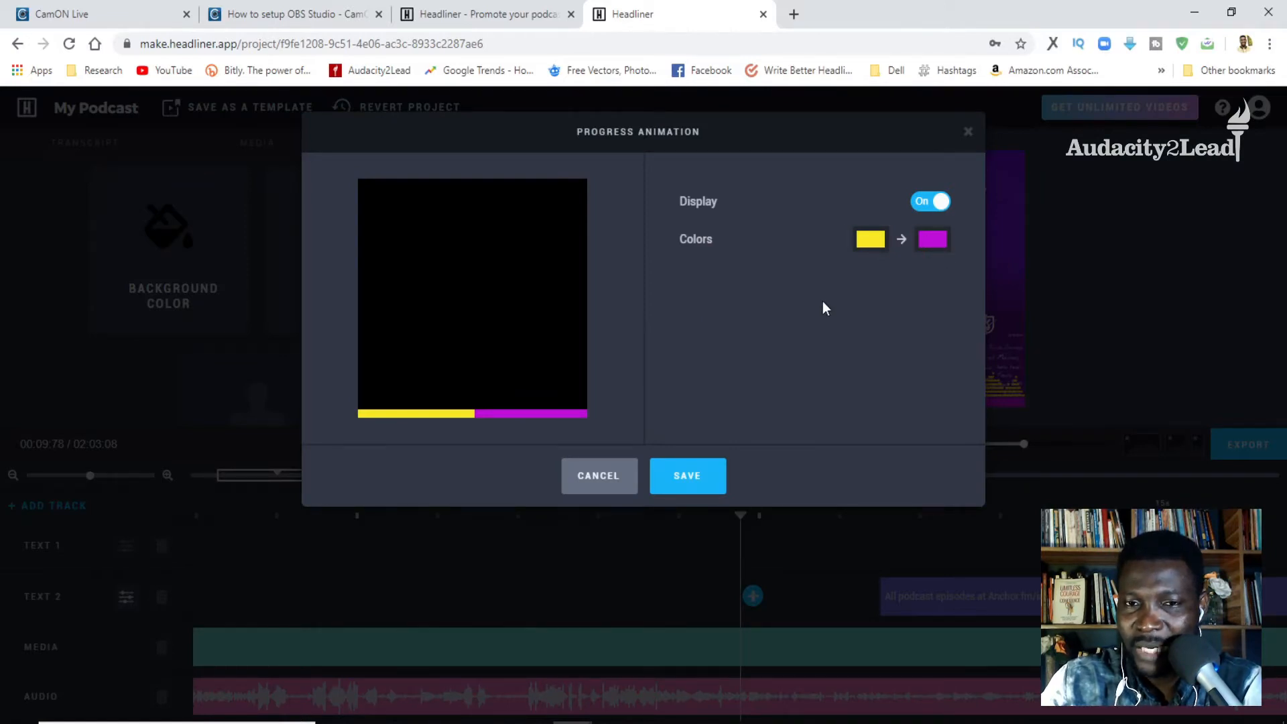
{"action": "left_click", "coordinate": [593, 486]}
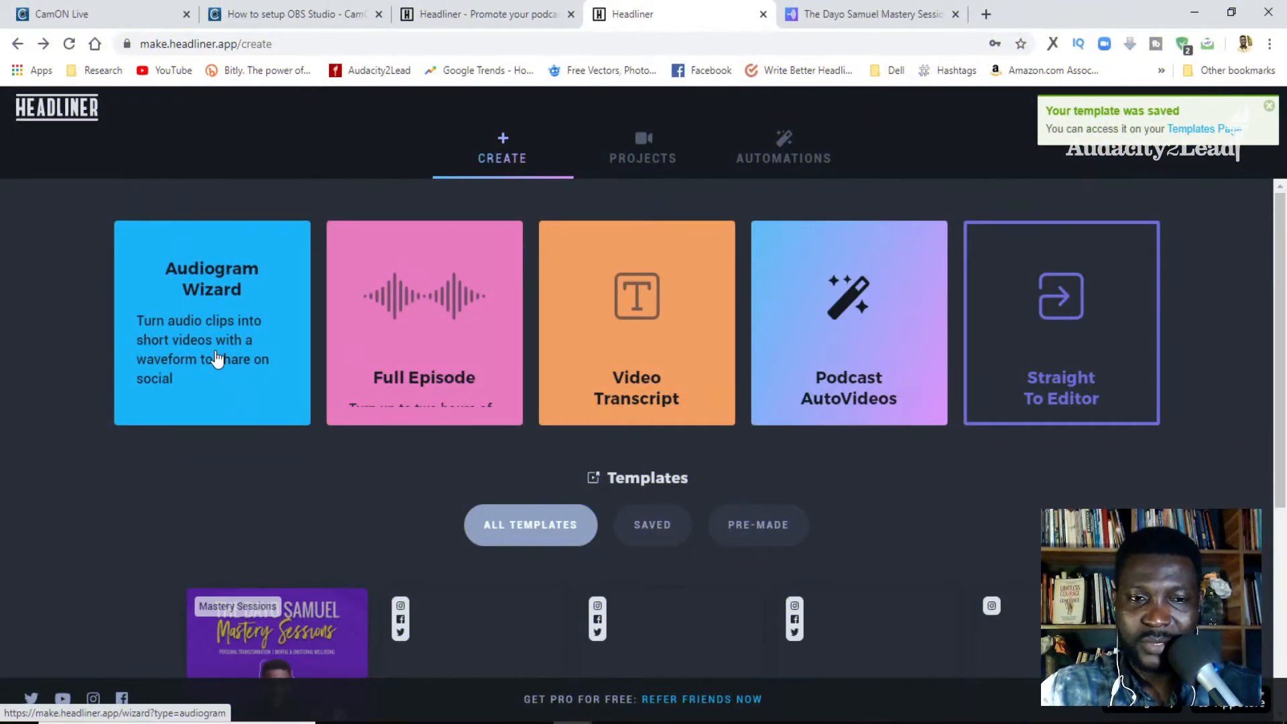
- Start the Audiogram Wizard, search for the podcast with the copied Anchor episode link, and open its episode list
{"action": "left_click", "coordinate": [215, 358]}
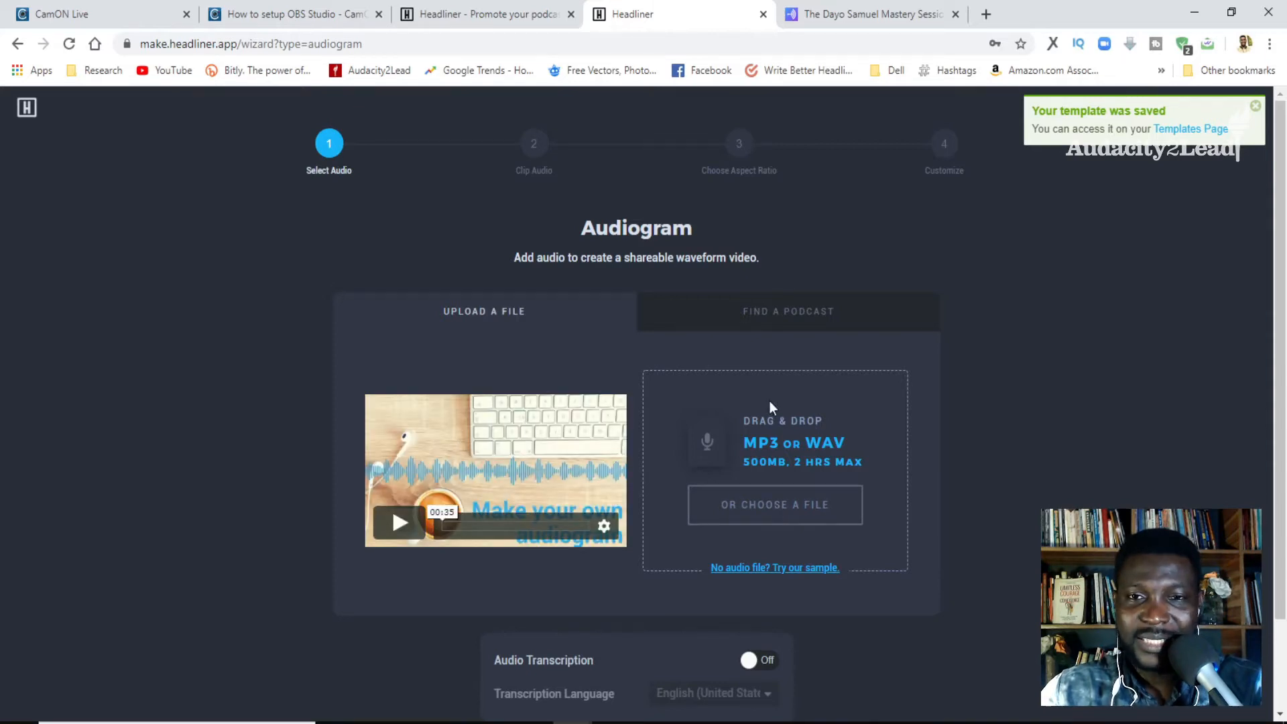
{"action": "left_click", "coordinate": [777, 324]}
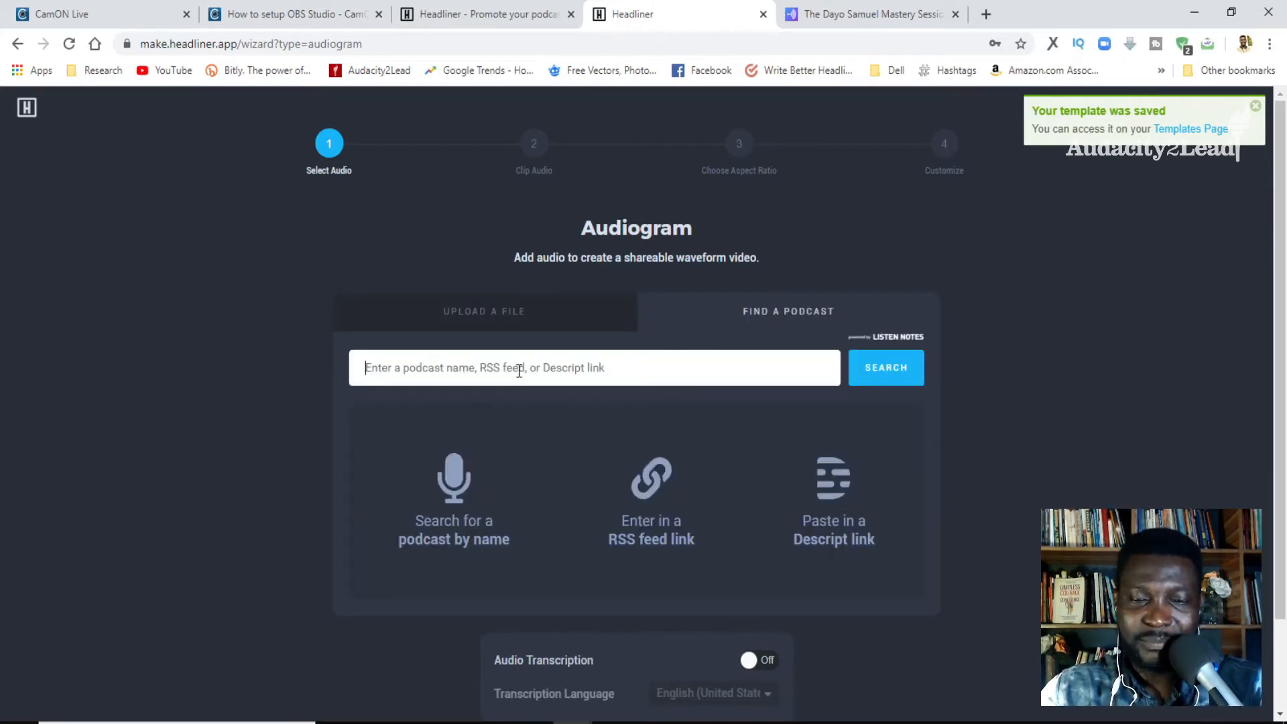
{"action": "type", "text": "https://anchor.fm/iamdayosamuel/episodes/Trailer-Rodecast-submission-eegc7s/a-a29jr89"}
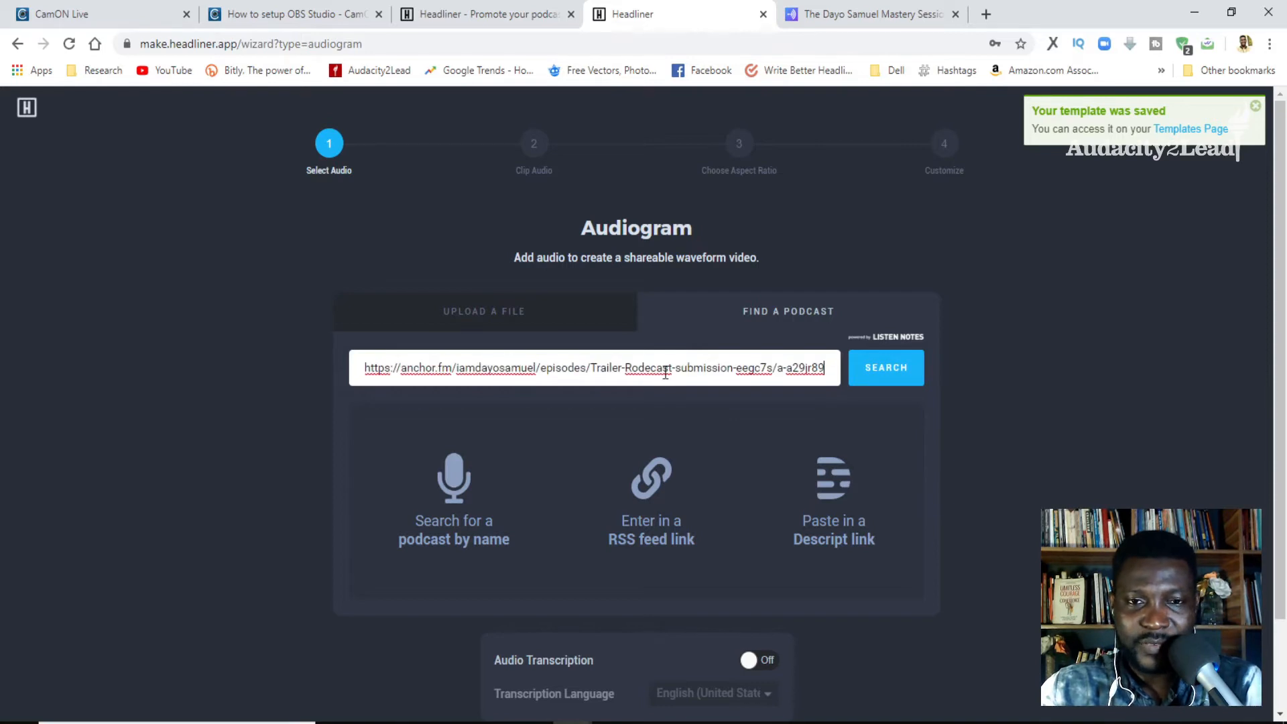
{"action": "left_click", "coordinate": [877, 371]}
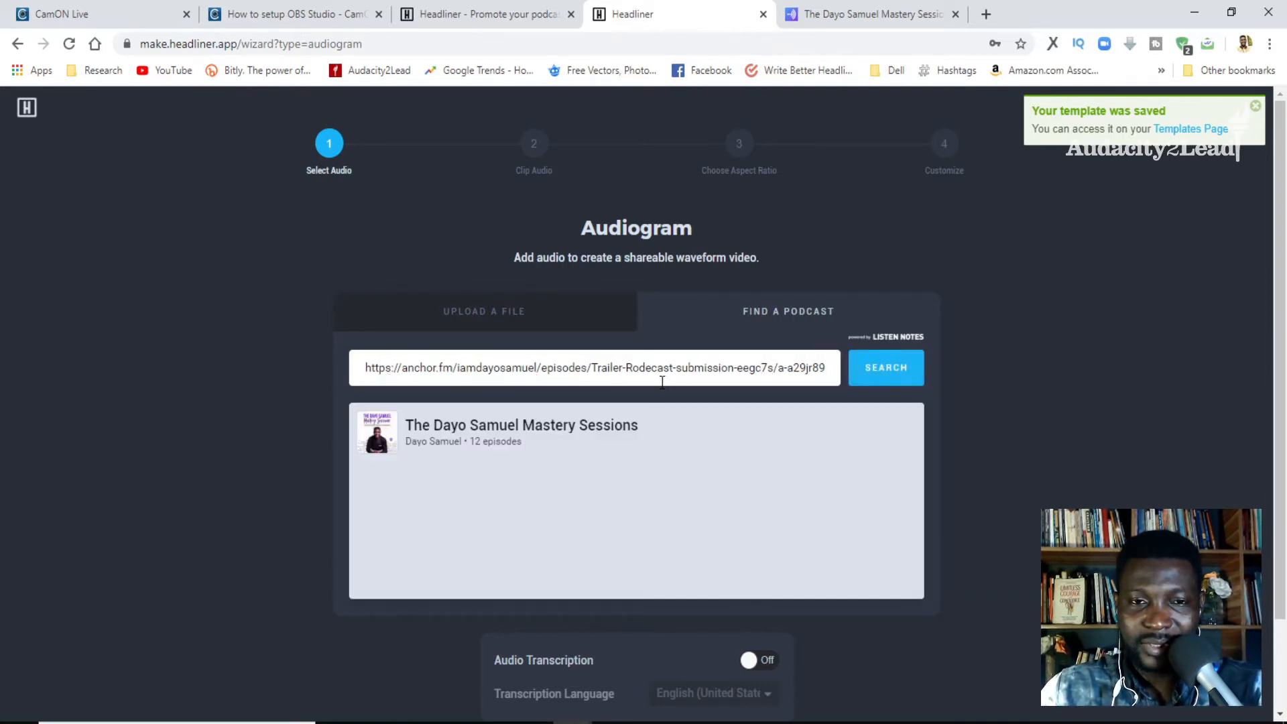
{"action": "left_click", "coordinate": [508, 436]}
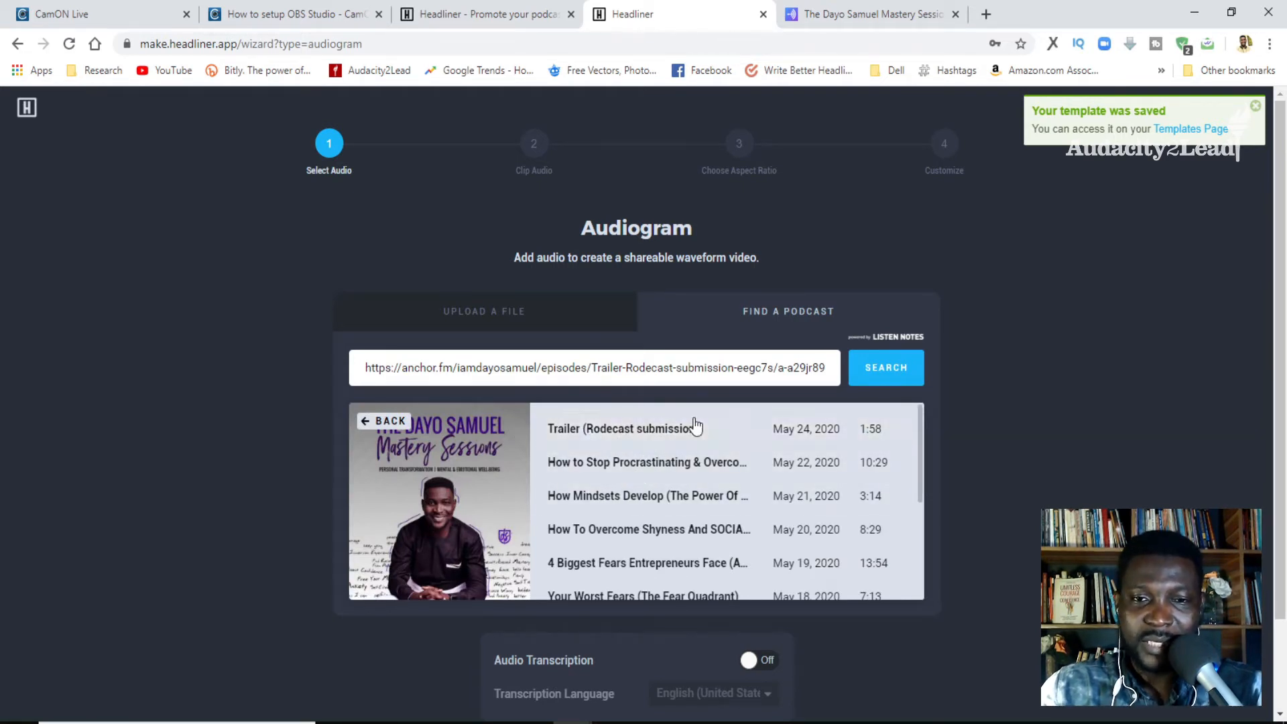
- Look at the option to upload an audio file from the computer, cancel file selection, and return to the podcast search
{"action": "left_click", "coordinate": [474, 323]}
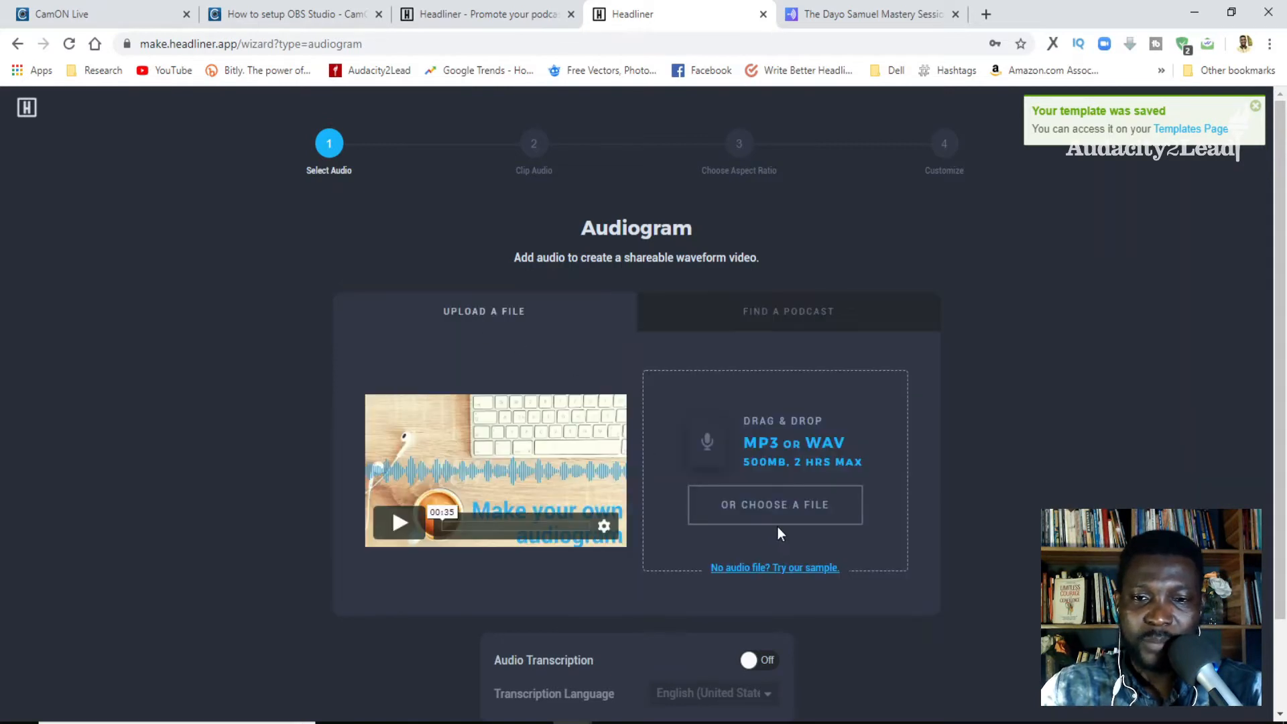
{"action": "left_click", "coordinate": [780, 508]}
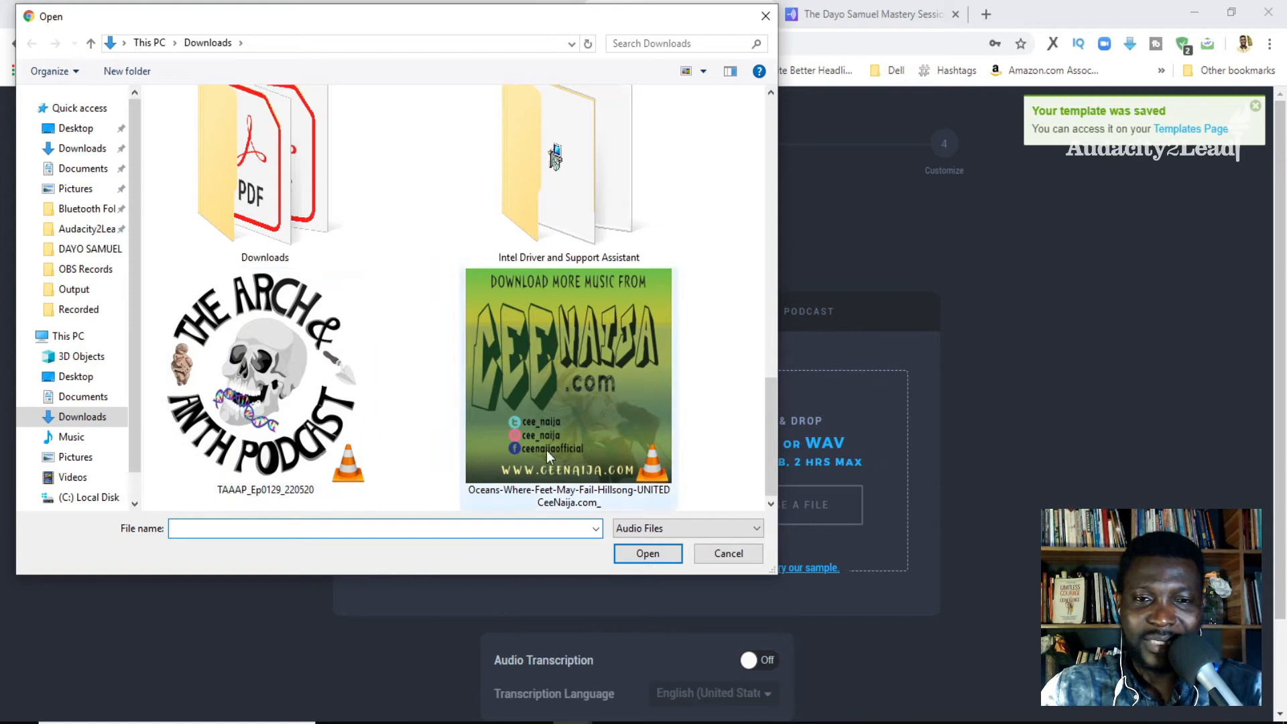
{"action": "left_click", "coordinate": [719, 551]}
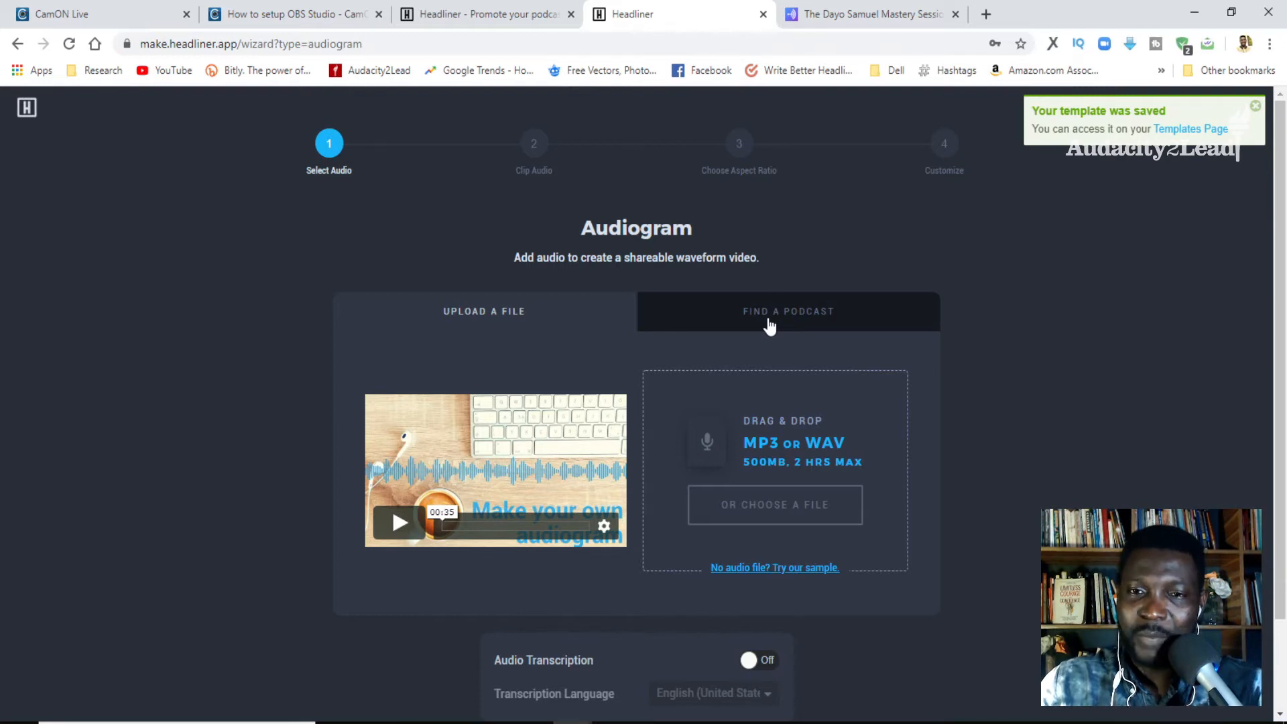
{"action": "left_click", "coordinate": [769, 327]}
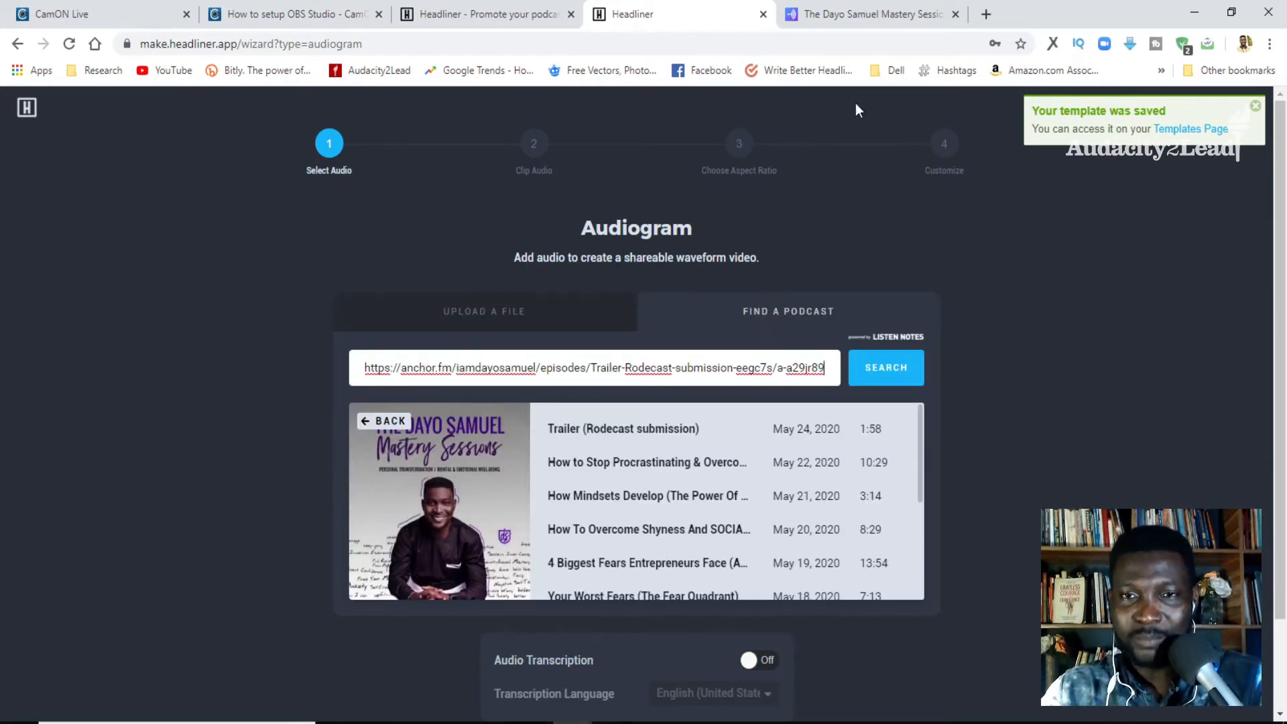
- Switch to the podcast's Anchor page to view the trailer episode's share URL, and return to the Headliner wizard
{"action": "left_click", "coordinate": [868, 13]}
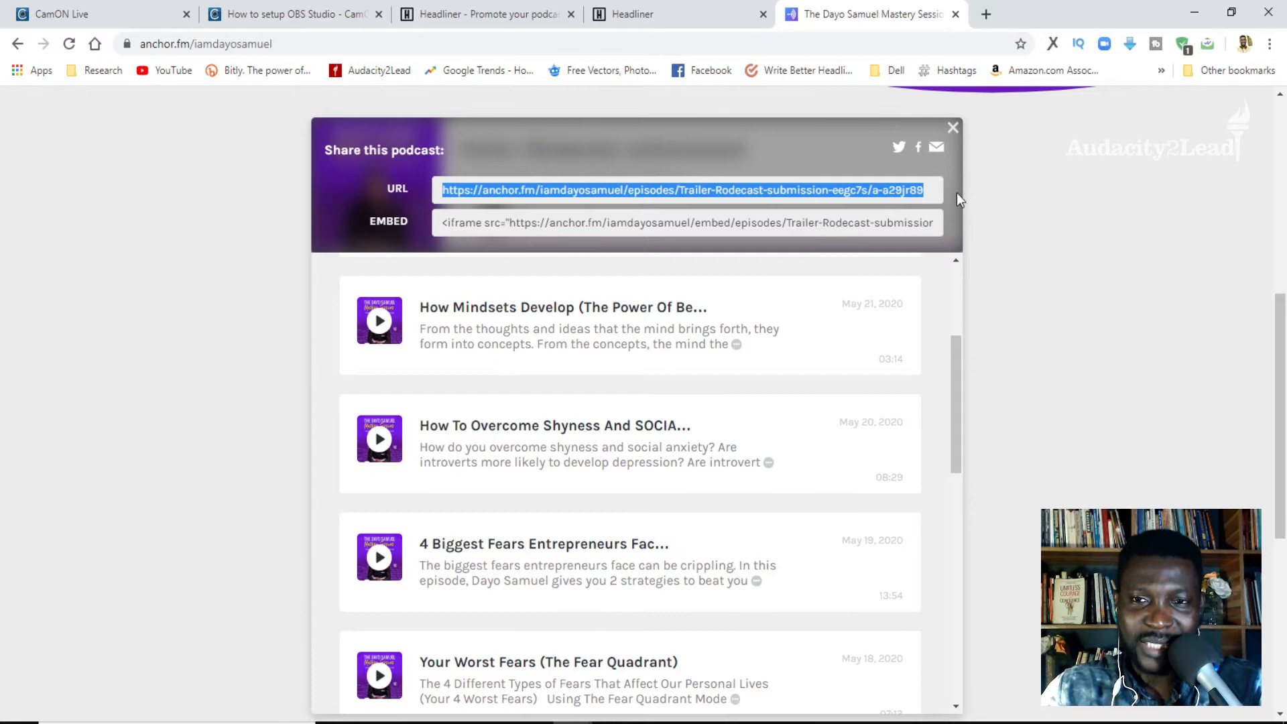
{"action": "left_click", "coordinate": [695, 3]}
{"action": "key", "text": "ctrl+Tab"}
{"action": "left_click", "coordinate": [694, 4]}
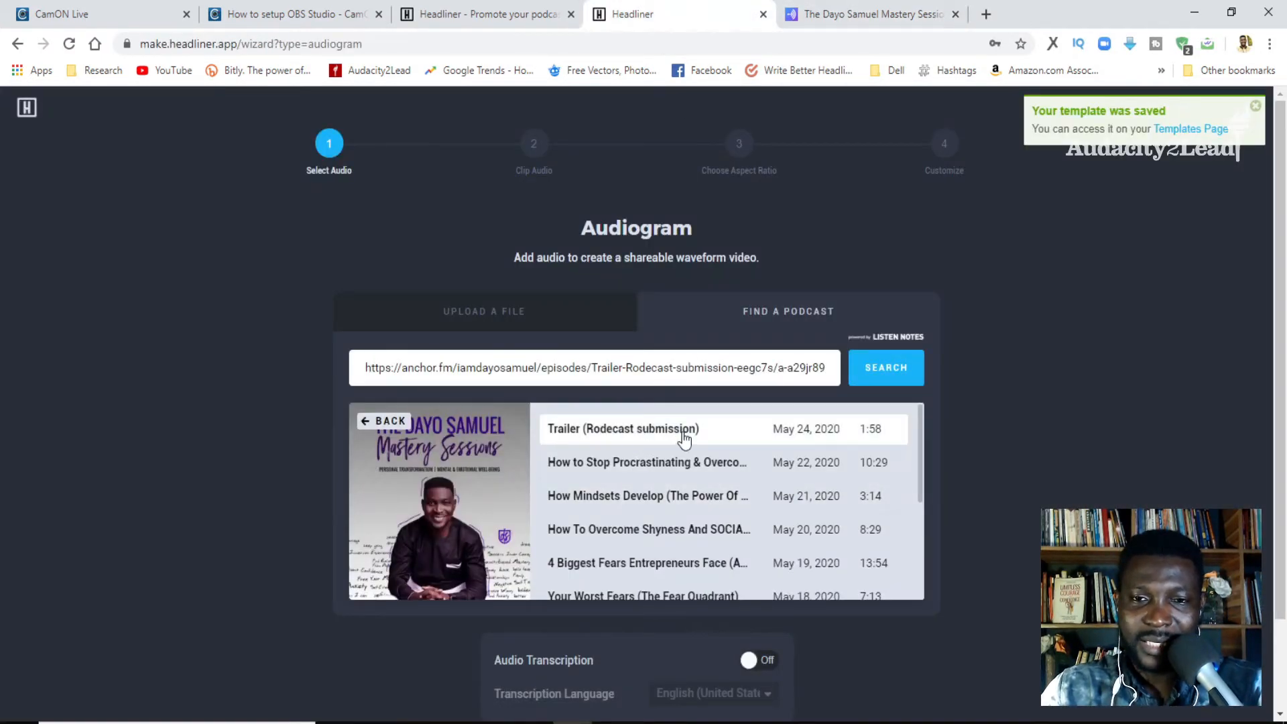
- Choose the "Trailer (Rodecast submission)" episode and set the clip end to 001:58.697 to include the whole audio
{"action": "left_click", "coordinate": [613, 429]}
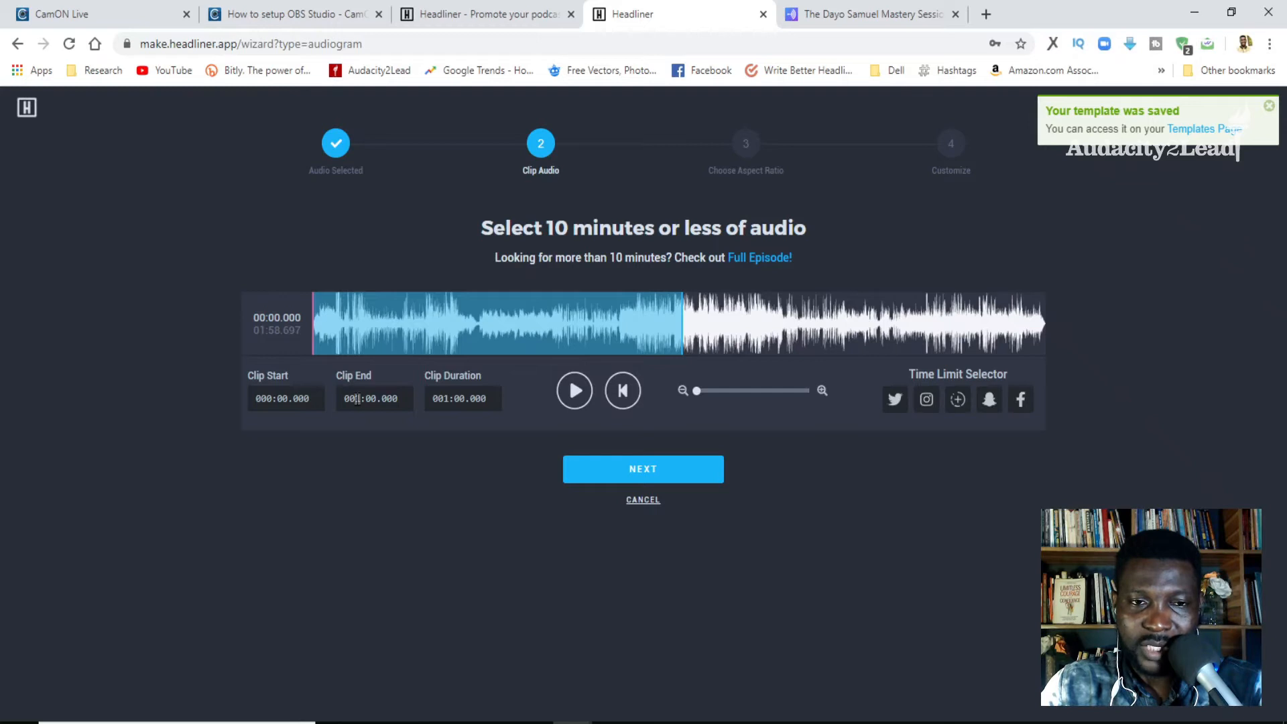
{"action": "type", "text": "2"}
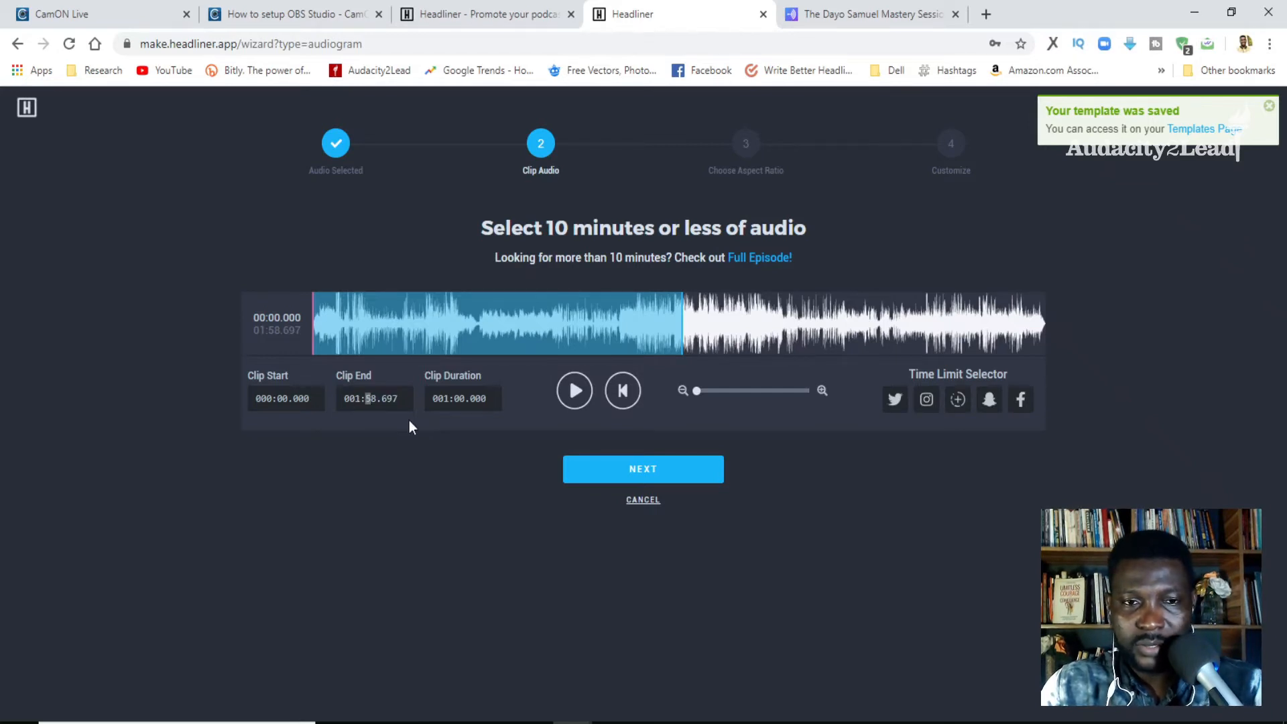
{"action": "left_click", "coordinate": [410, 422]}
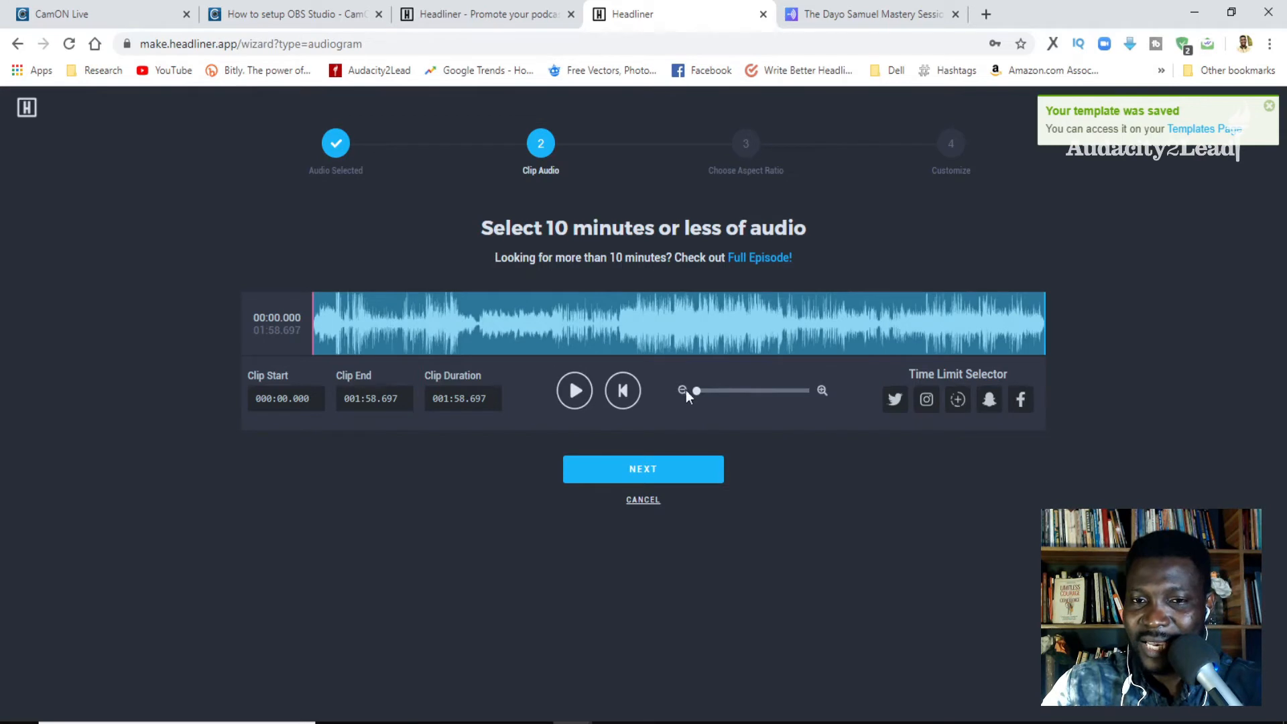
{"action": "left_click", "coordinate": [663, 471]}
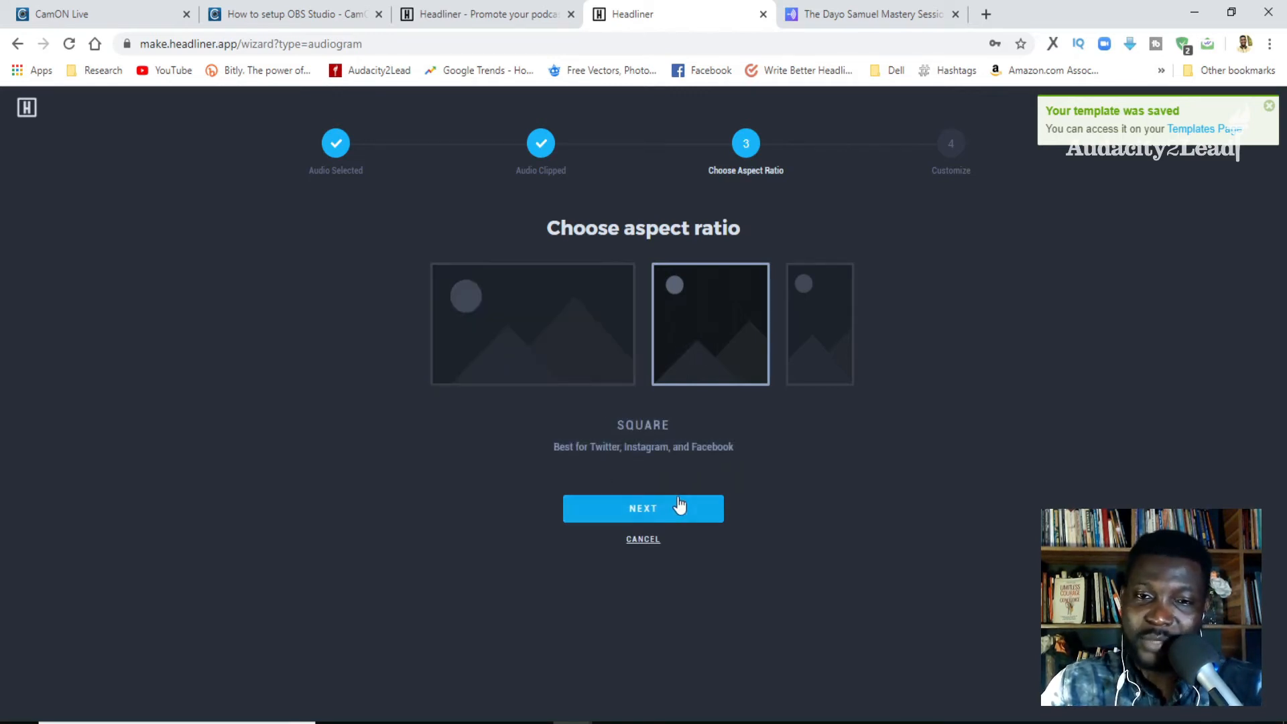
- Accept the square aspect ratio and apply the thin vertical bars waveform style to the audiogram
{"action": "left_click", "coordinate": [666, 511]}
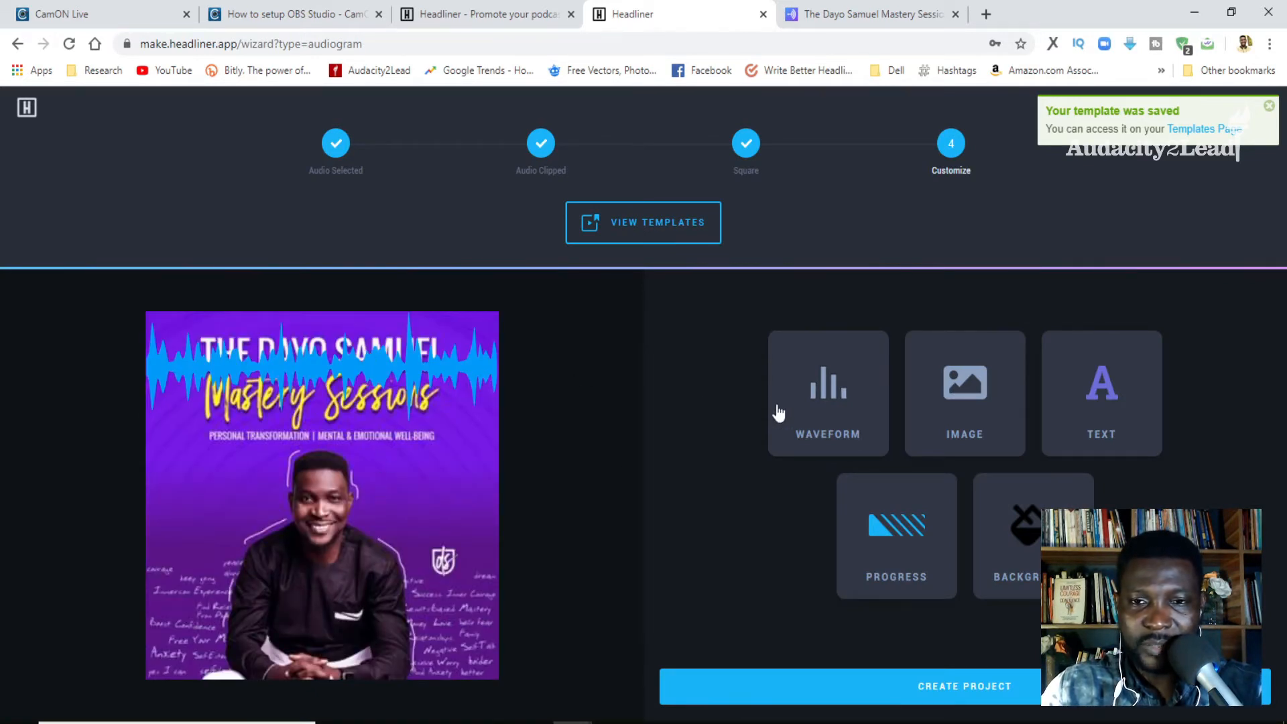
{"action": "left_click", "coordinate": [796, 421]}
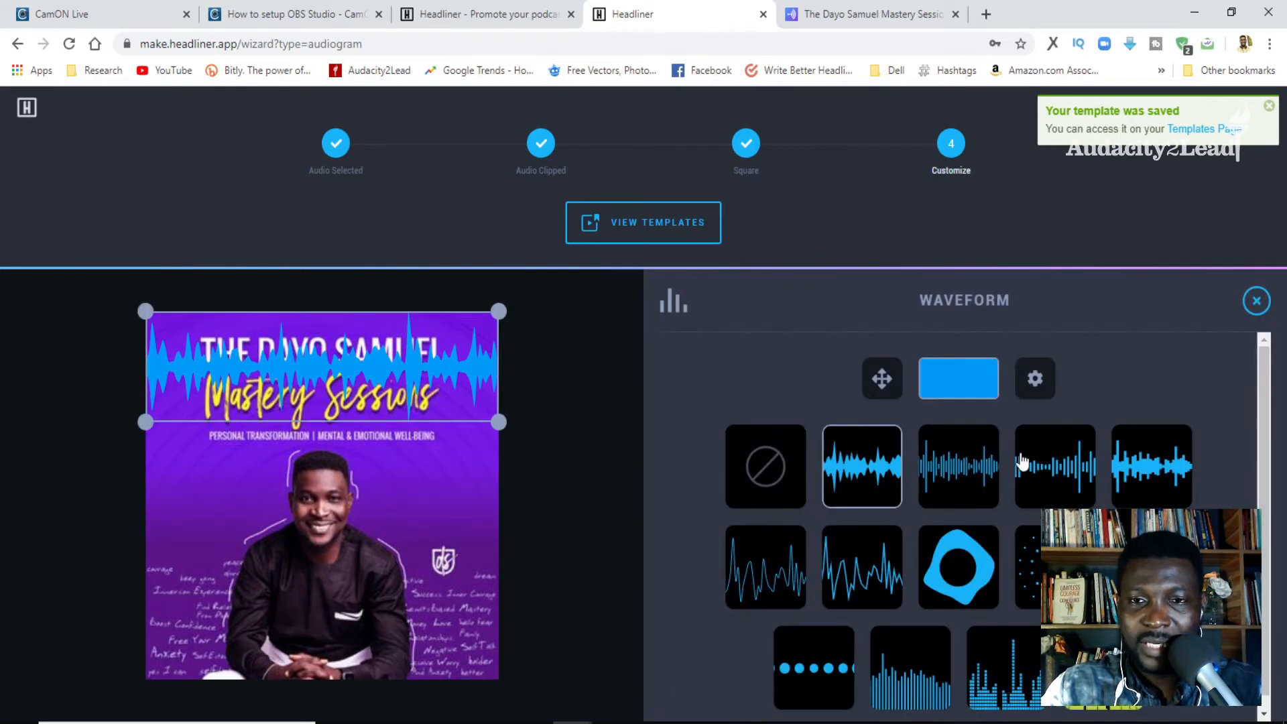
{"action": "left_click", "coordinate": [963, 475]}
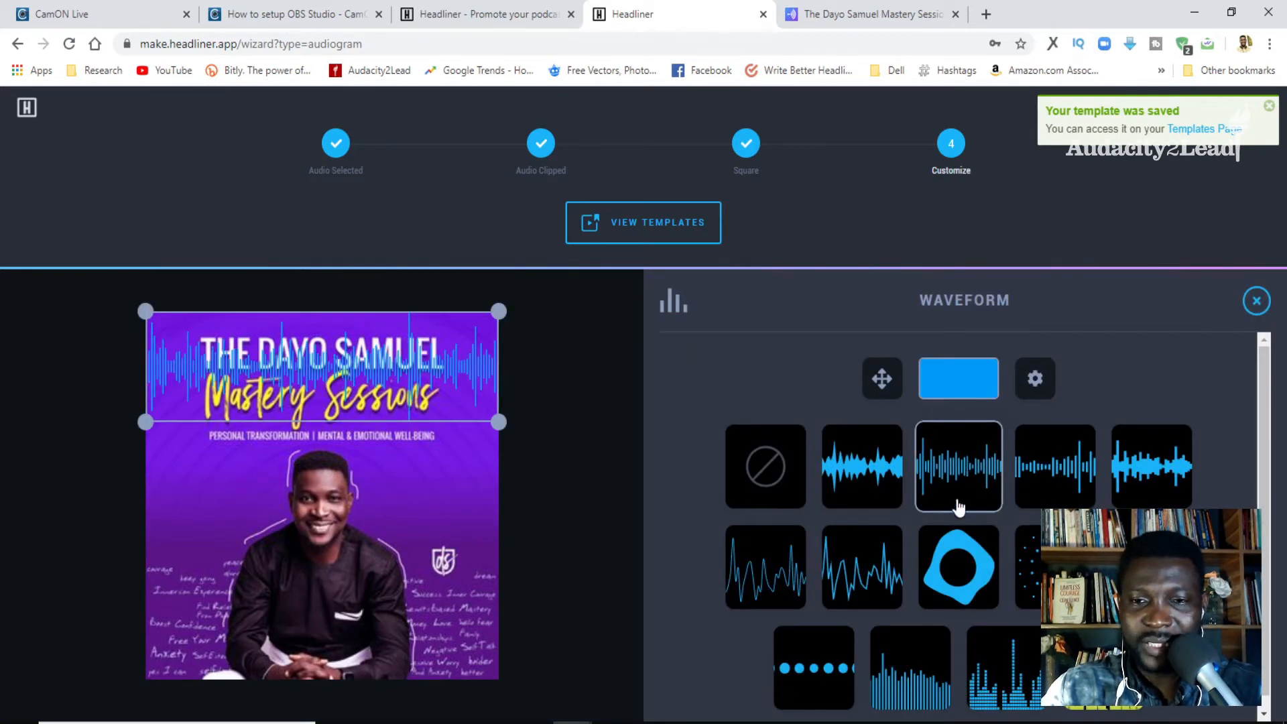
- Change the waveform to the segmented equalizer bar style and move it to the lower part of the cover artwork
{"action": "left_click", "coordinate": [920, 685]}
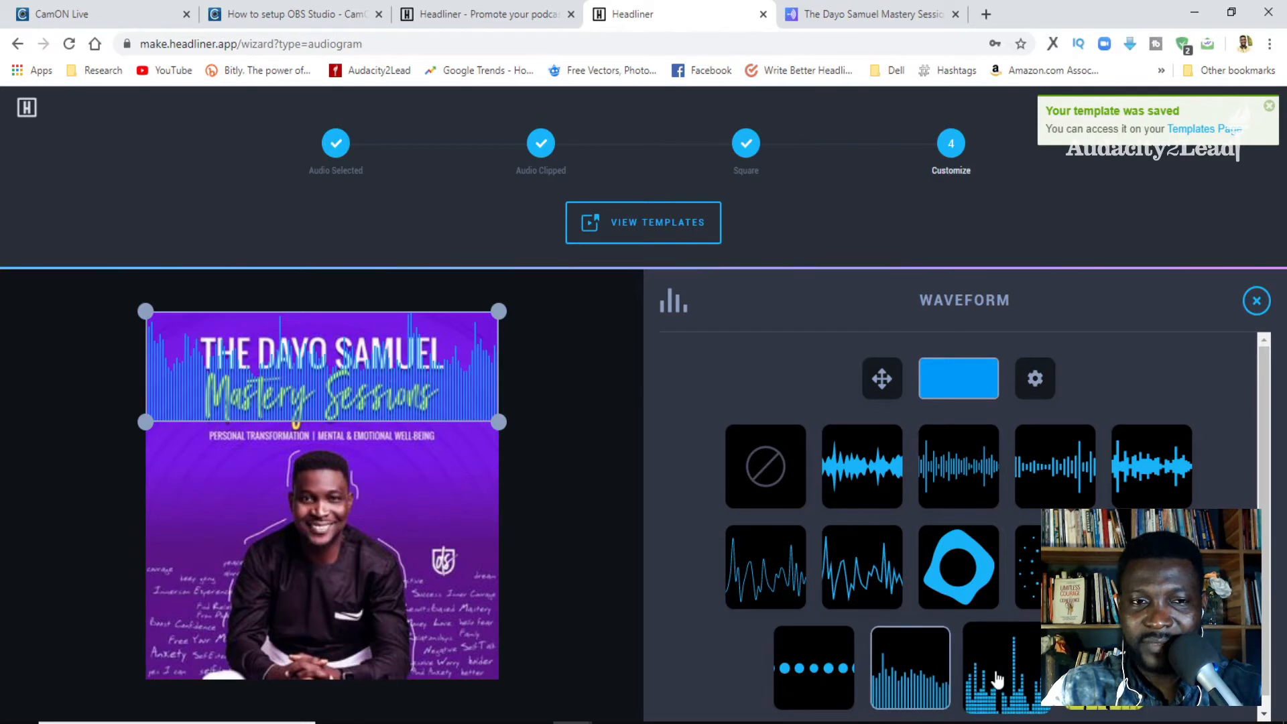
{"action": "left_click", "coordinate": [1002, 677]}
{"action": "left_click_drag", "start_coordinate": [463, 406], "coordinate": [459, 644]}
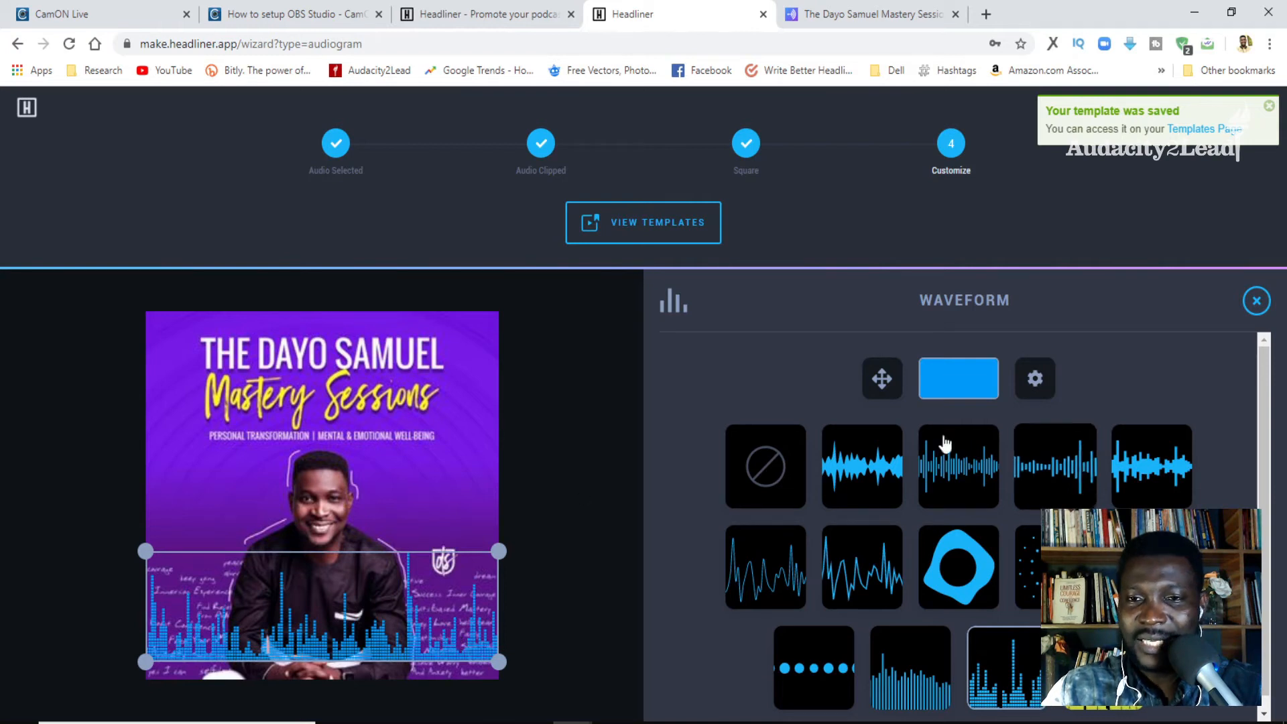
- Color the waveform yellow and check the options available for the cover image
{"action": "left_click", "coordinate": [954, 382]}
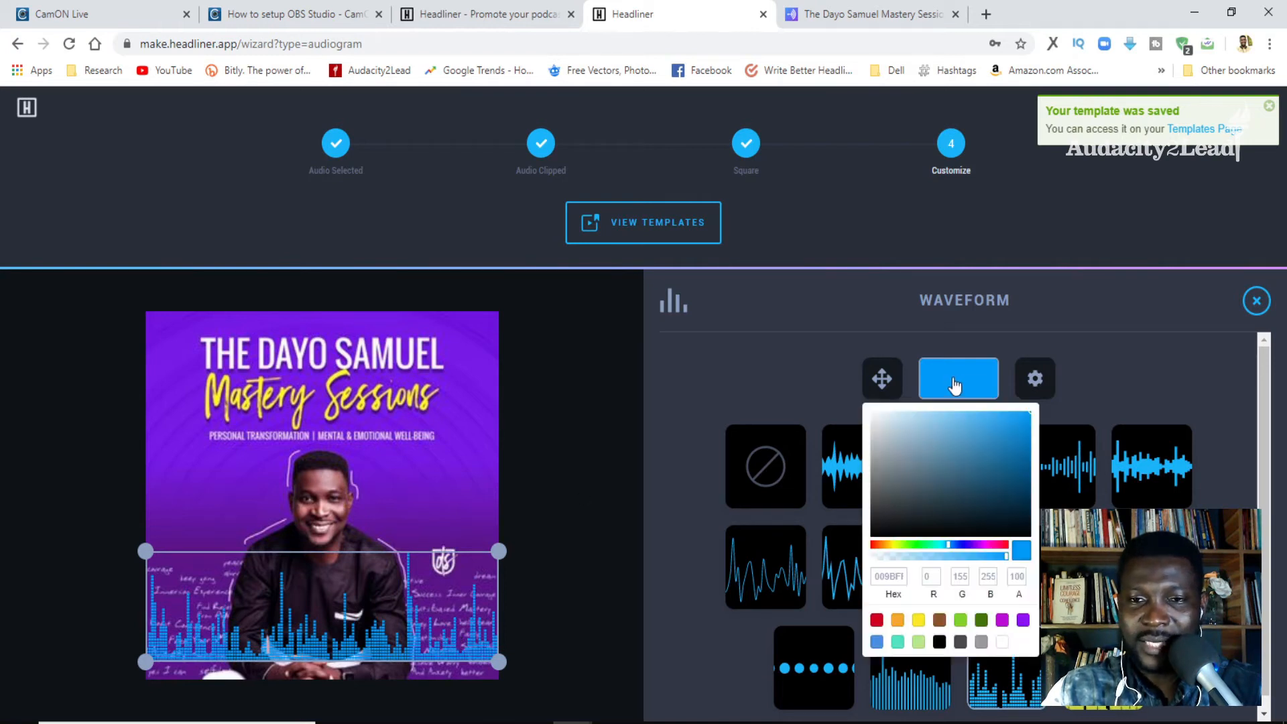
{"action": "left_click", "coordinate": [918, 619]}
{"action": "left_click", "coordinate": [678, 529]}
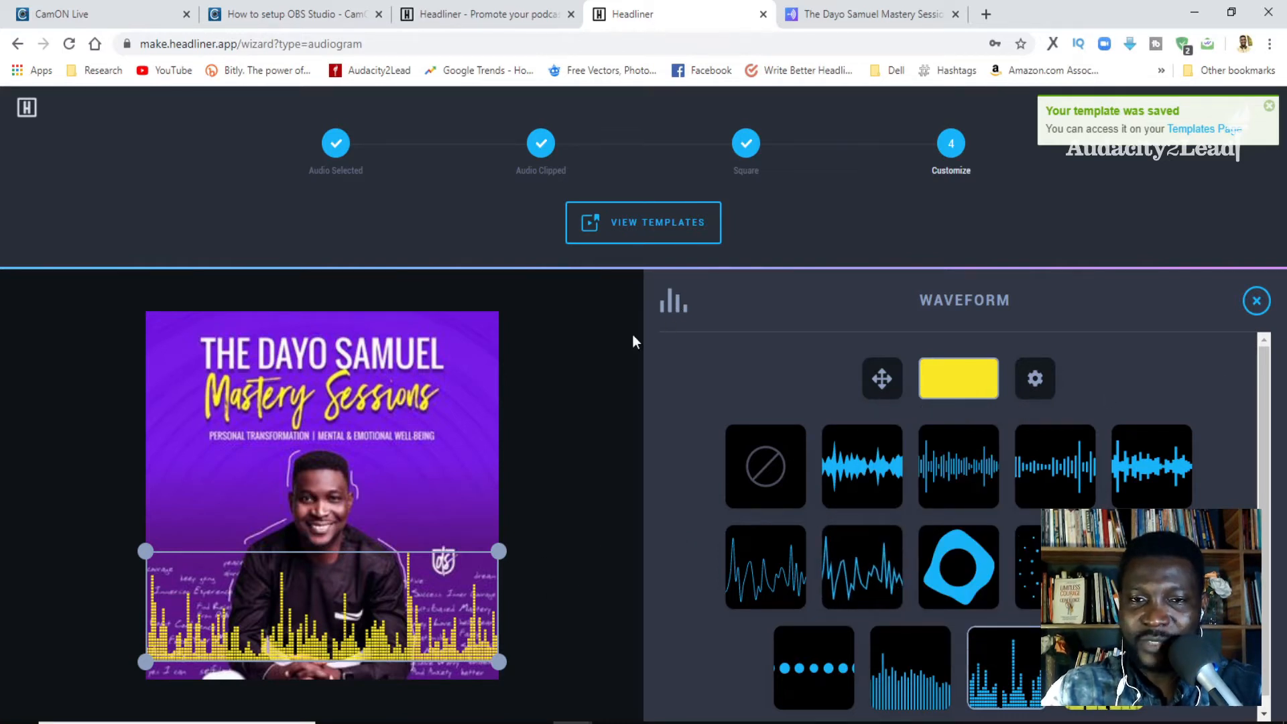
{"action": "left_click", "coordinate": [1260, 305]}
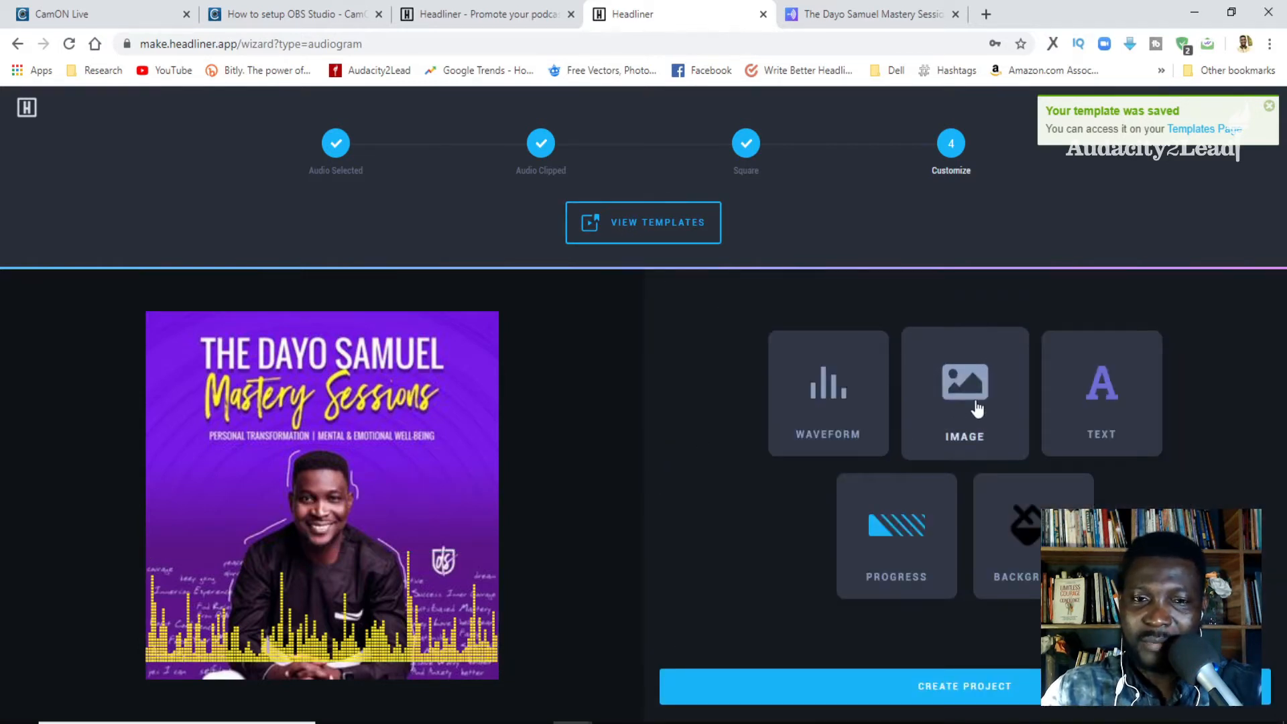
{"action": "left_click", "coordinate": [973, 406]}
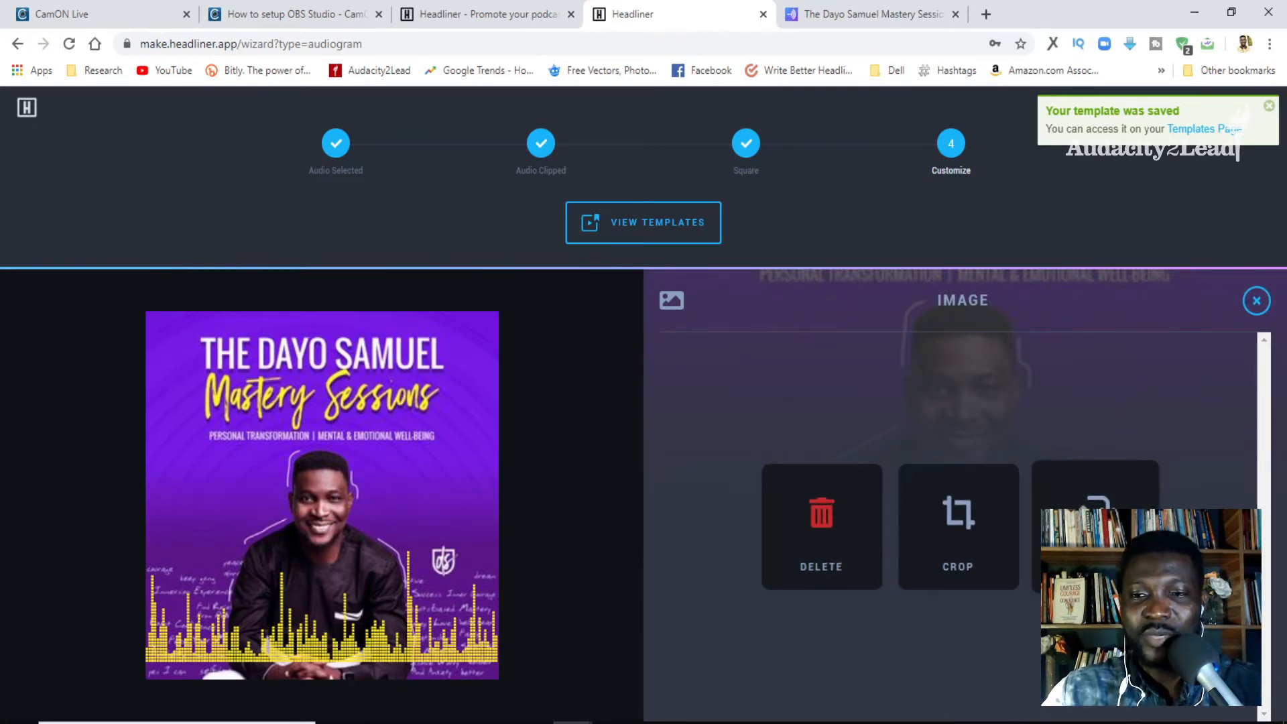
{"action": "left_click", "coordinate": [1256, 302]}
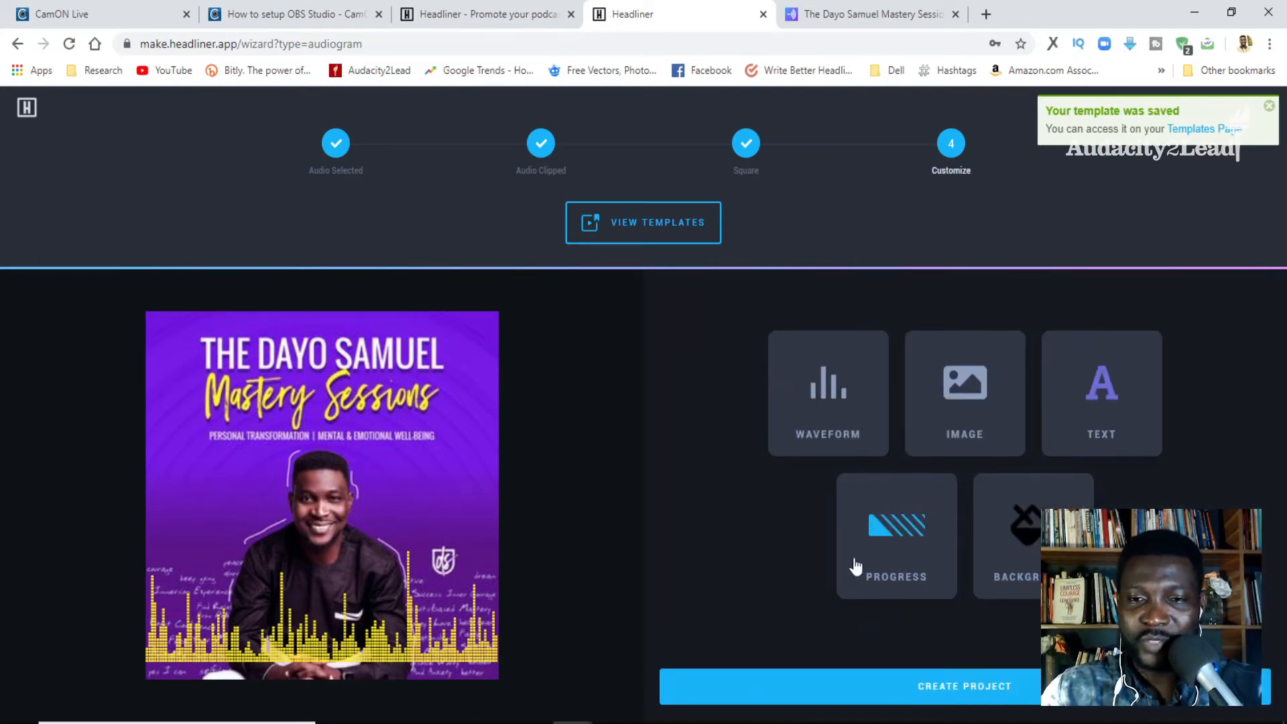
- Add the progress bar along the artwork's lower edge, with magenta as its first color and yellow as its second
{"action": "left_click", "coordinate": [899, 549]}
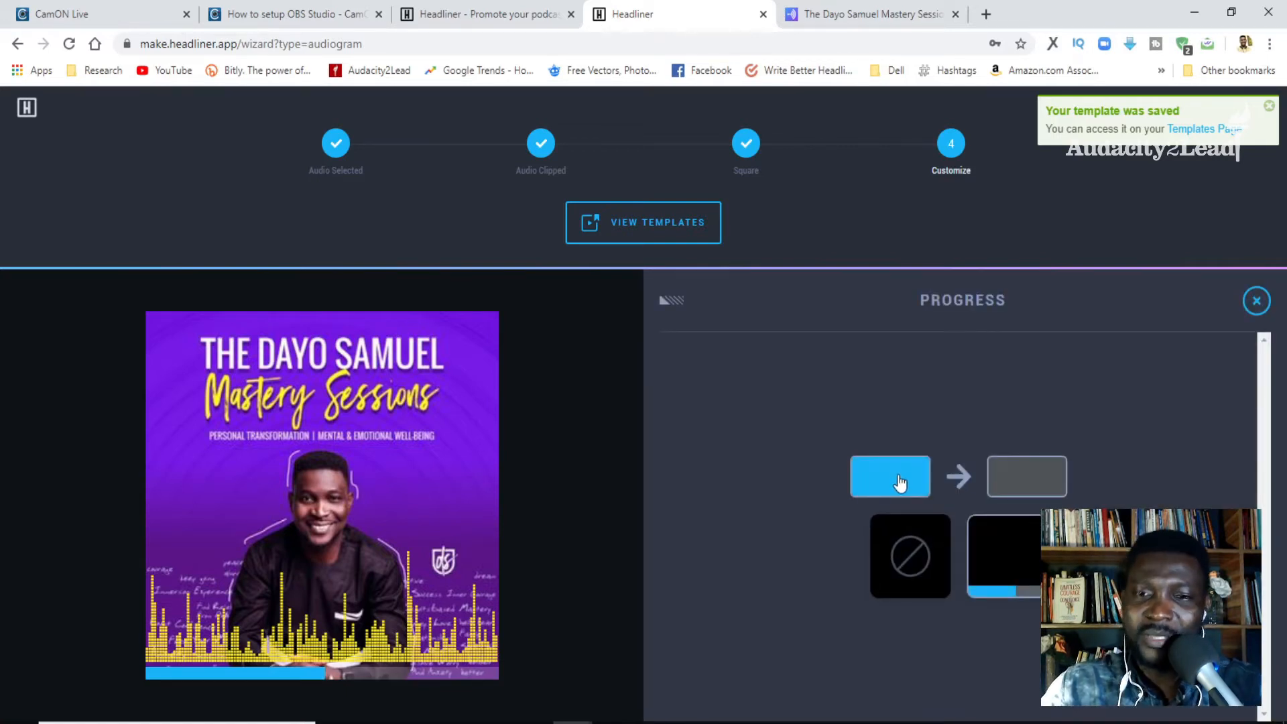
{"action": "left_click", "coordinate": [899, 481]}
{"action": "left_click", "coordinate": [1045, 476]}
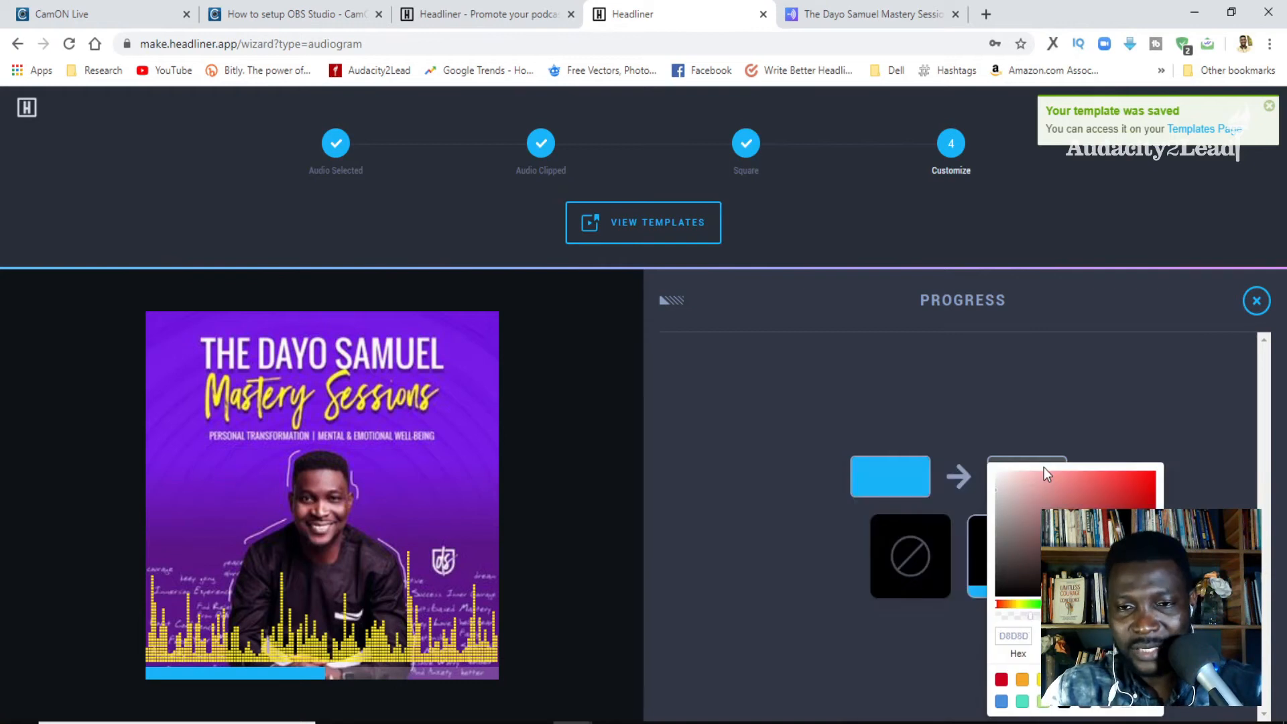
{"action": "left_click", "coordinate": [877, 477]}
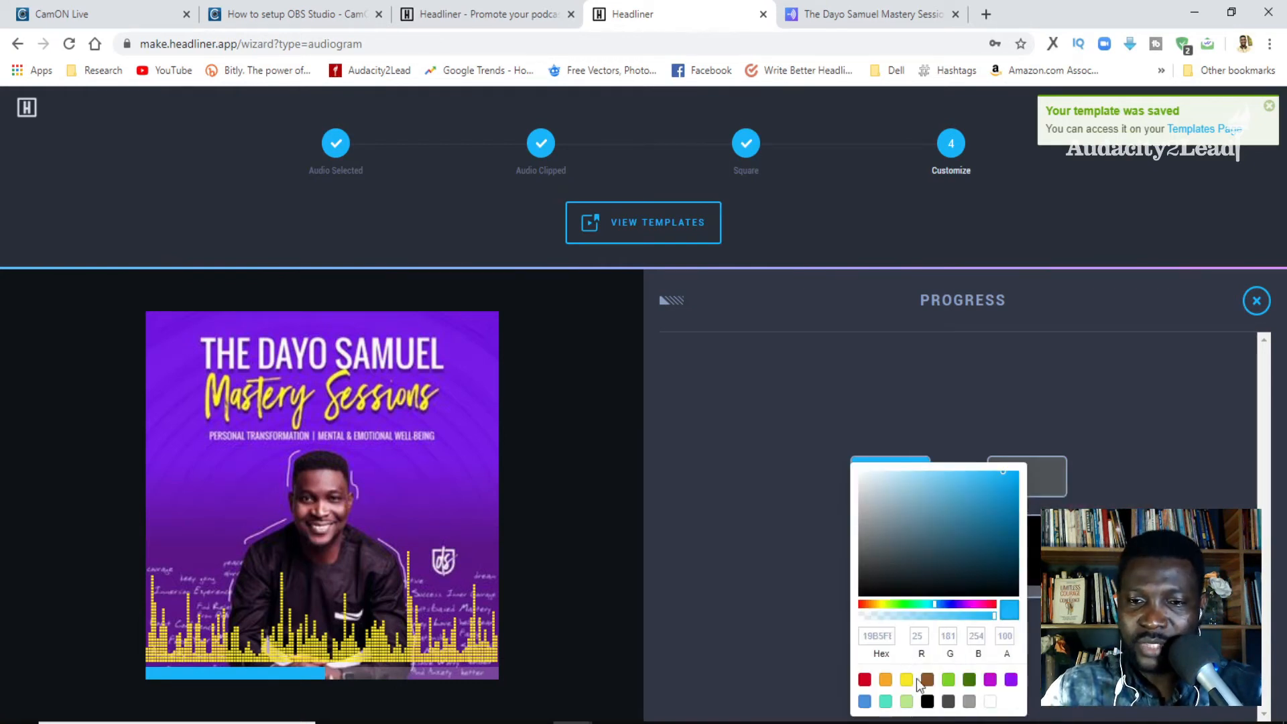
{"action": "left_click", "coordinate": [990, 680]}
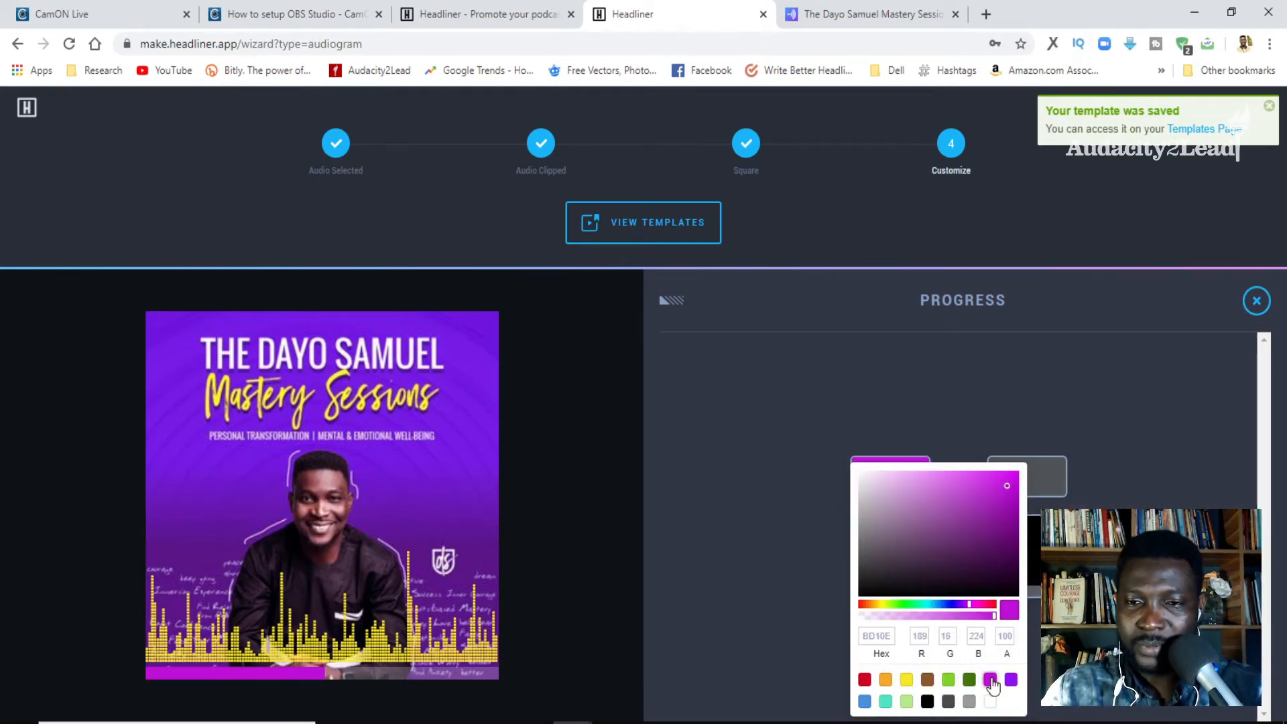
{"action": "left_click", "coordinate": [758, 586]}
{"action": "left_click", "coordinate": [1003, 478]}
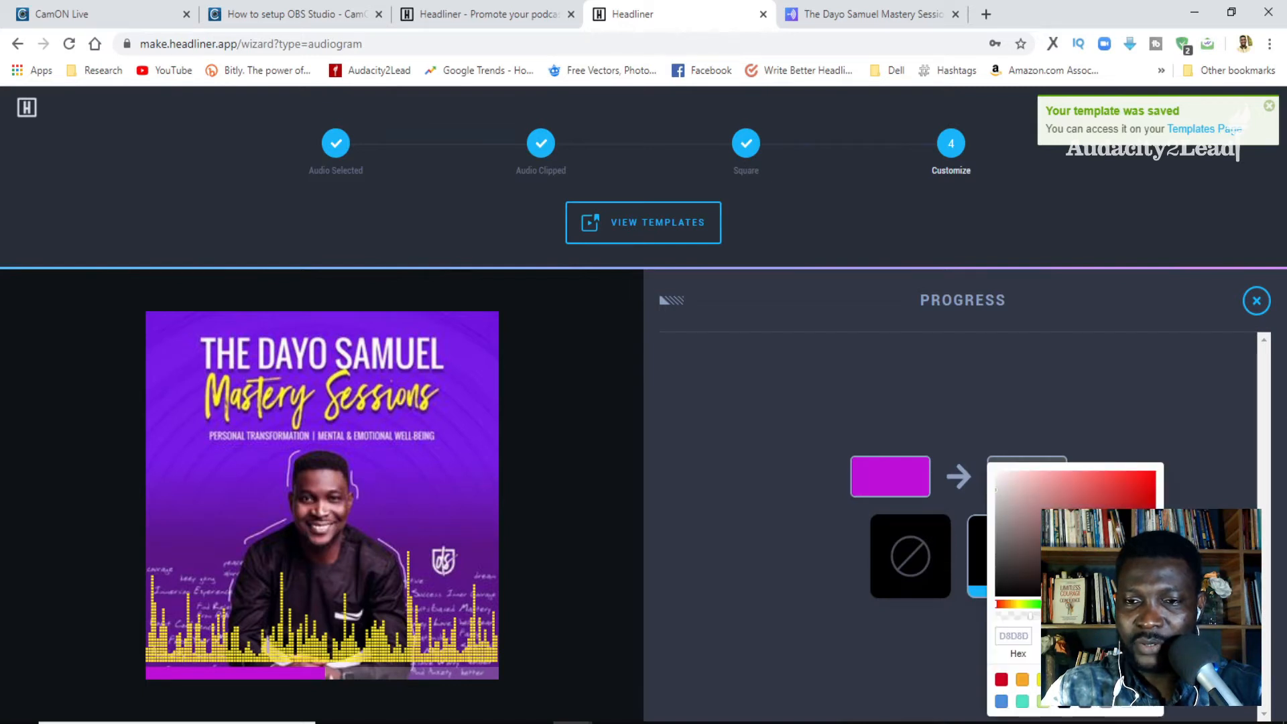
{"action": "left_click", "coordinate": [1040, 680]}
{"action": "left_click", "coordinate": [761, 556]}
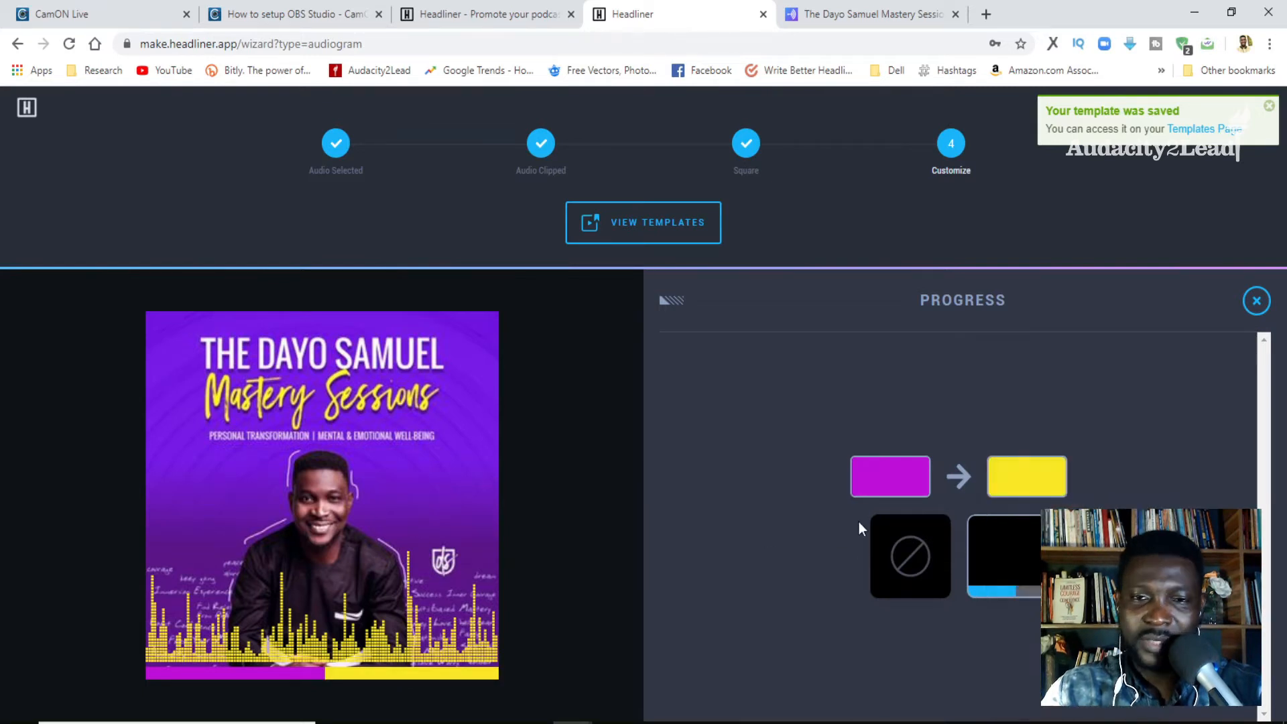
{"action": "left_click", "coordinate": [1257, 303]}
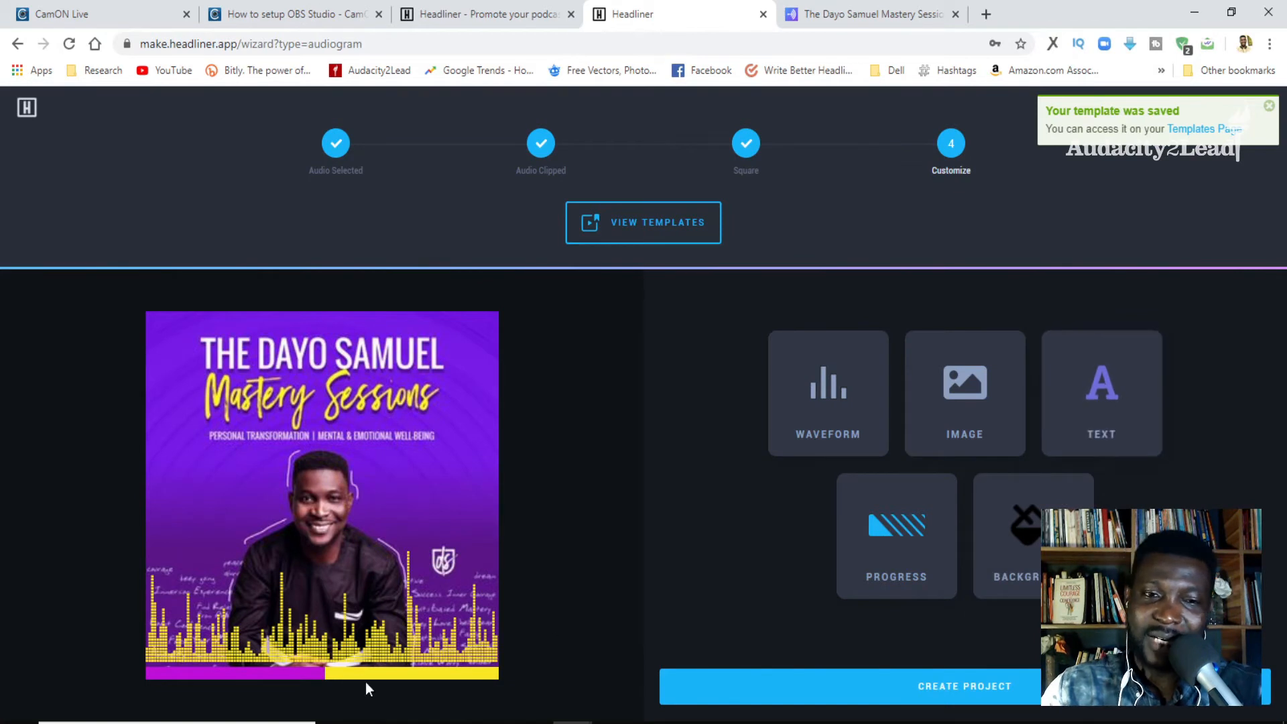
- Nudge the waveform slightly down so that it rests just above the progress bar
{"action": "left_click", "coordinate": [814, 401]}
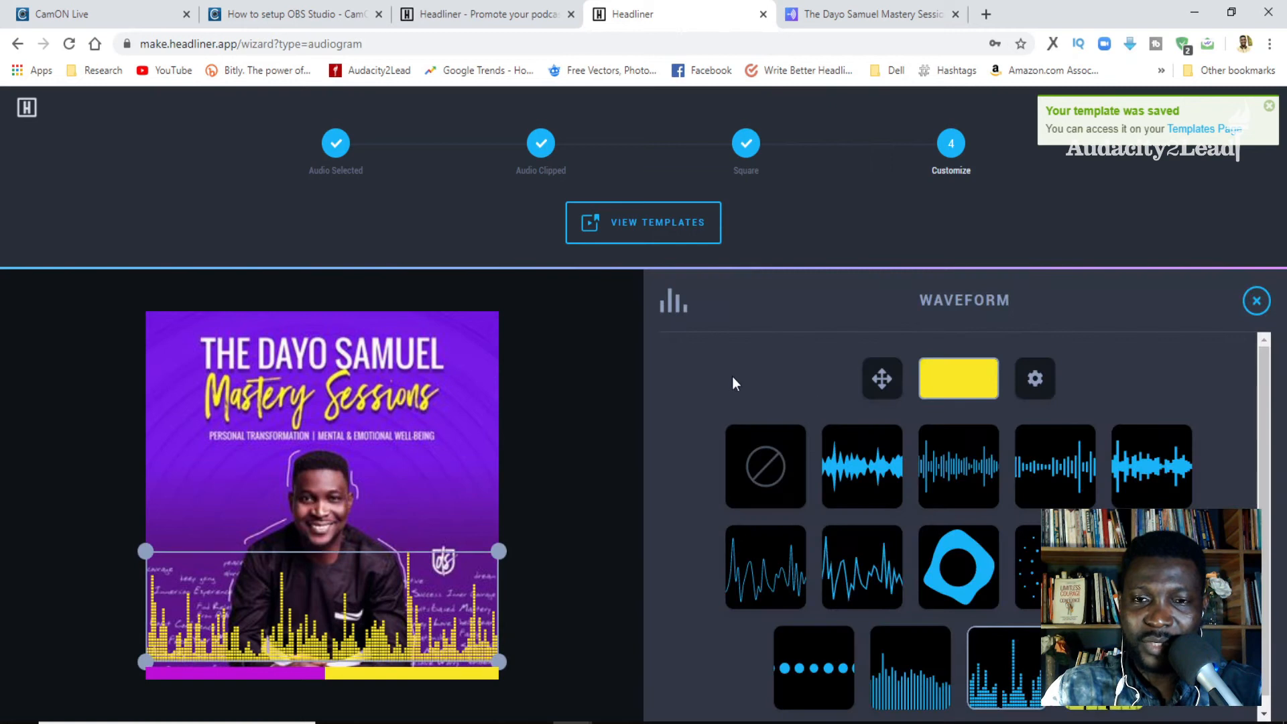
{"action": "left_click_drag", "start_coordinate": [394, 644], "coordinate": [392, 646]}
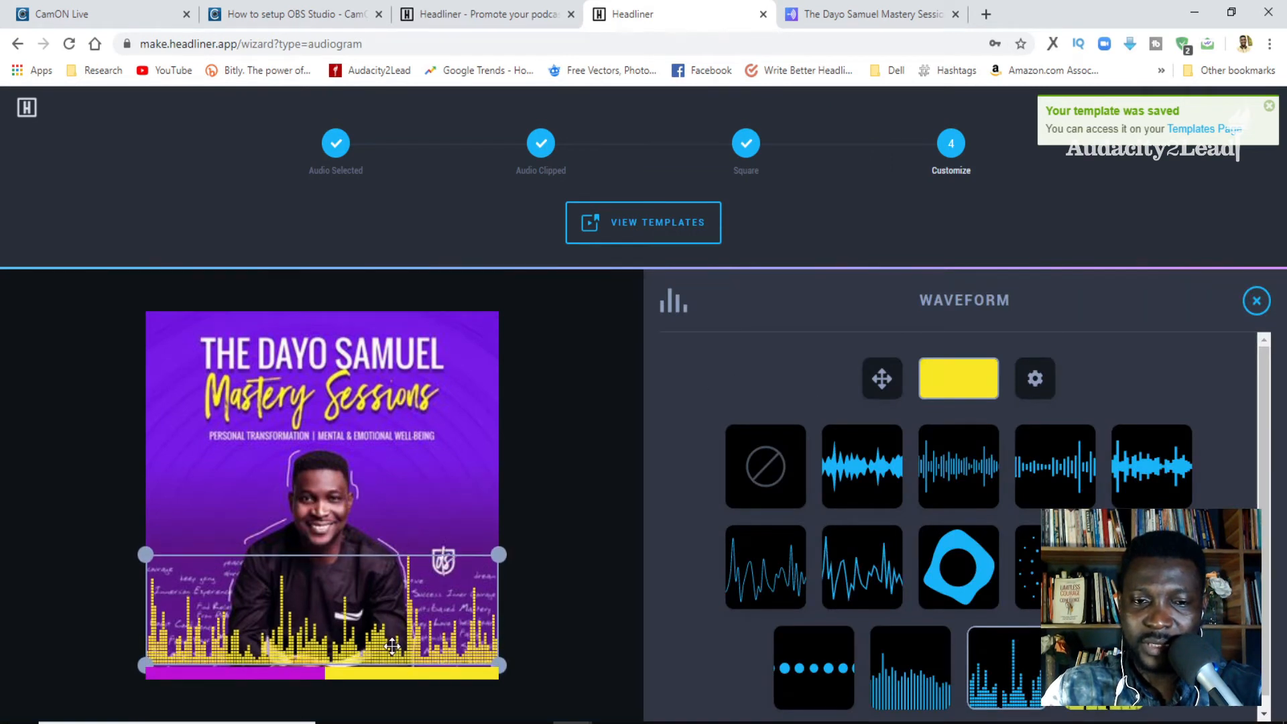
{"action": "left_click", "coordinate": [1255, 301]}
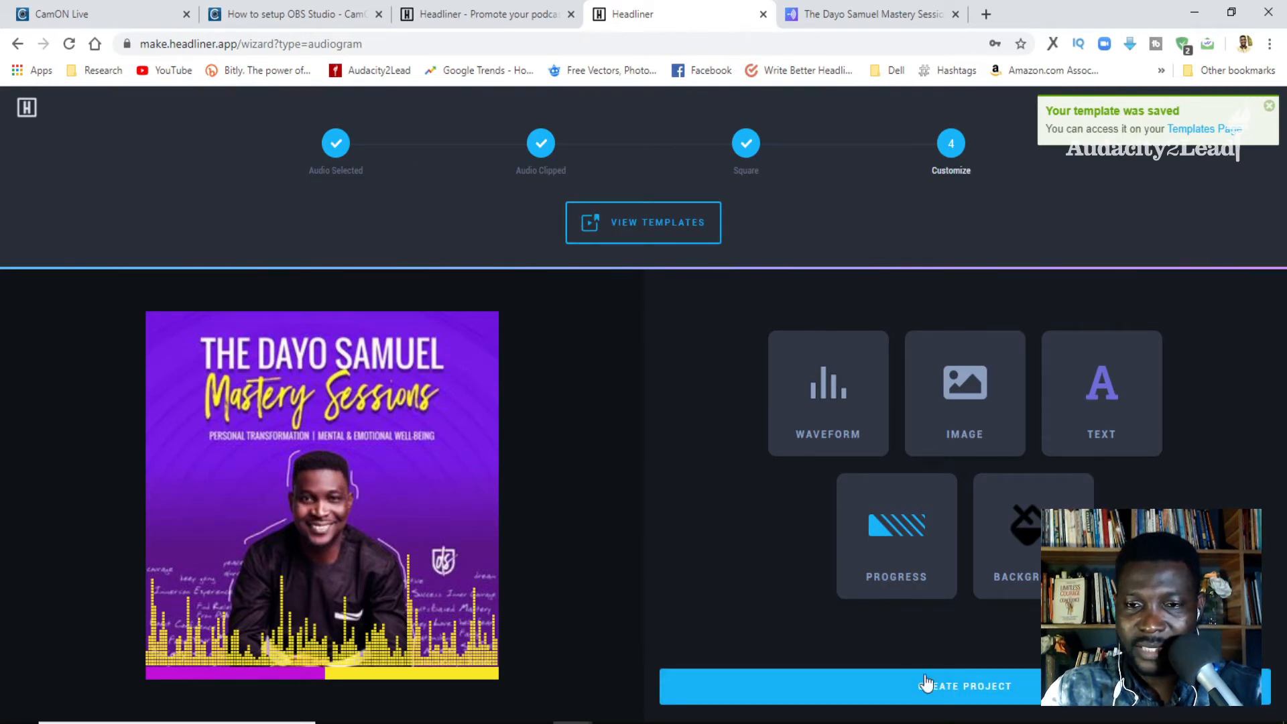
- Create the project from the customized audiogram and play its preview in the editor
{"action": "left_click", "coordinate": [961, 700]}
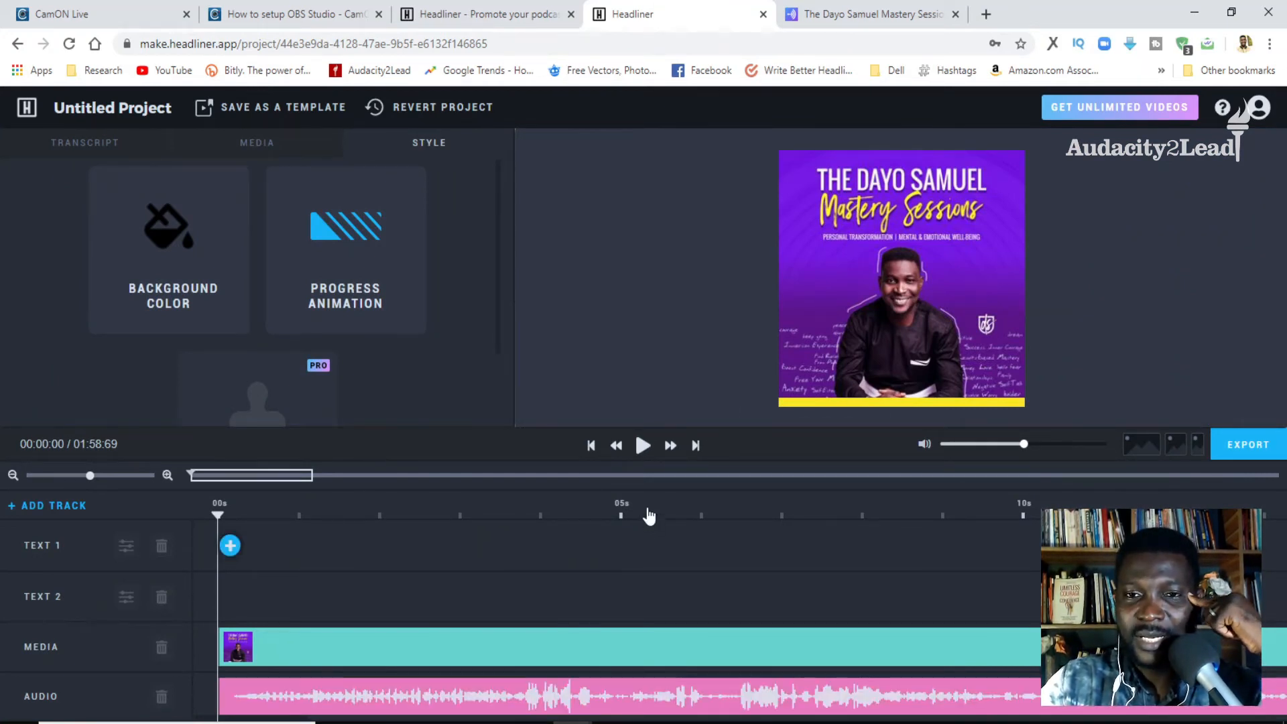
{"action": "left_click", "coordinate": [642, 445]}
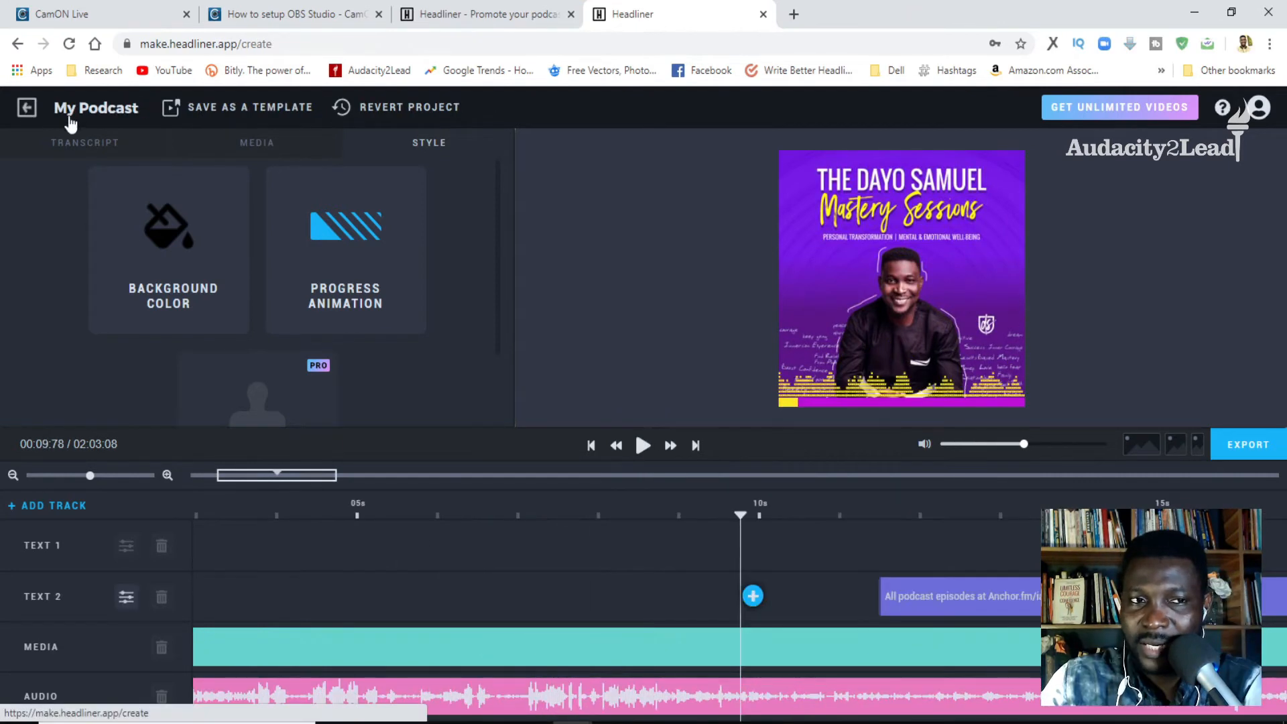
- Leave the editor for the project creation page and start the Podcast AutoVideos wizard
{"action": "left_click", "coordinate": [71, 122]}
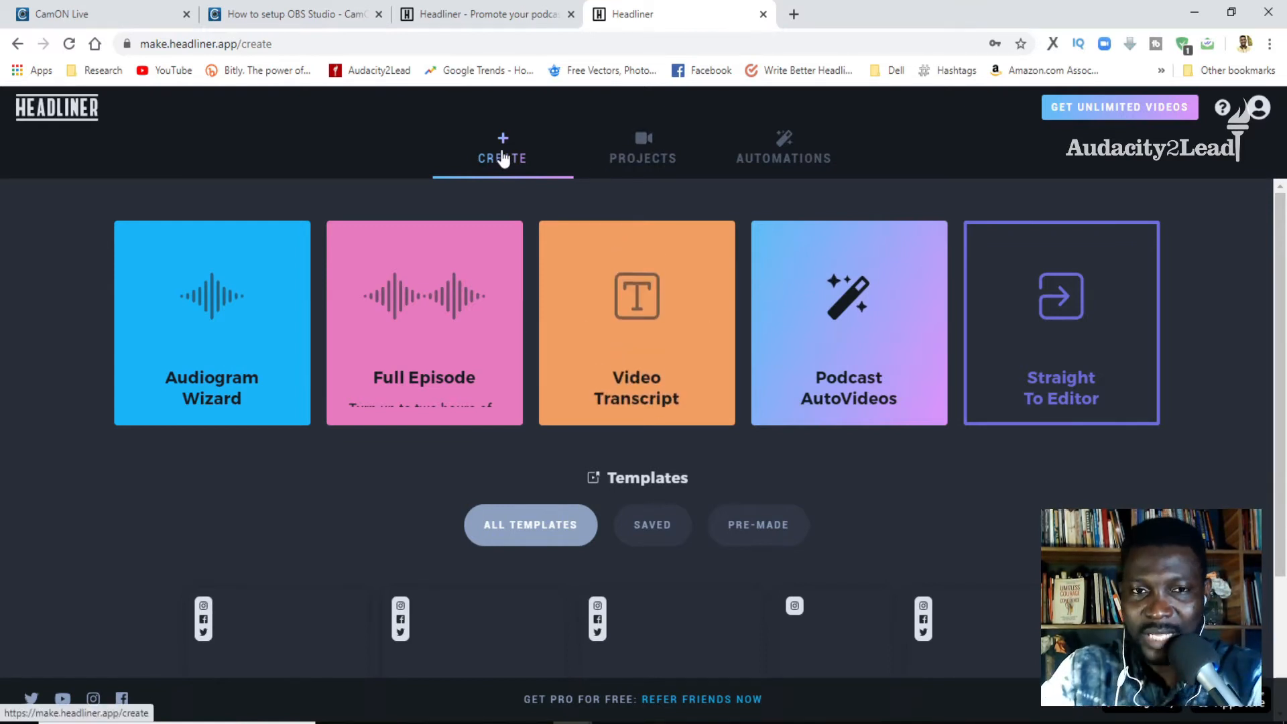
{"action": "mouse_move", "coordinate": [859, 320]}
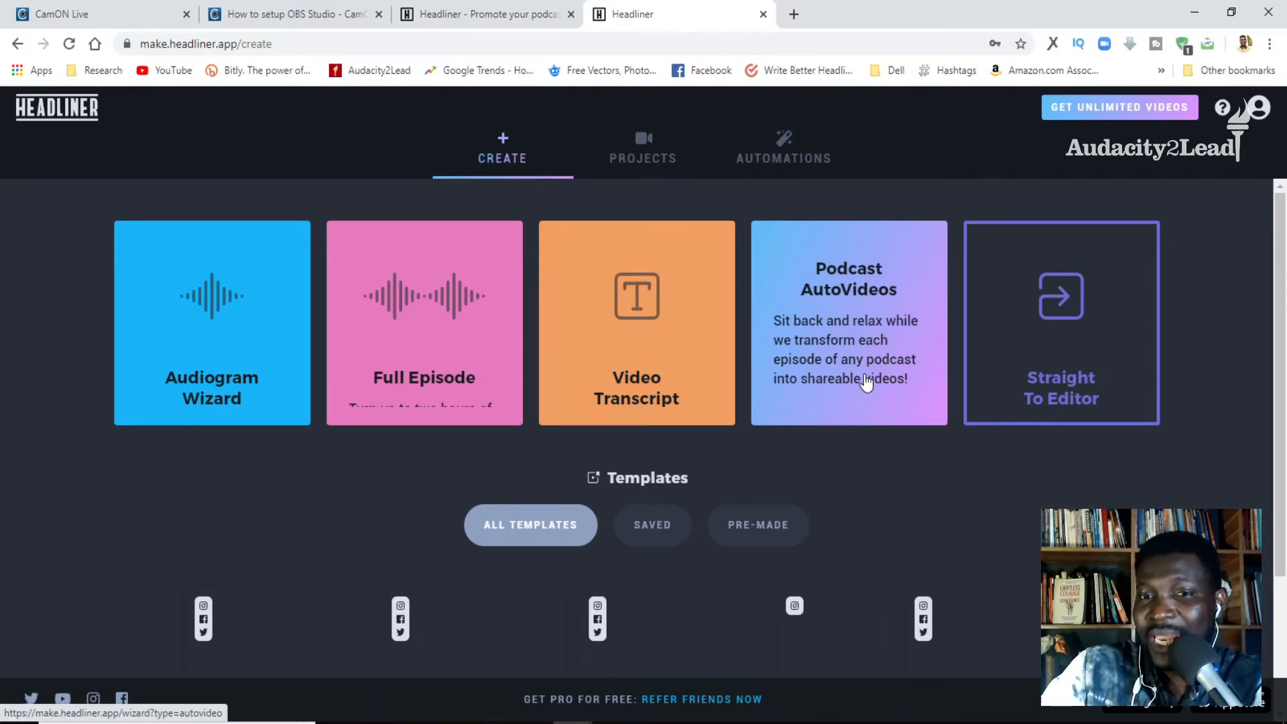
{"action": "left_click", "coordinate": [865, 382]}
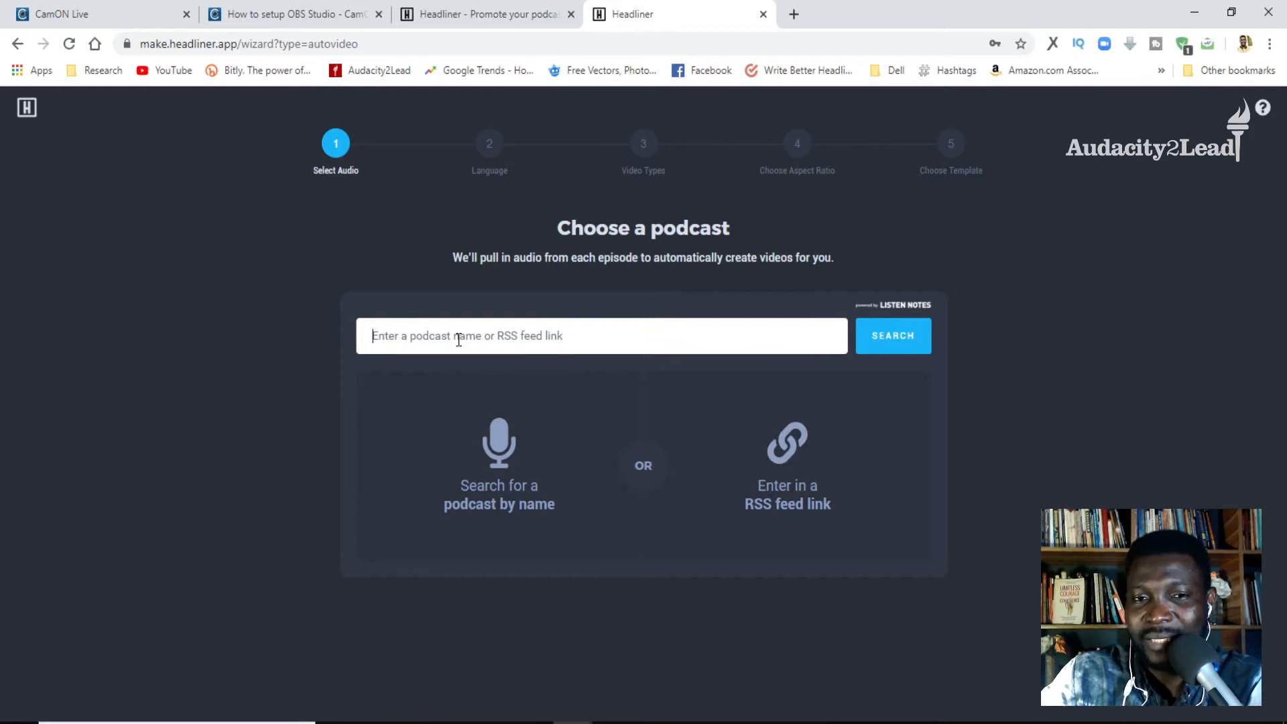
- Open the podcast's public page on anchor.fm in a new browser tab
{"action": "left_click", "coordinate": [794, 14]}
{"action": "type", "text": "anchor"}
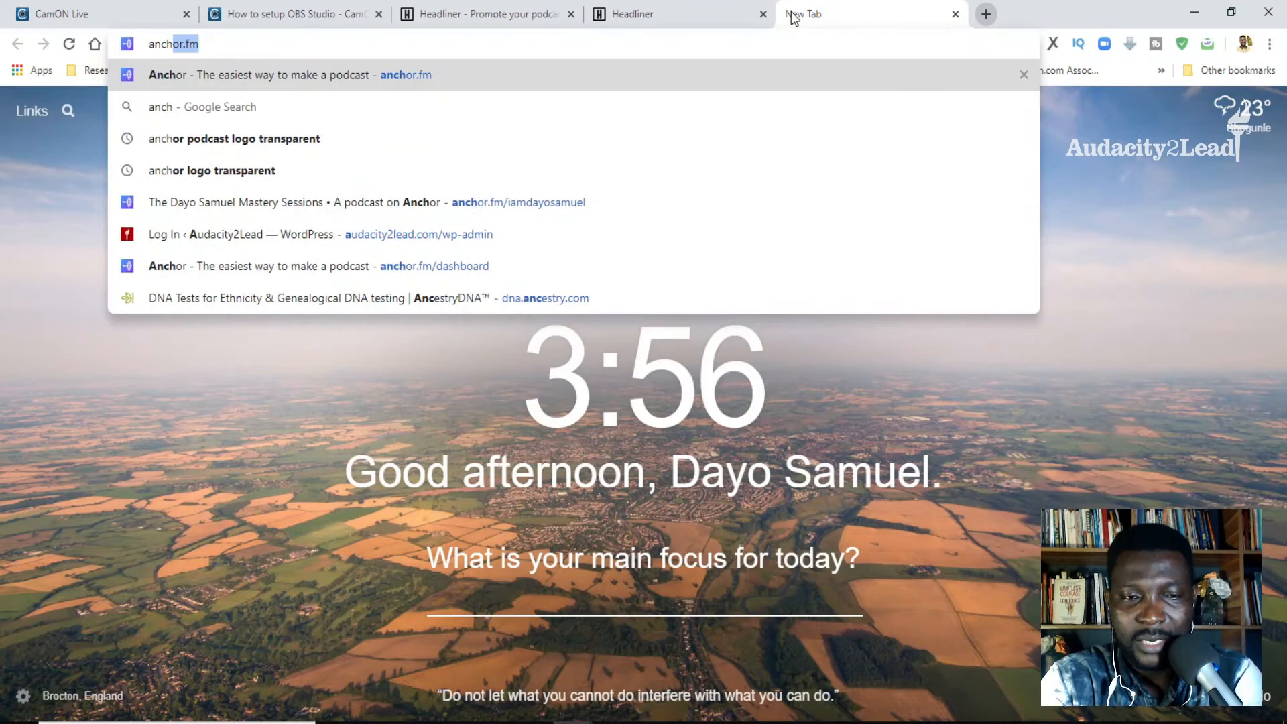
{"action": "type", "text": ".fm"}
{"action": "key", "text": "Down"}
{"action": "key", "text": "Down"}
{"action": "key", "text": "Down"}
{"action": "key", "text": "Down"}
{"action": "key", "text": "Down"}
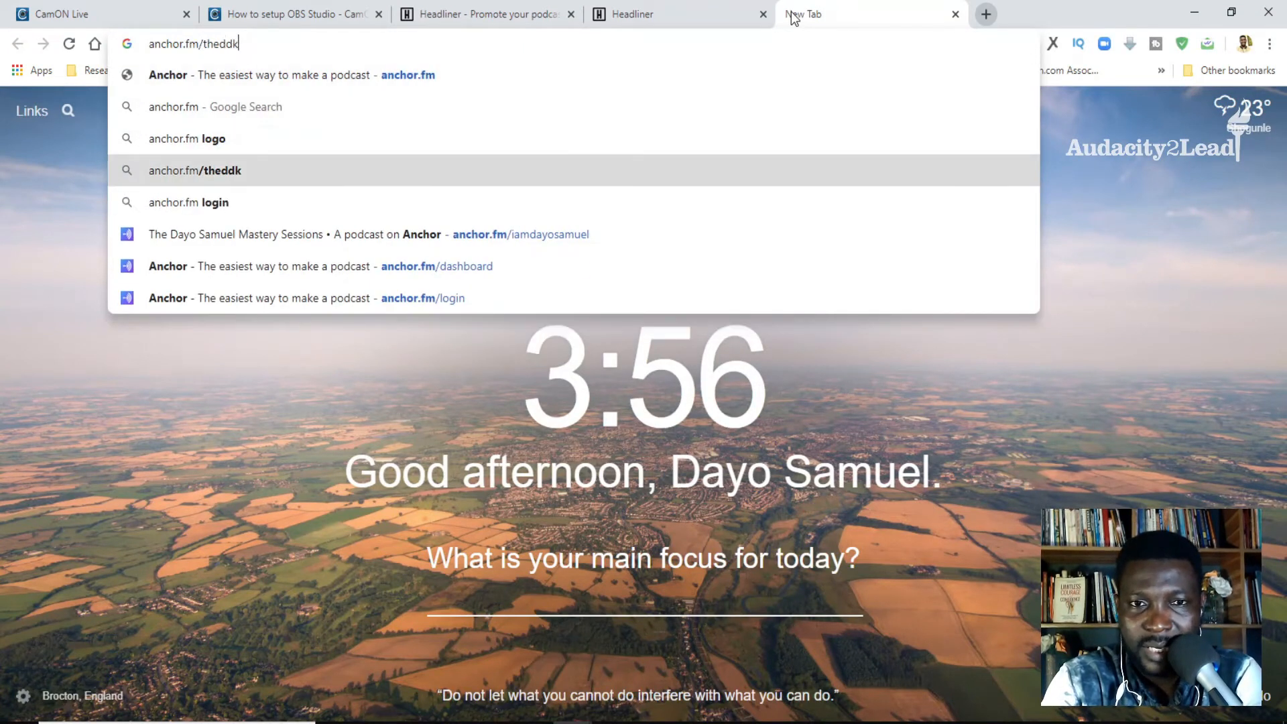
{"action": "key", "text": "Return"}
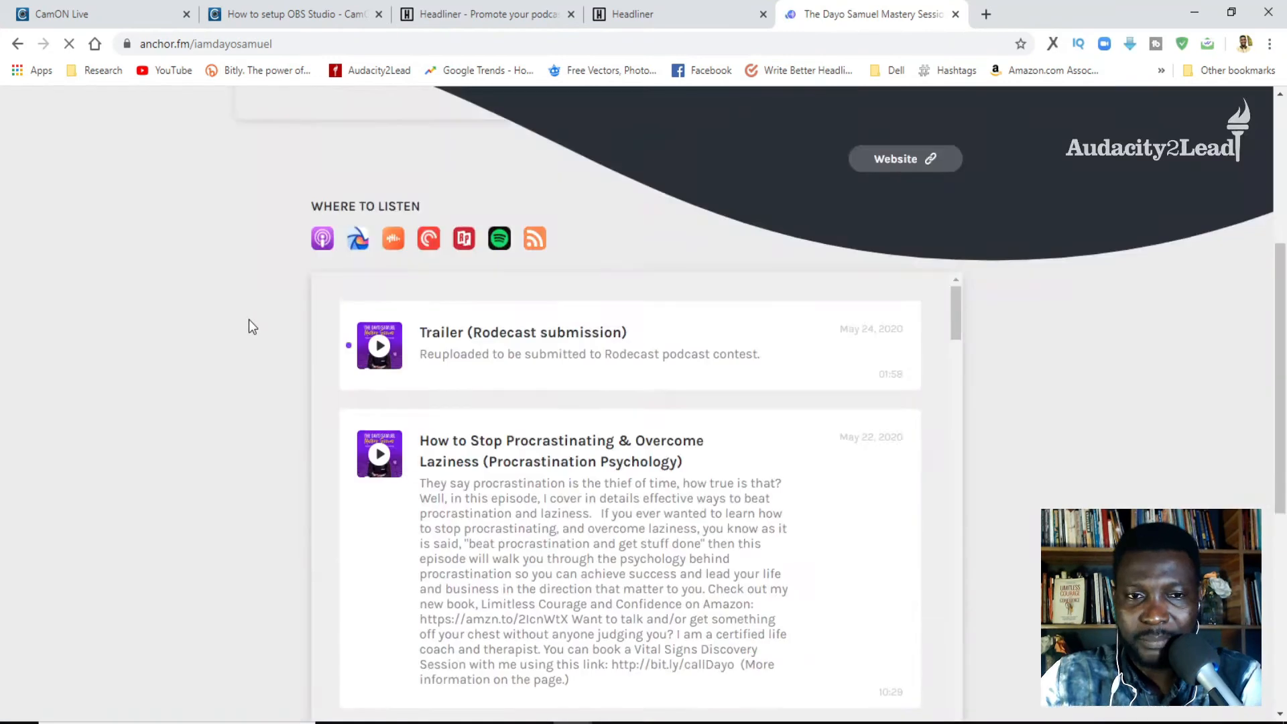
- Look through the podcast's episode list and copy the share URL of the "Trailer (Rodecast submission)" episode
{"action": "scroll", "coordinate": [248, 319], "scroll_direction": "down", "scroll_amount": 2}
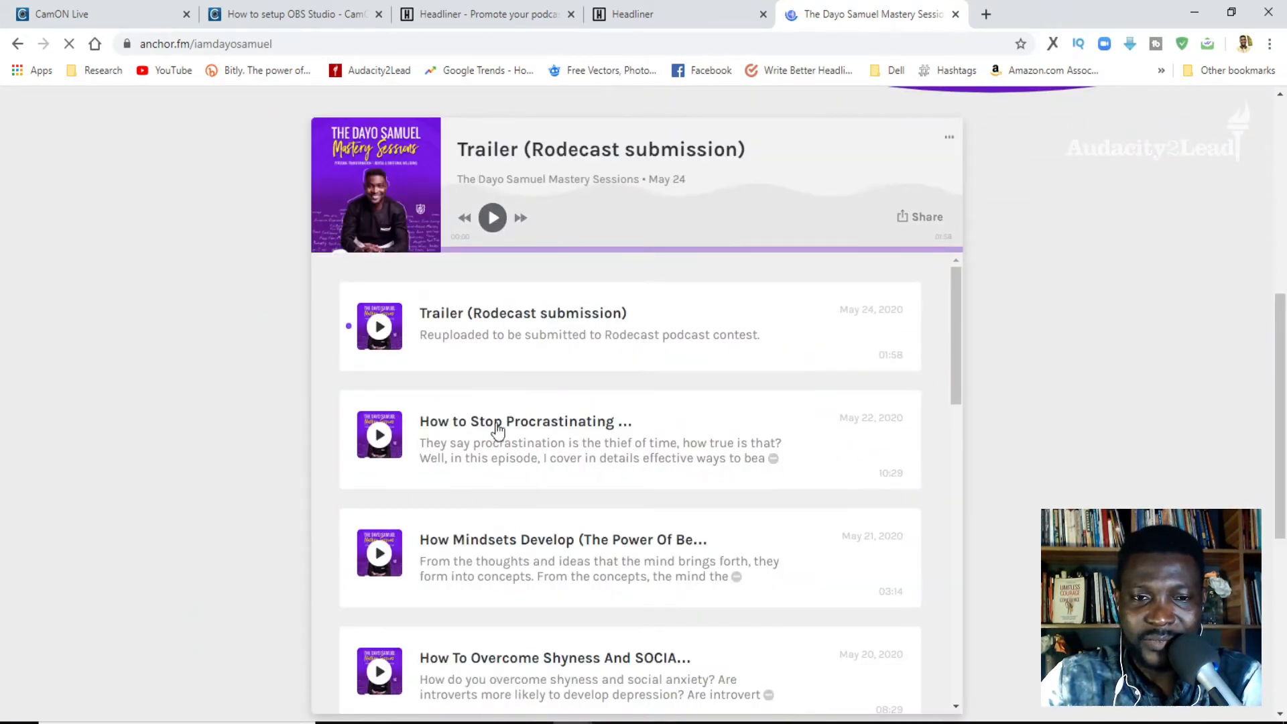
{"action": "scroll", "coordinate": [695, 401], "scroll_direction": "down", "scroll_amount": 8}
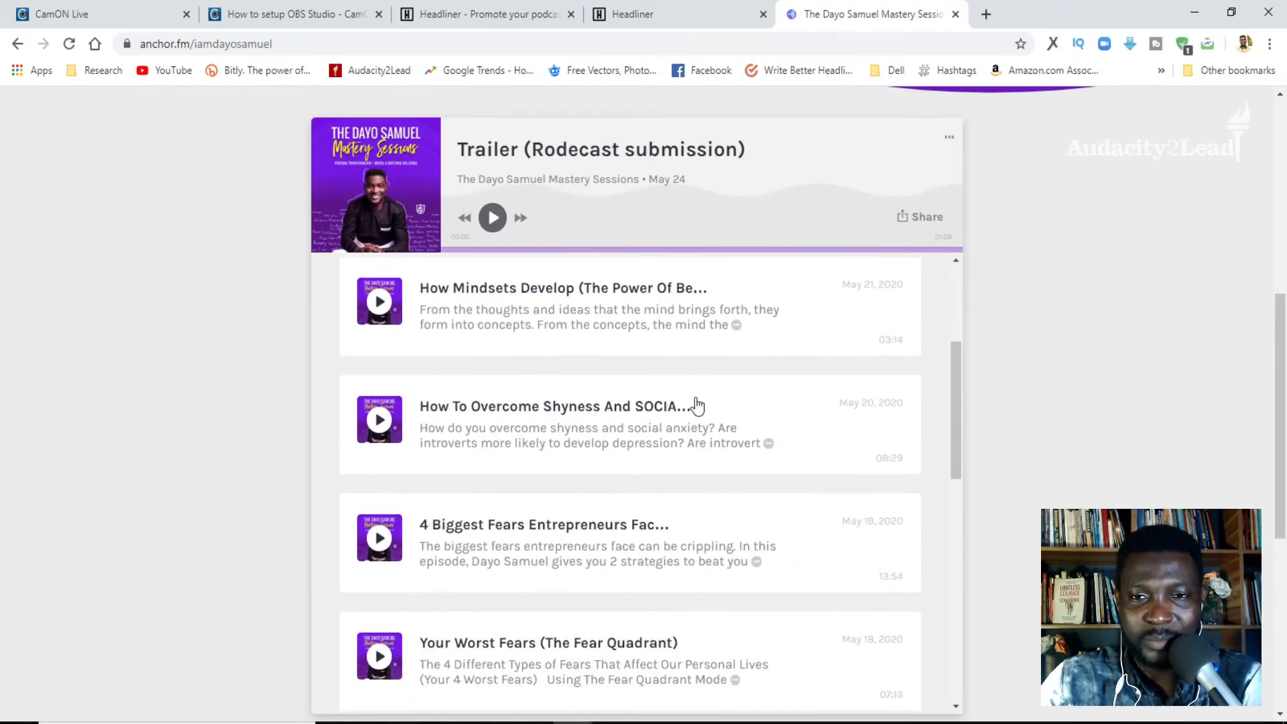
{"action": "scroll", "coordinate": [697, 403], "scroll_direction": "up", "scroll_amount": 5}
{"action": "scroll", "coordinate": [695, 402], "scroll_direction": "down", "scroll_amount": 10}
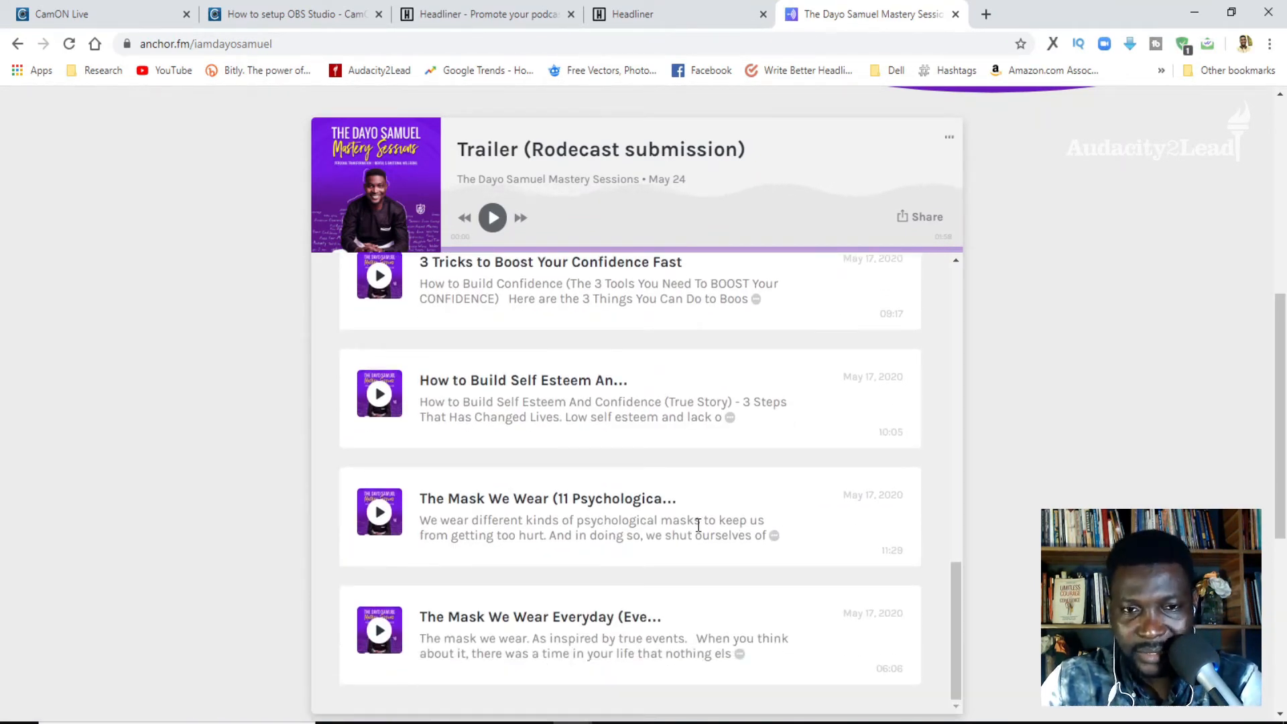
{"action": "scroll", "coordinate": [697, 526], "scroll_direction": "up", "scroll_amount": 11}
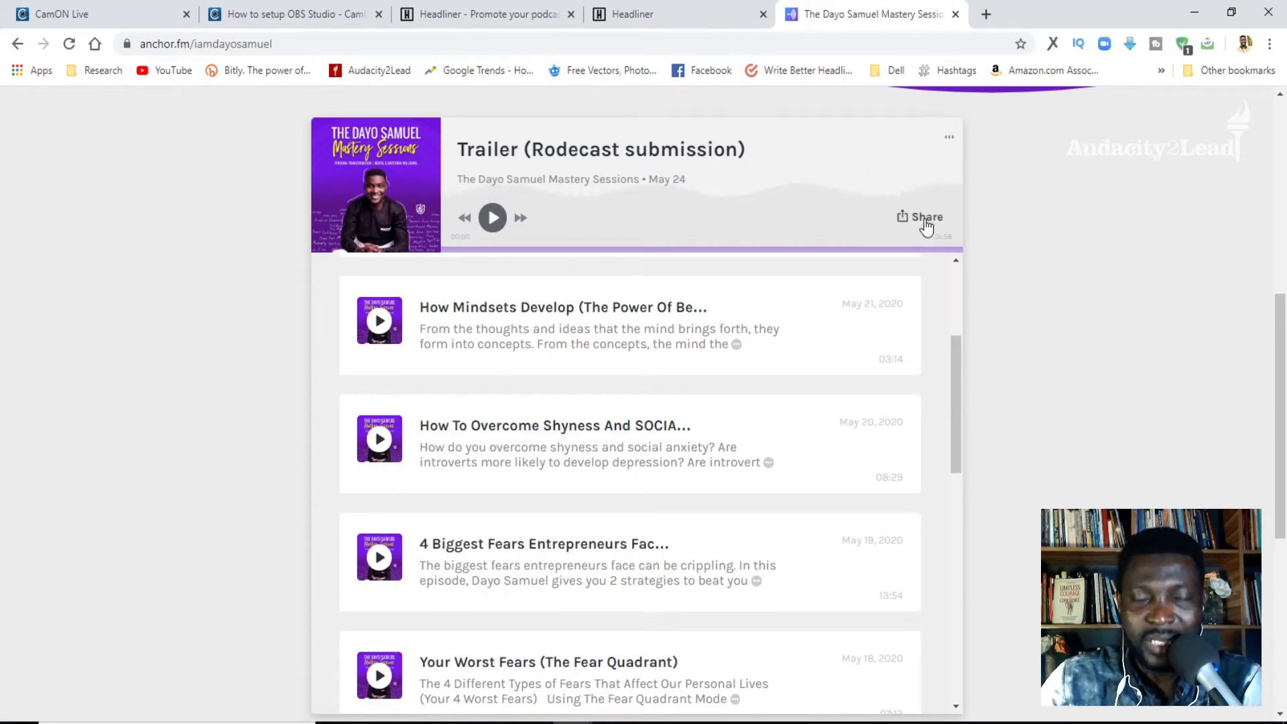
{"action": "left_click", "coordinate": [924, 221]}
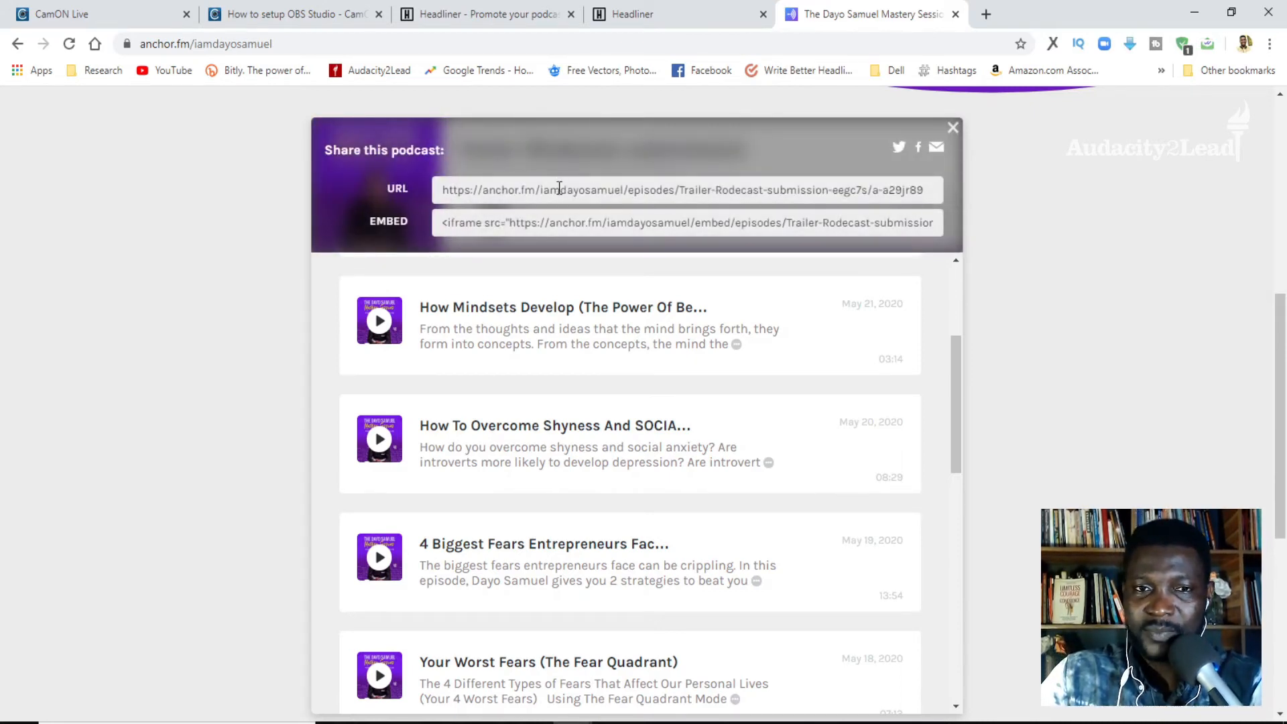
{"action": "left_click", "coordinate": [560, 188]}
{"action": "right_click", "coordinate": [559, 188]}
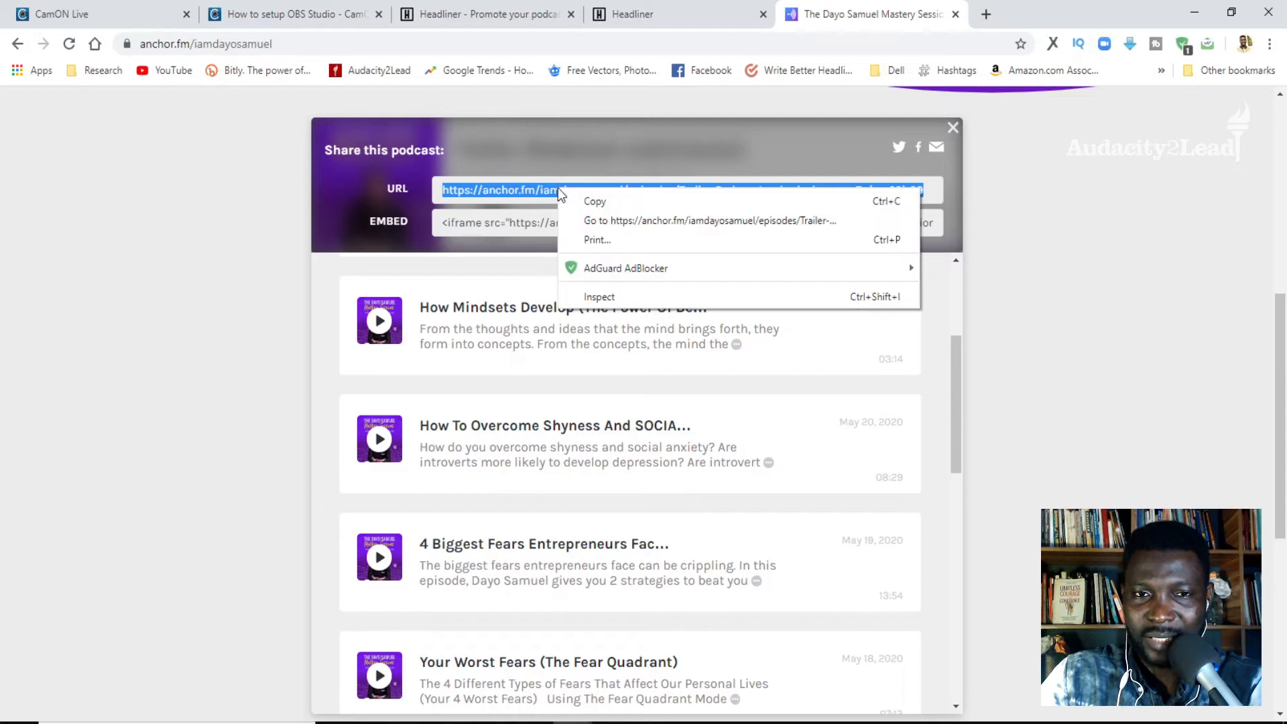
{"action": "left_click", "coordinate": [587, 200]}
- Switch back to Headliner, search for the podcast with the copied episode URL and select the Mastery Sessions podcast
{"action": "left_click", "coordinate": [657, 15]}
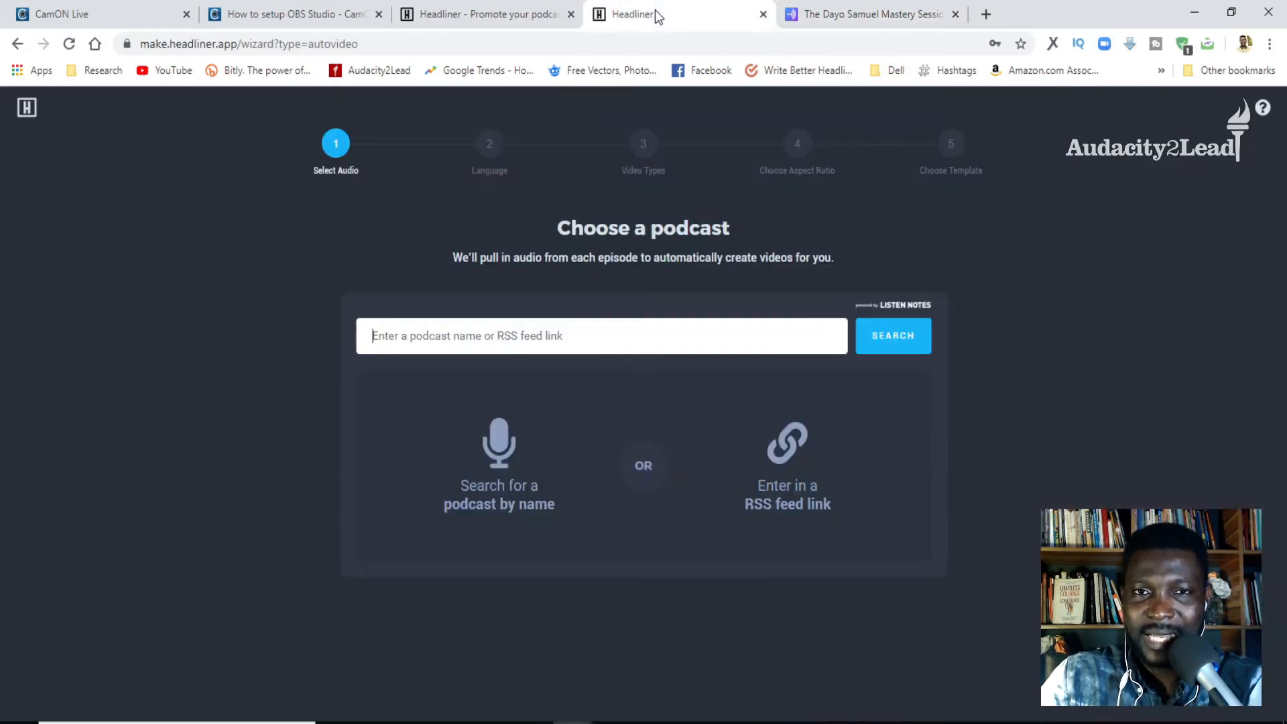
{"action": "right_click", "coordinate": [532, 335]}
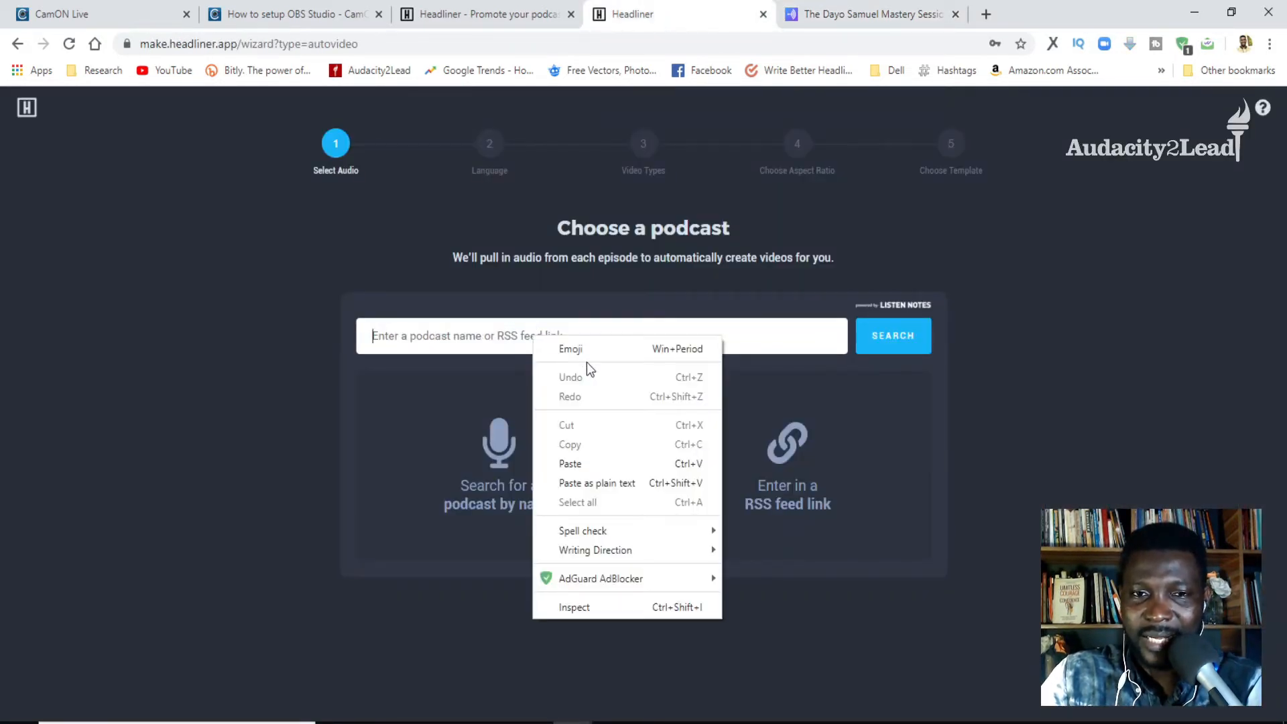
{"action": "left_click", "coordinate": [601, 461]}
{"action": "left_click", "coordinate": [892, 337]}
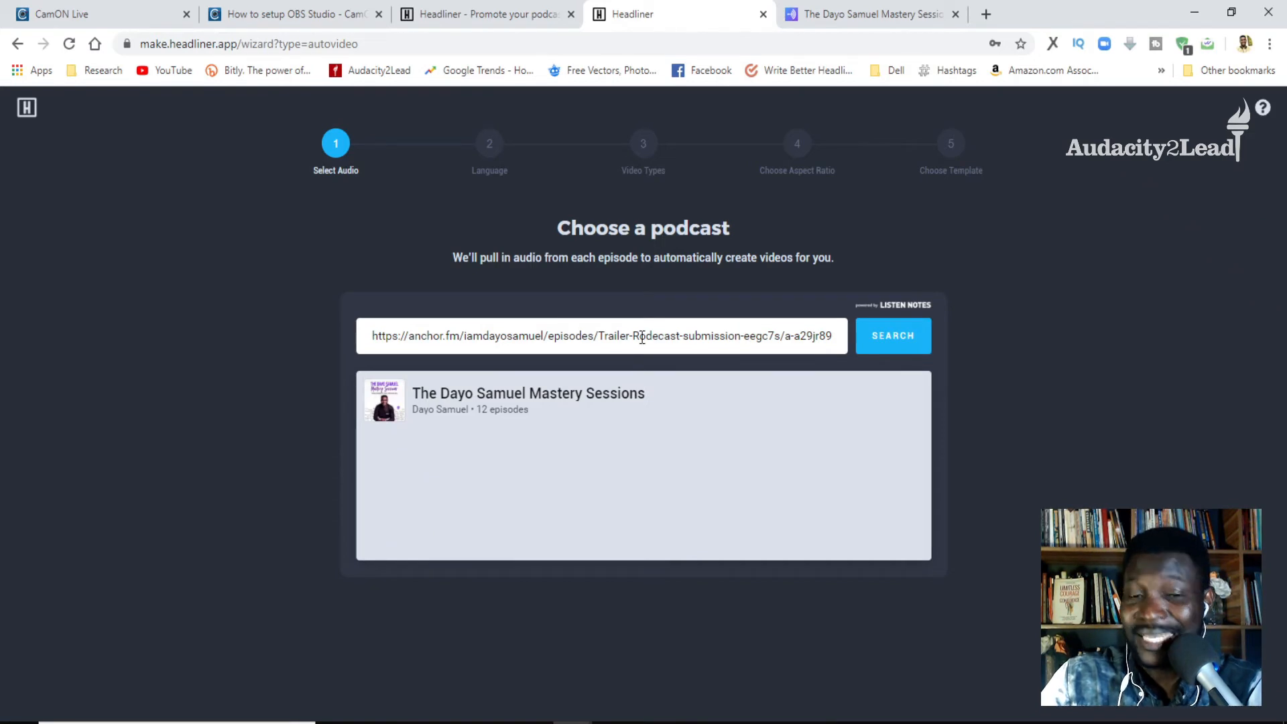
{"action": "left_click", "coordinate": [451, 414]}
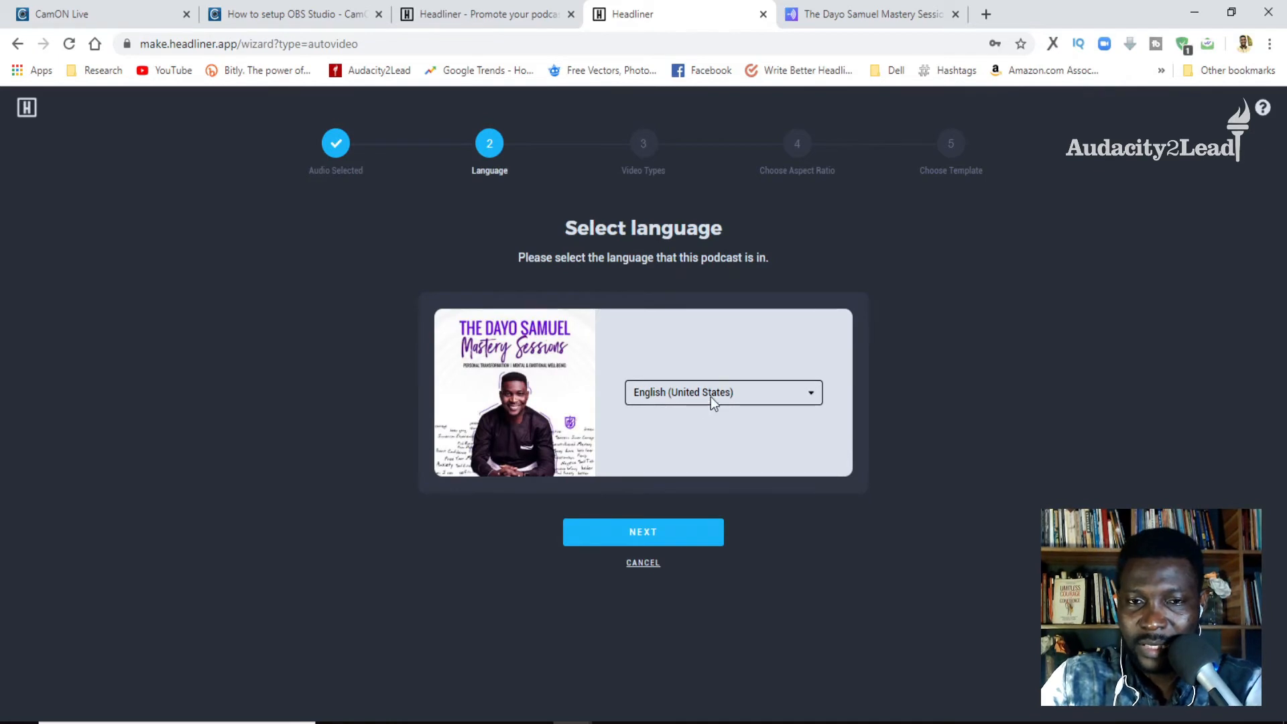
- Accept English (United States) as the podcast language and choose short videos with the Instagram / LinkedIn: 30 sec length
{"action": "left_click", "coordinate": [654, 536]}
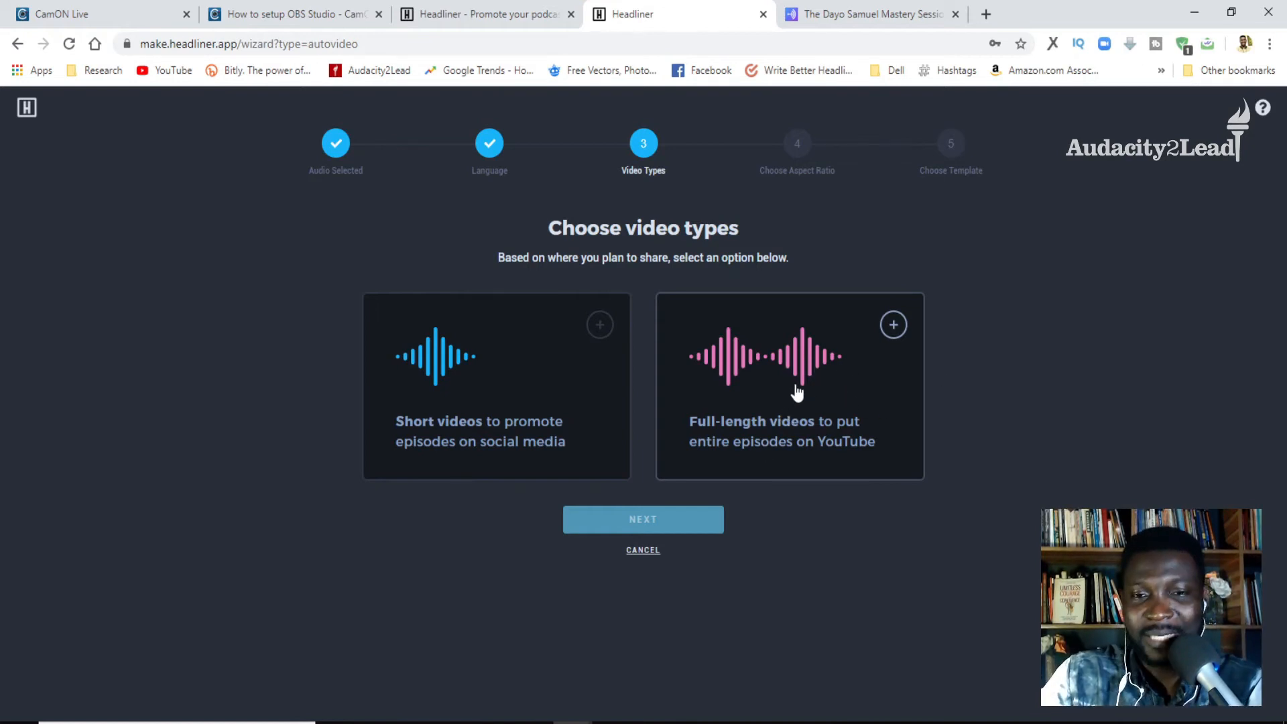
{"action": "left_click", "coordinate": [462, 427]}
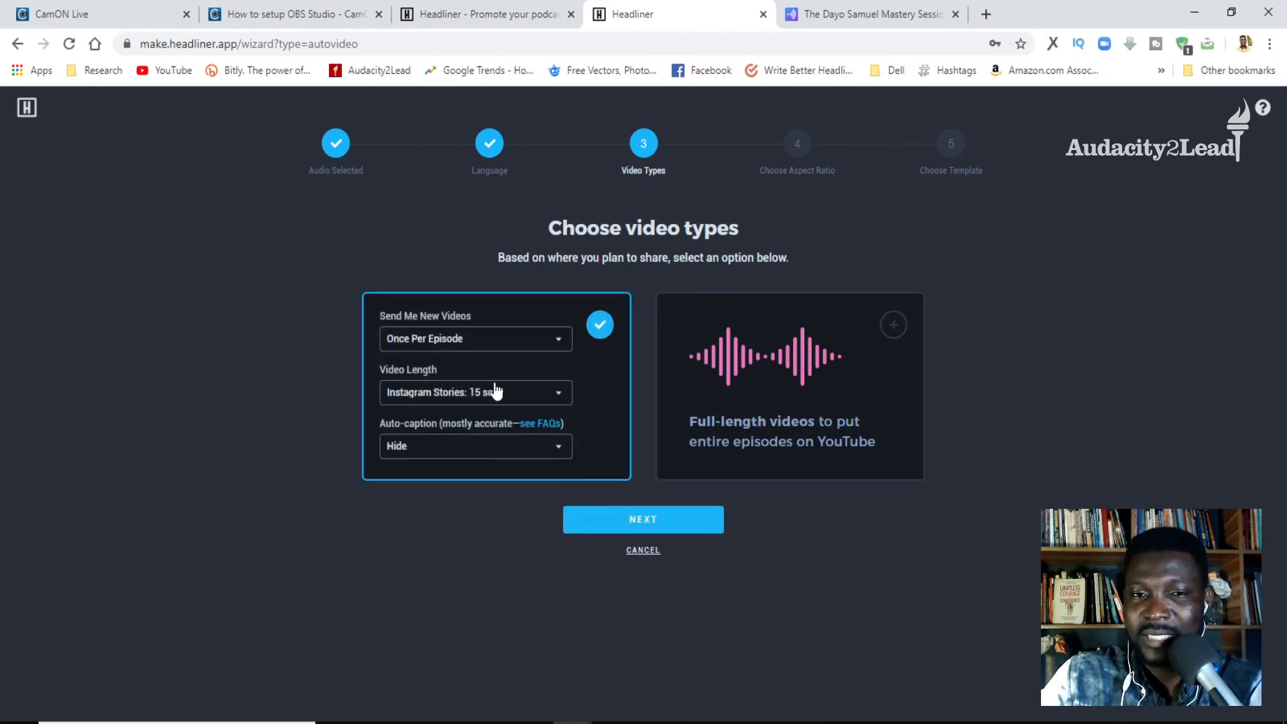
{"action": "left_click", "coordinate": [446, 343]}
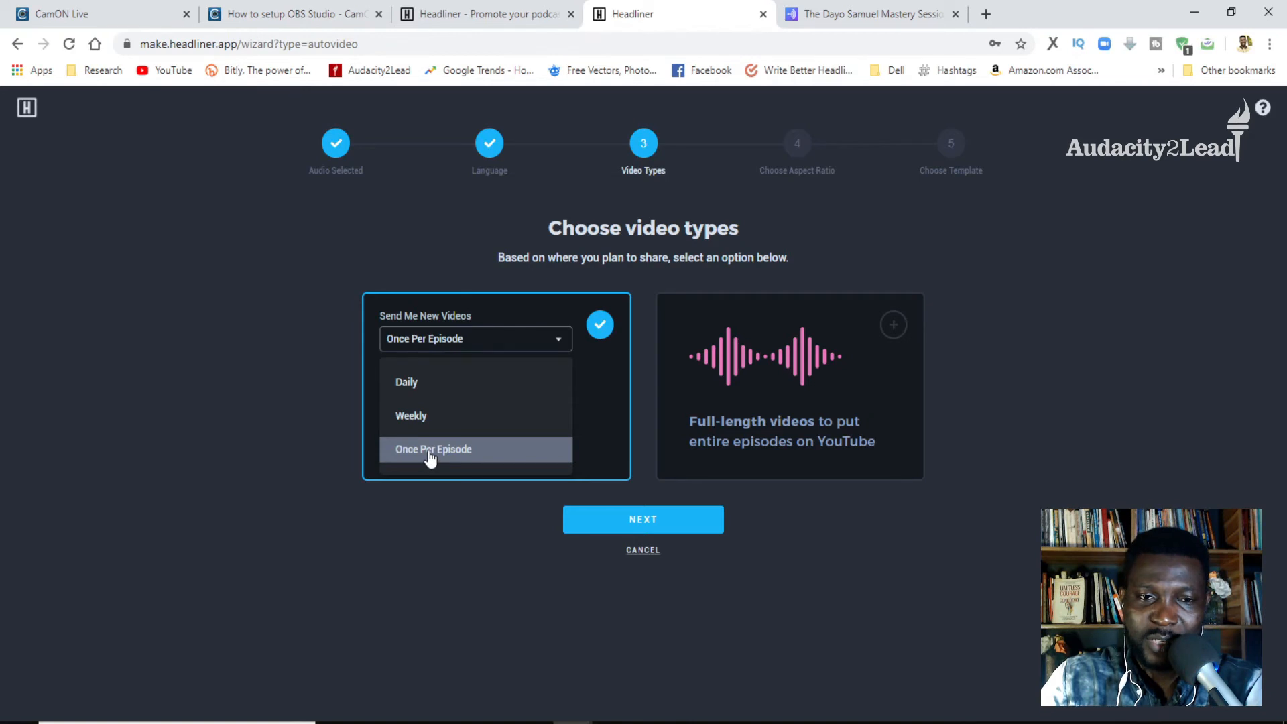
{"action": "left_click", "coordinate": [310, 365]}
{"action": "left_click", "coordinate": [450, 403]}
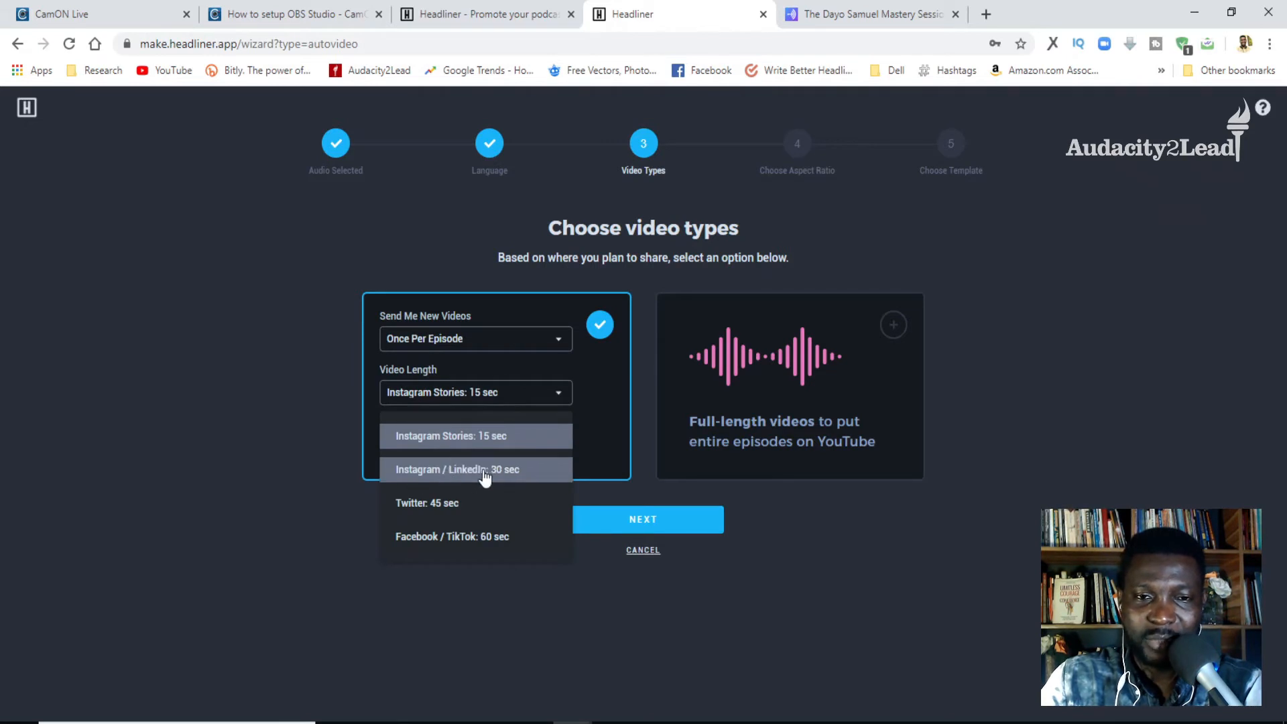
{"action": "left_click", "coordinate": [454, 473]}
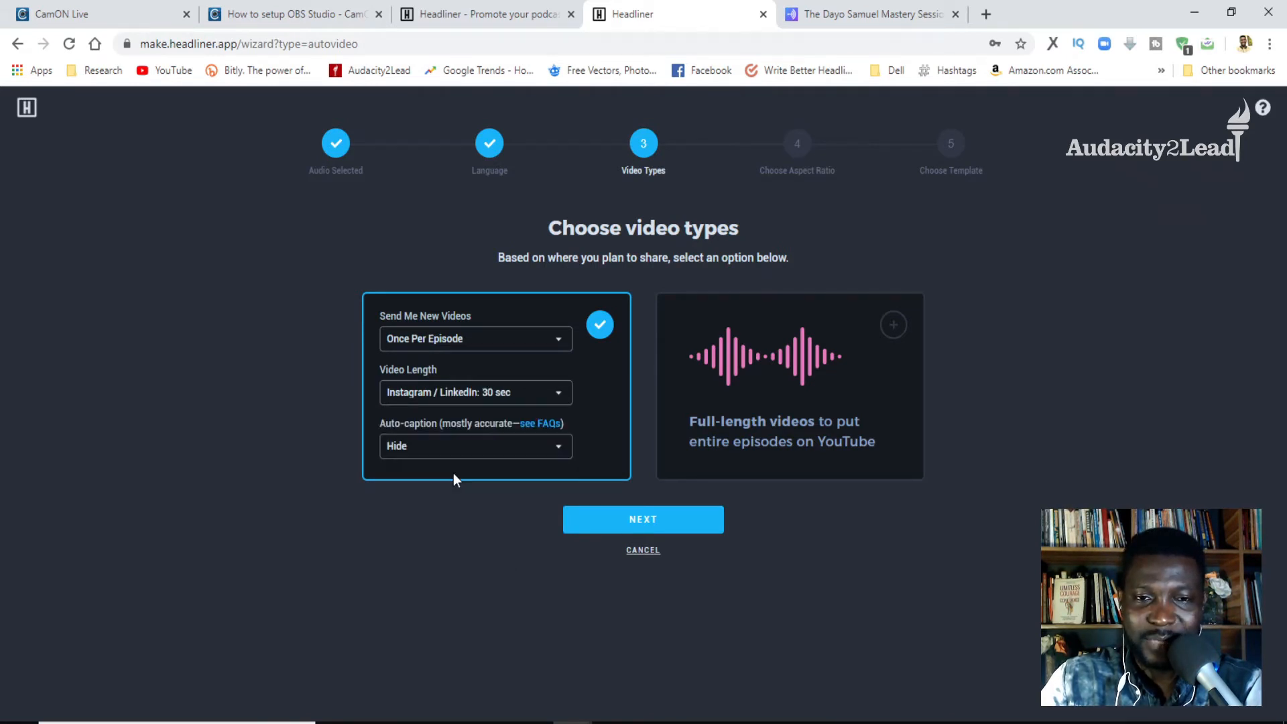
- Keep auto-captions hidden and new videos set to Once Per Episode, and accept the Square aspect ratio
{"action": "left_click", "coordinate": [530, 439]}
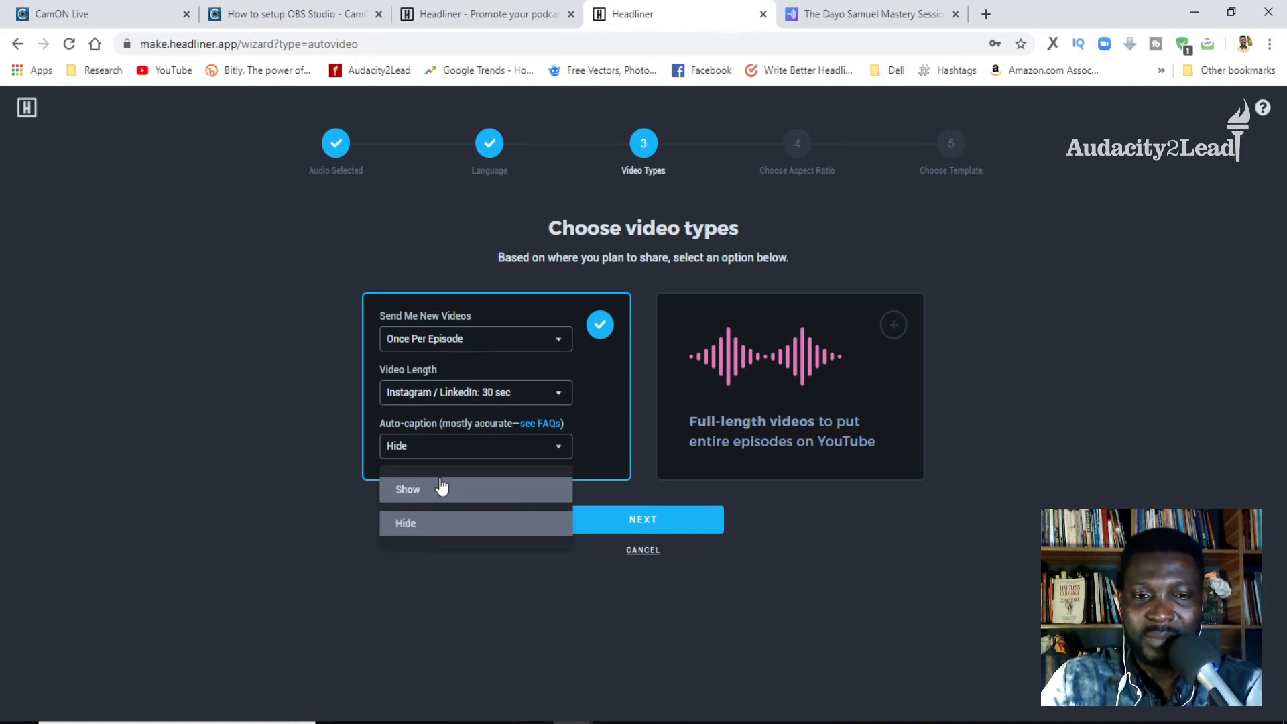
{"action": "left_click", "coordinate": [335, 496]}
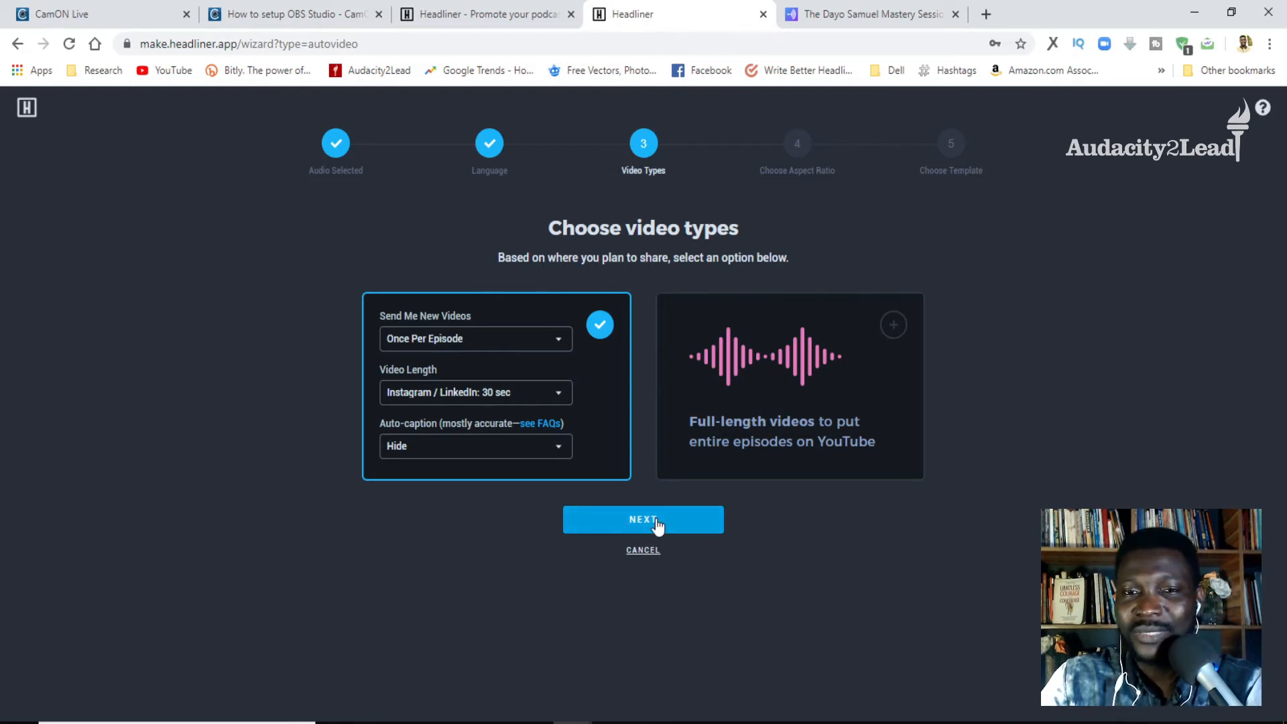
{"action": "left_click", "coordinate": [469, 345]}
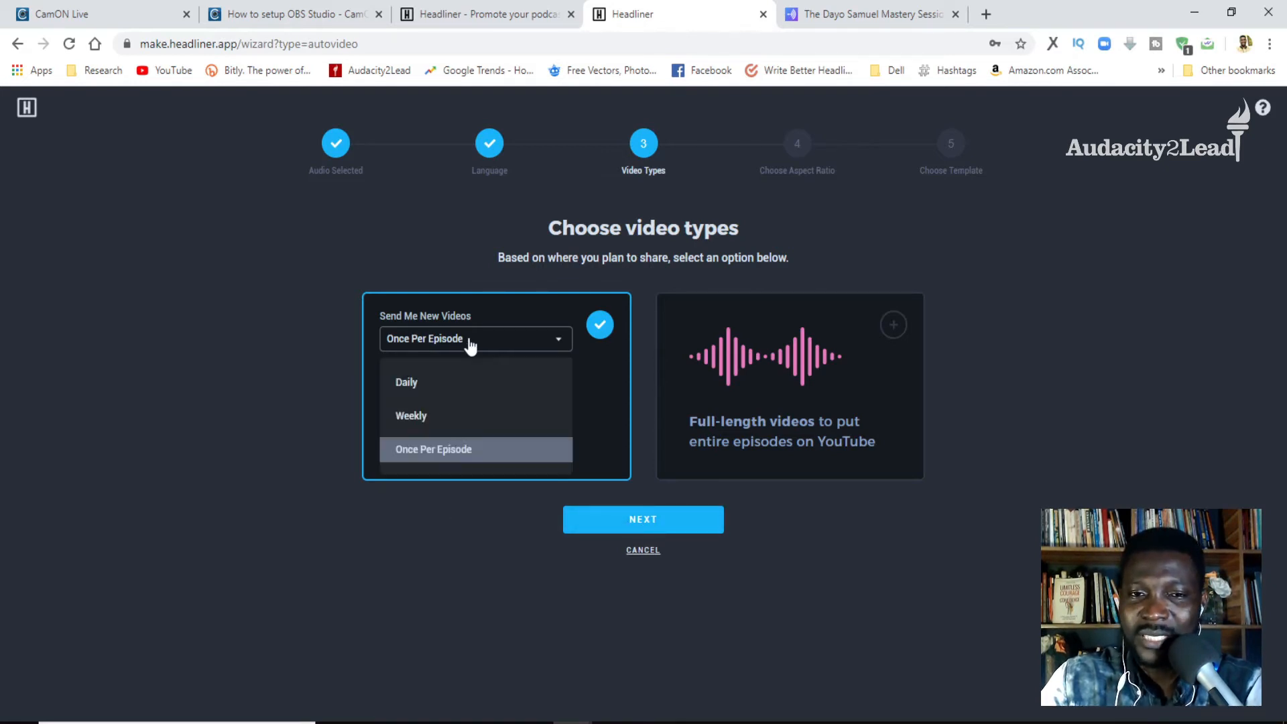
{"action": "left_click", "coordinate": [419, 457]}
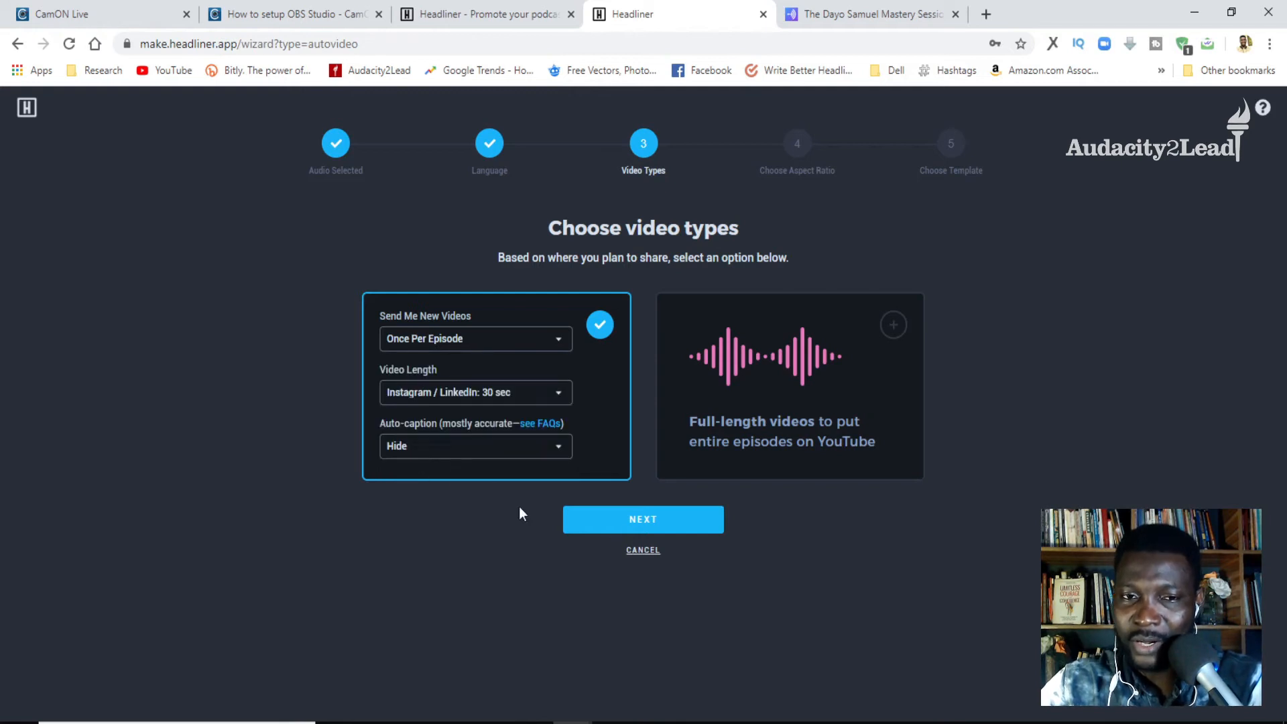
{"action": "left_click", "coordinate": [640, 527]}
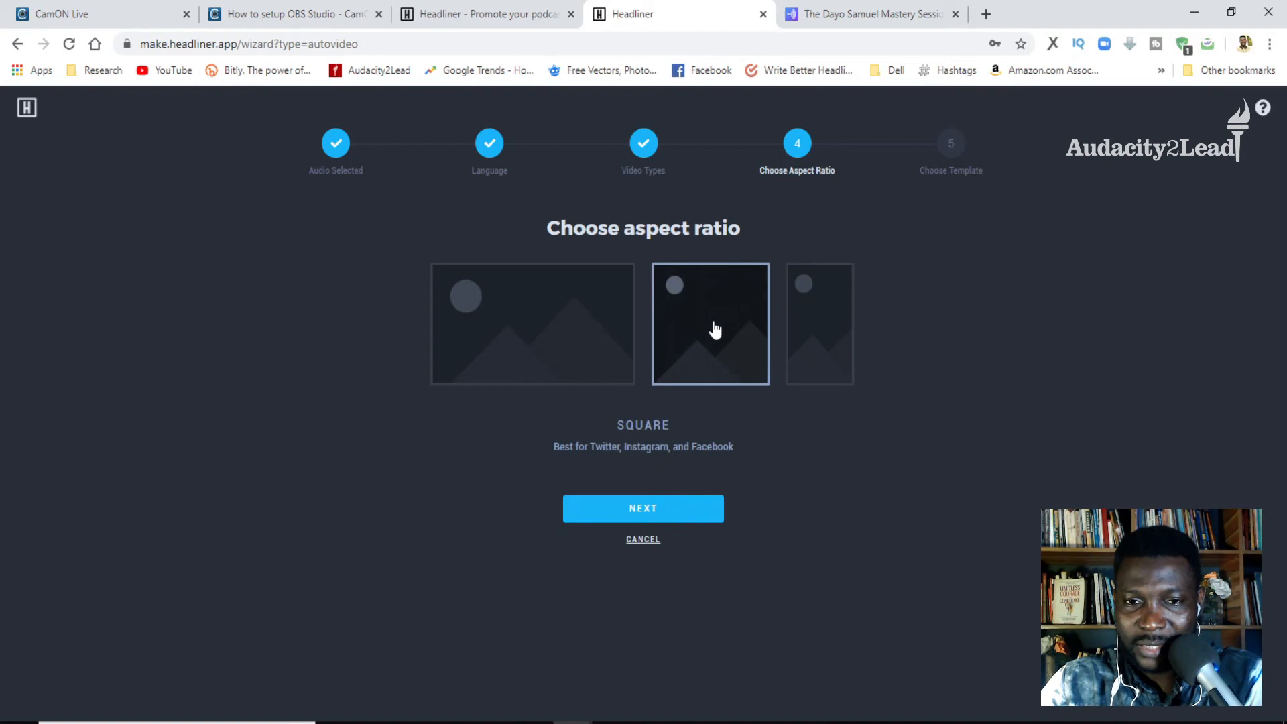
{"action": "left_click", "coordinate": [637, 510]}
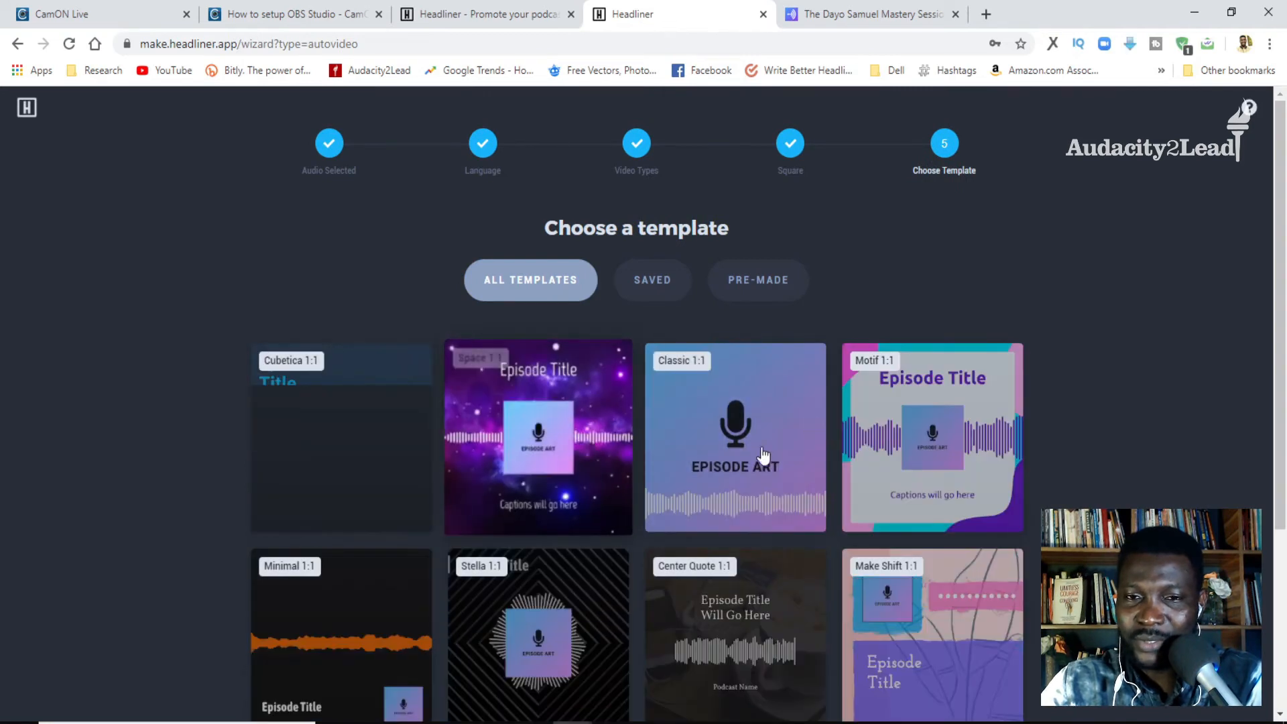
- Look through the pre-made, saved and full template collections for the square AutoVideo
{"action": "left_click", "coordinate": [775, 285]}
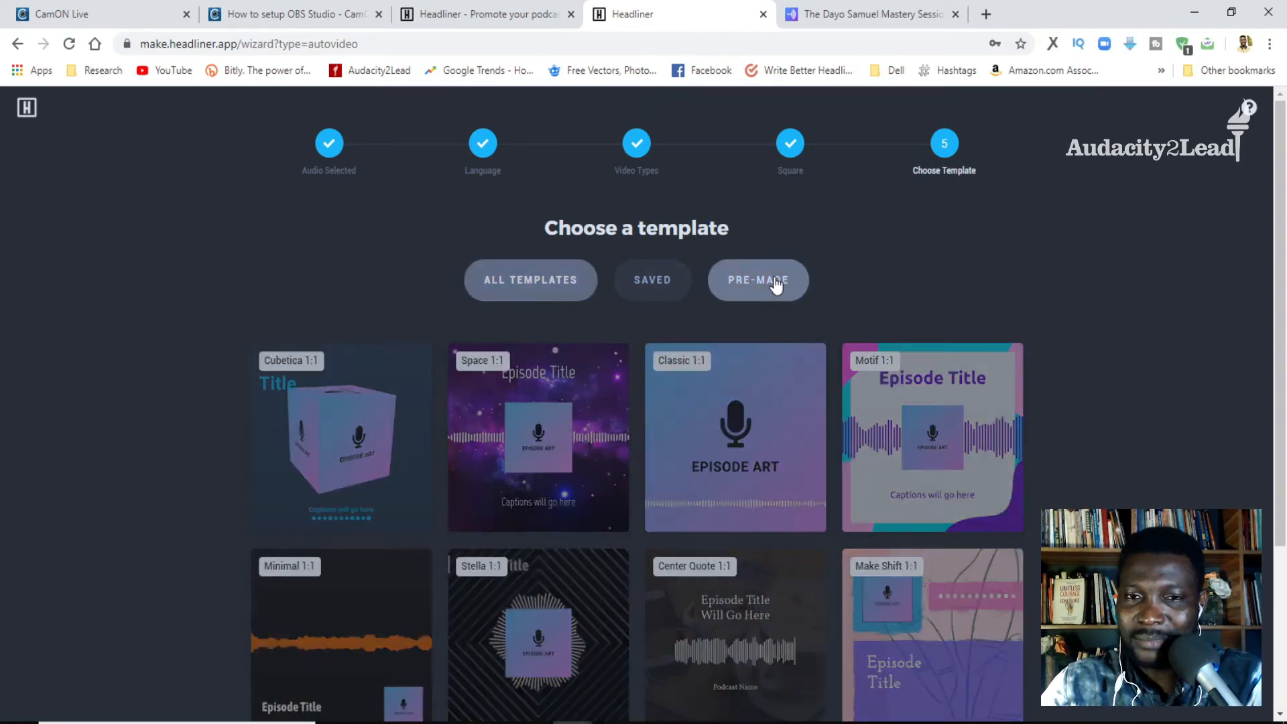
{"action": "left_click", "coordinate": [660, 287]}
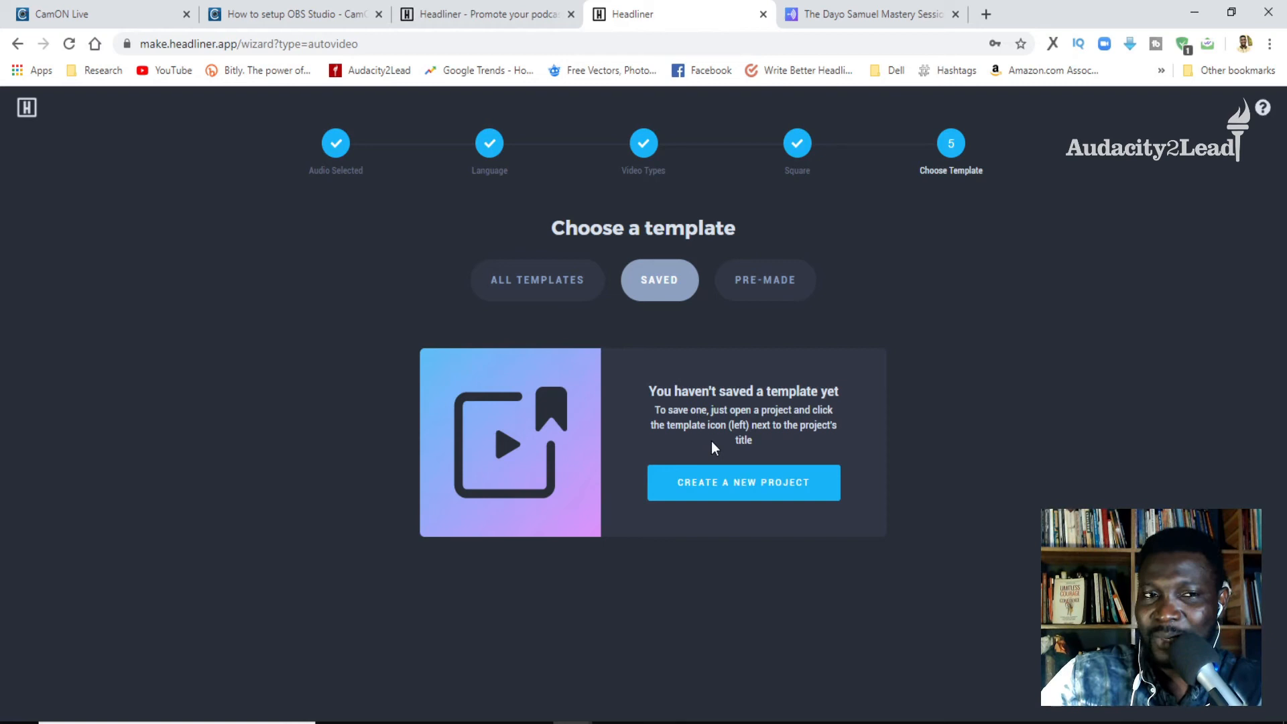
{"action": "left_click", "coordinate": [753, 284]}
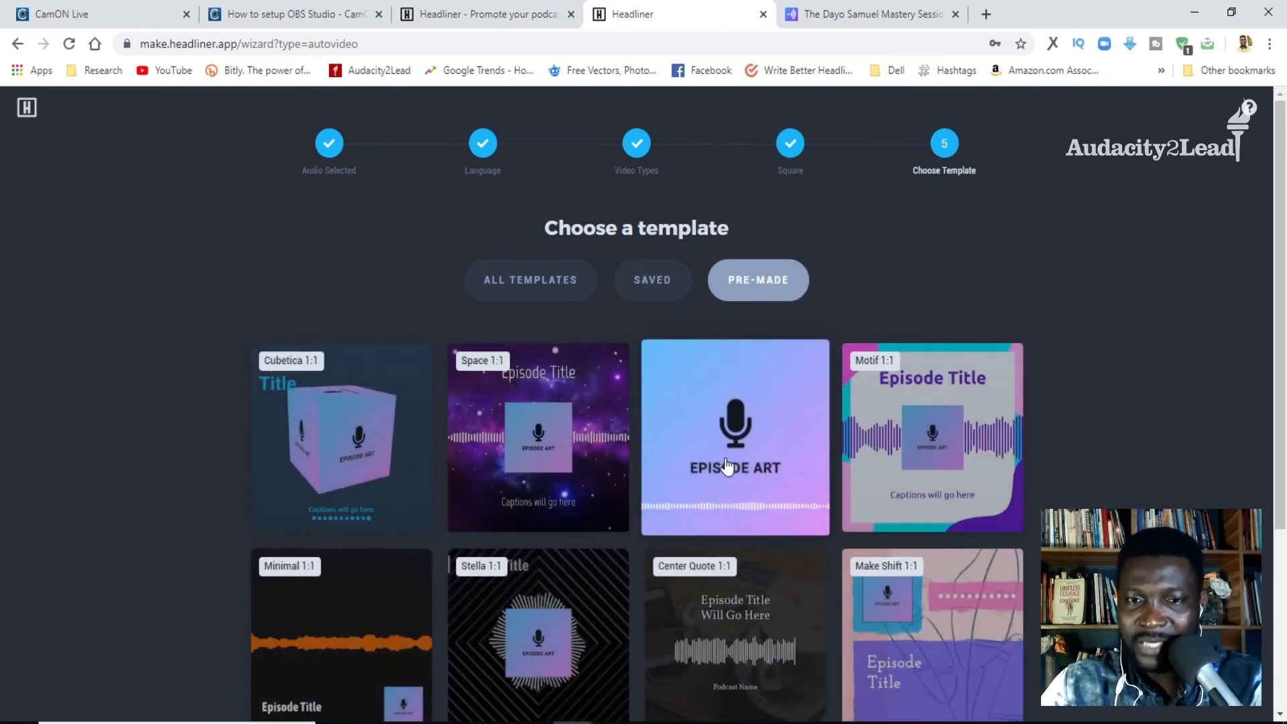
{"action": "scroll", "coordinate": [731, 465], "scroll_direction": "down", "scroll_amount": 4}
{"action": "scroll", "coordinate": [730, 465], "scroll_direction": "up", "scroll_amount": 4}
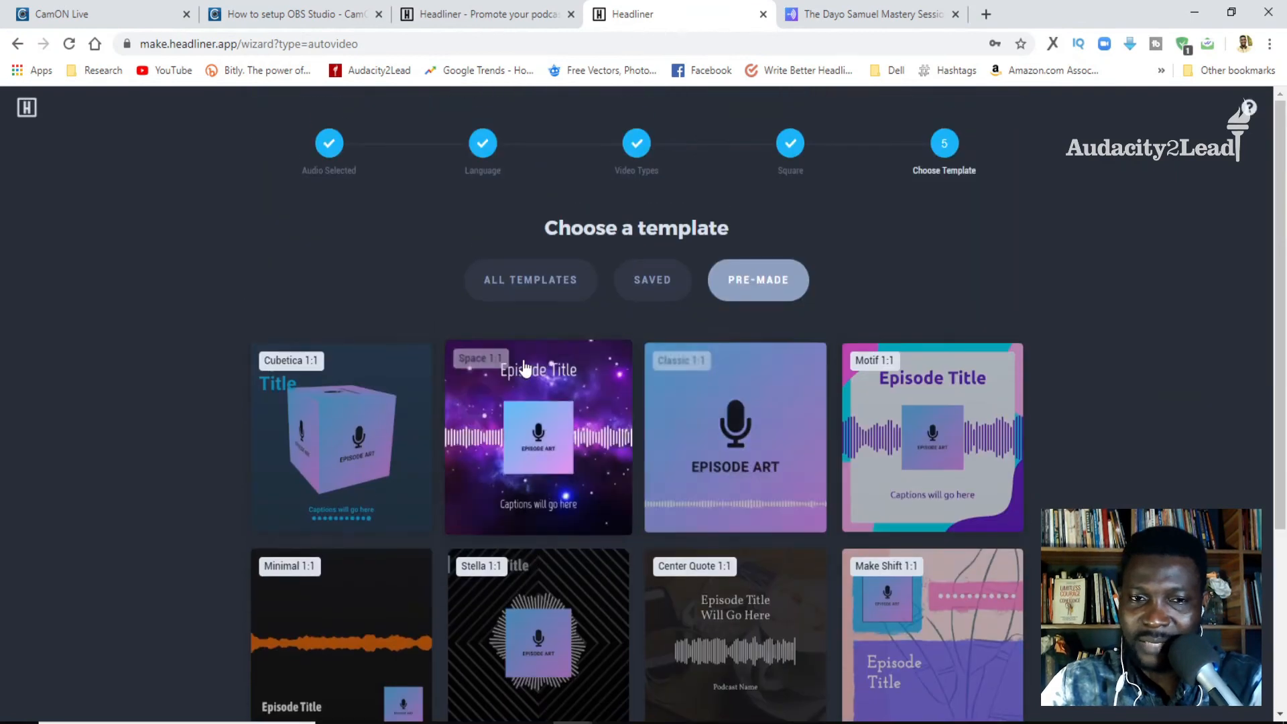
{"action": "left_click", "coordinate": [552, 281]}
{"action": "scroll", "coordinate": [586, 464], "scroll_direction": "down", "scroll_amount": 4}
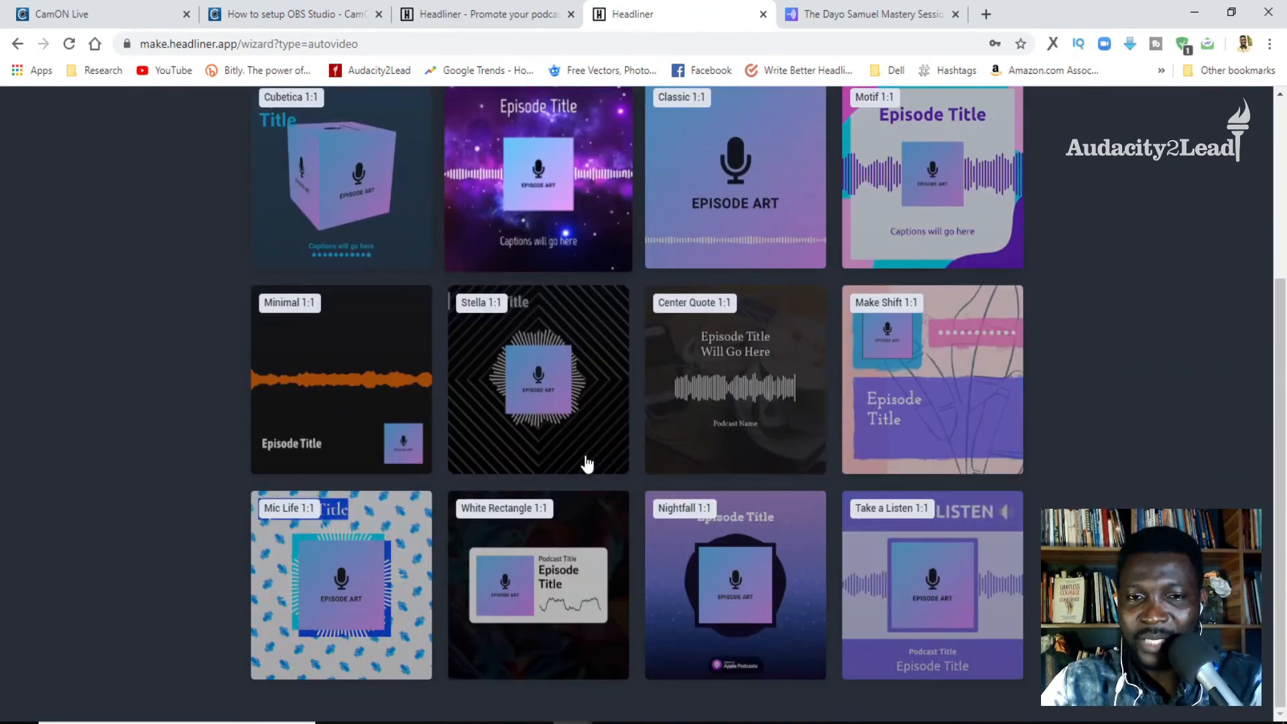
{"action": "scroll", "coordinate": [587, 463], "scroll_direction": "up", "scroll_amount": 4}
{"action": "left_click", "coordinate": [654, 286]}
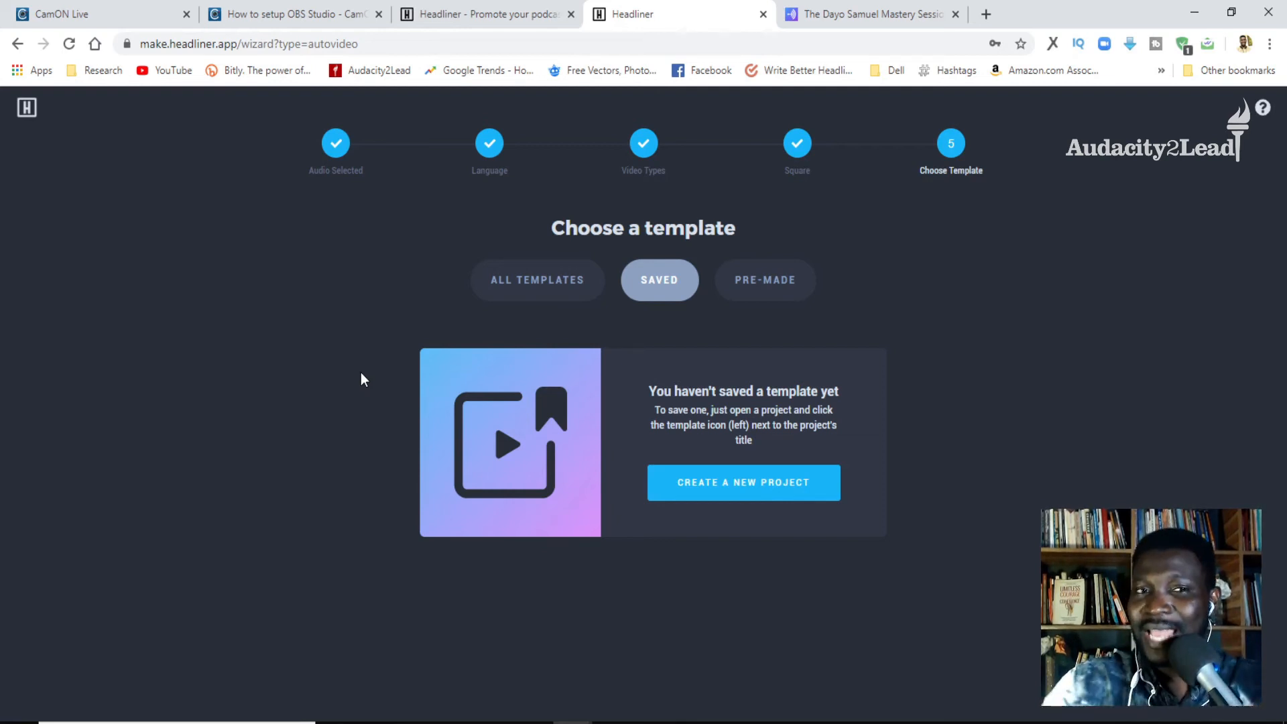
- Leave the AutoVideos wizard for the project creation page and open the existing My Podcast project
{"action": "right_click", "coordinate": [15, 46]}
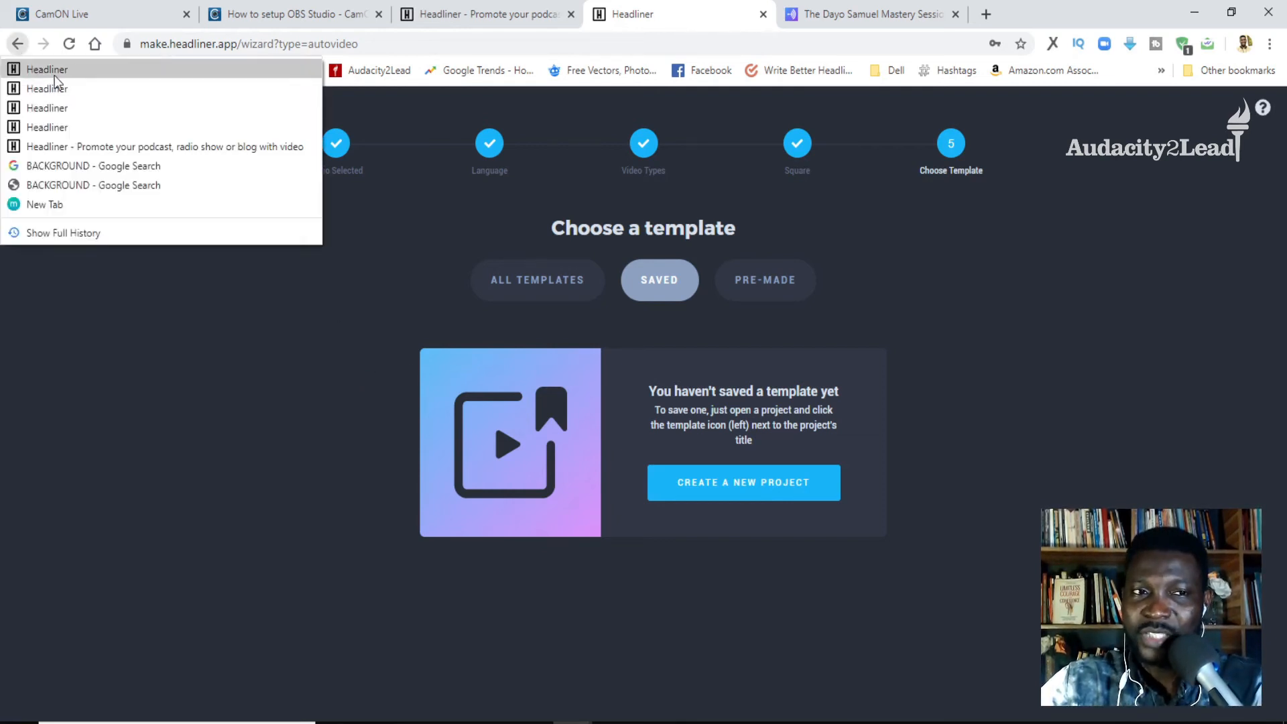
{"action": "left_click", "coordinate": [91, 127]}
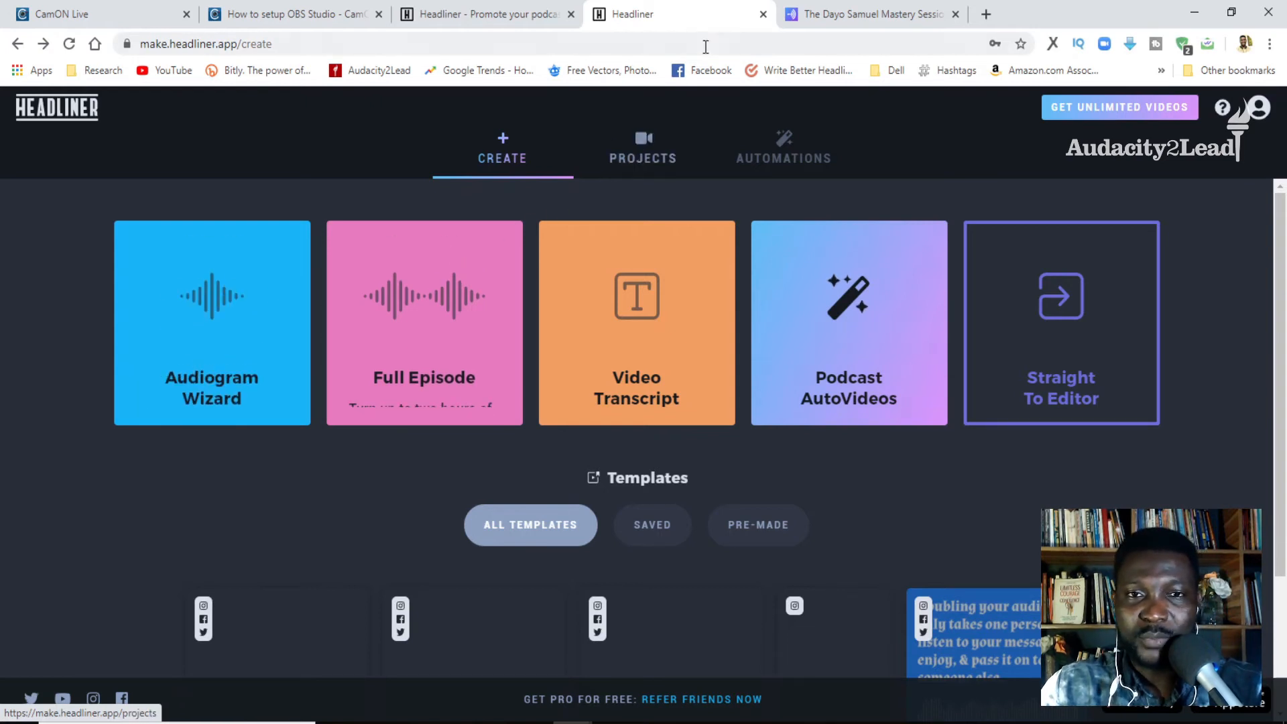
{"action": "left_click", "coordinate": [641, 155]}
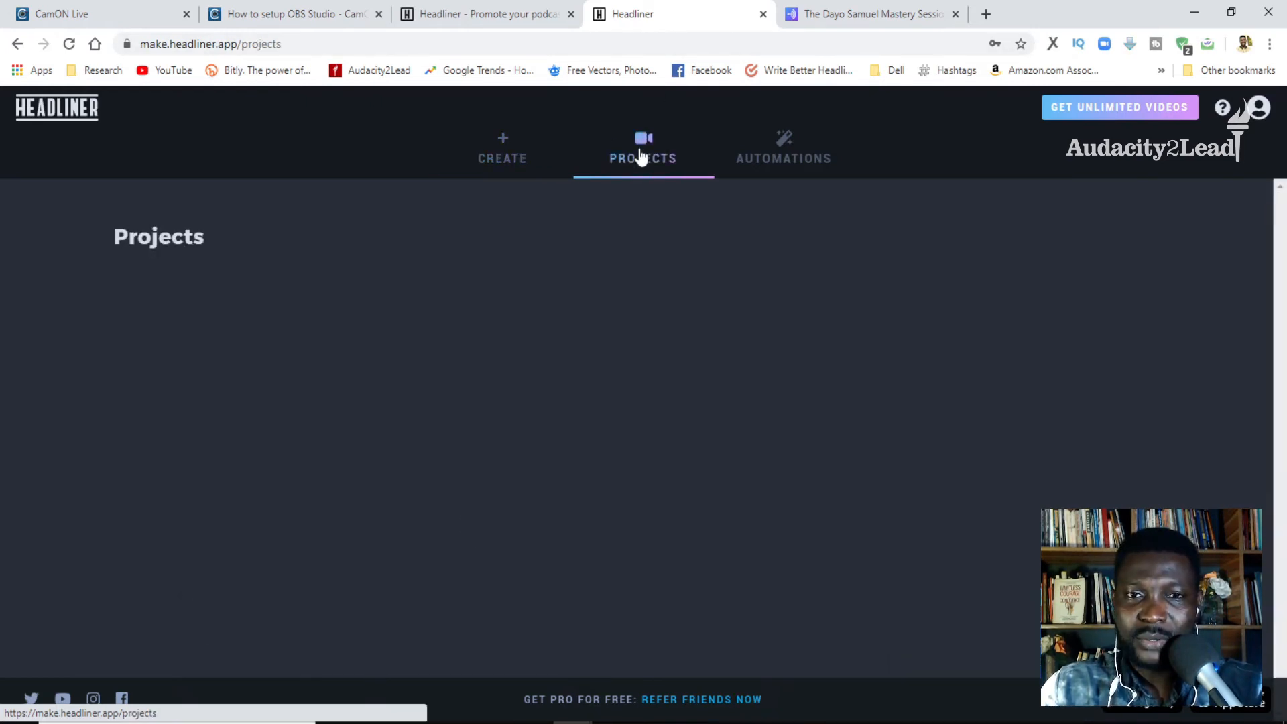
{"action": "left_click", "coordinate": [172, 312]}
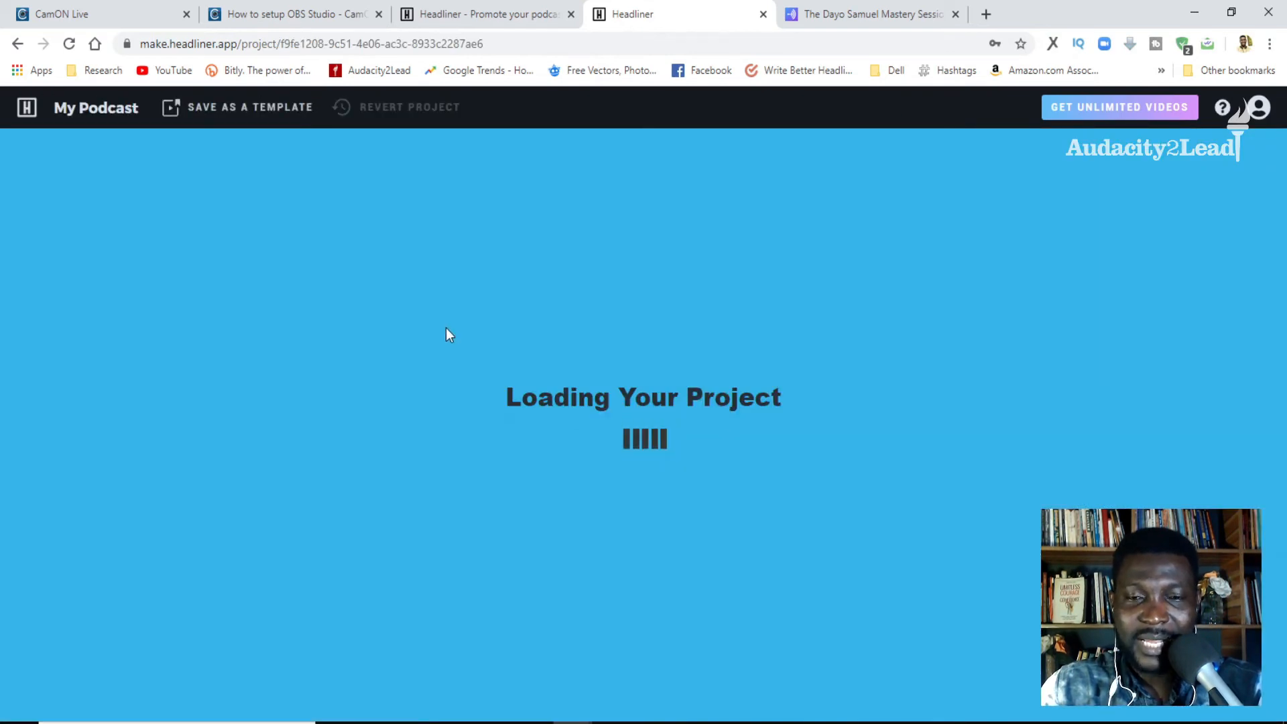
- Save the My Podcast project as a template named "Mastery Sessions"
{"action": "left_click", "coordinate": [260, 113]}
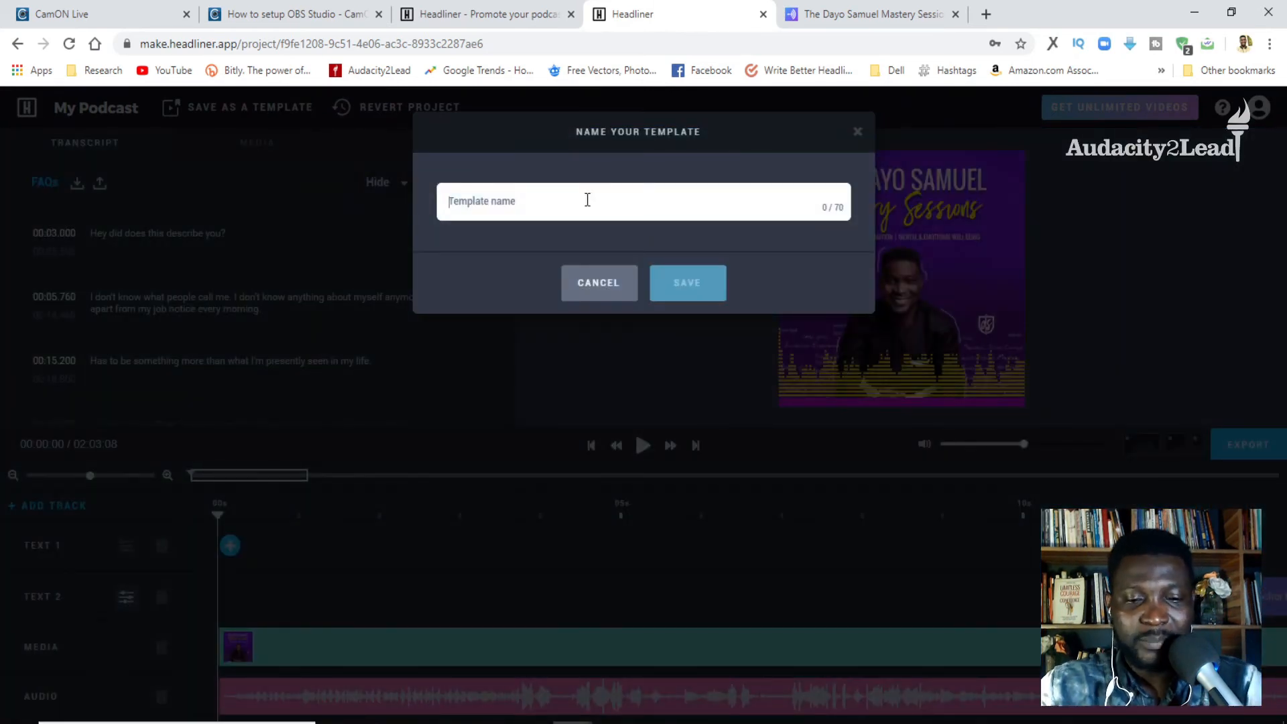
{"action": "type", "text": "DS M"}
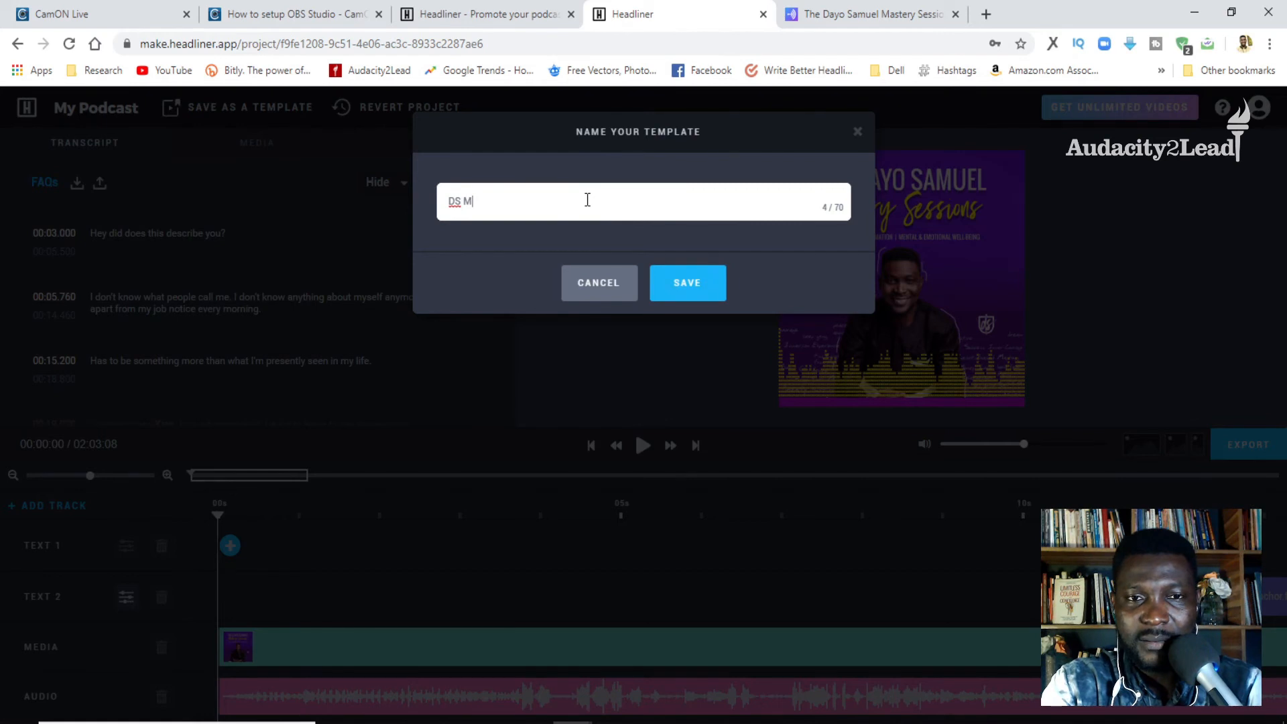
{"action": "key", "text": "BackSpace"}
{"action": "type", "text": "Mastery Se"}
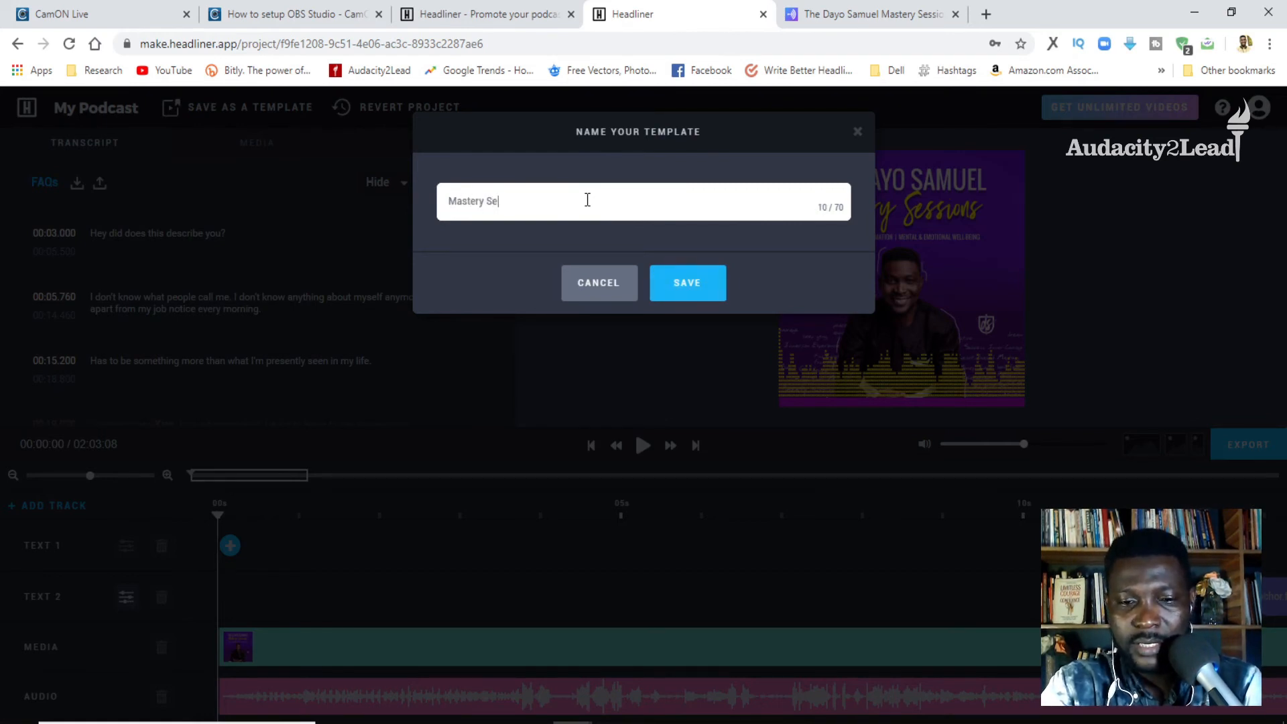
{"action": "type", "text": "ssions"}
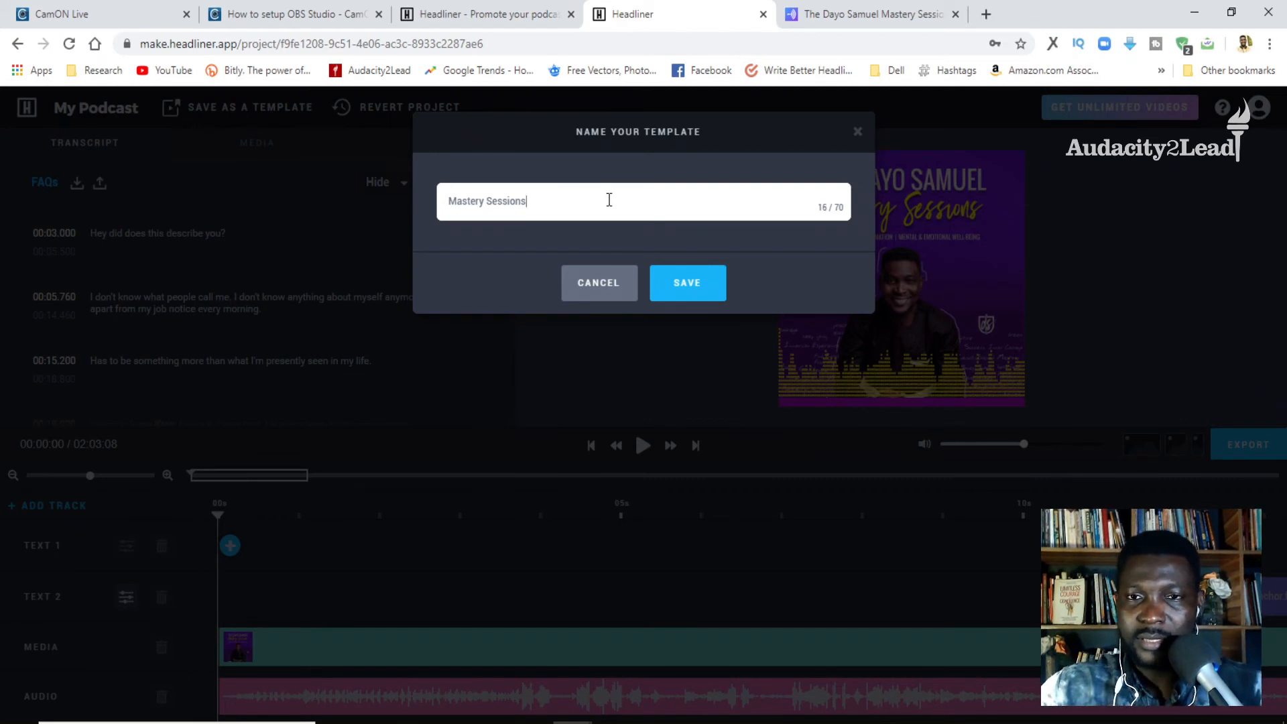
{"action": "left_click", "coordinate": [692, 287]}
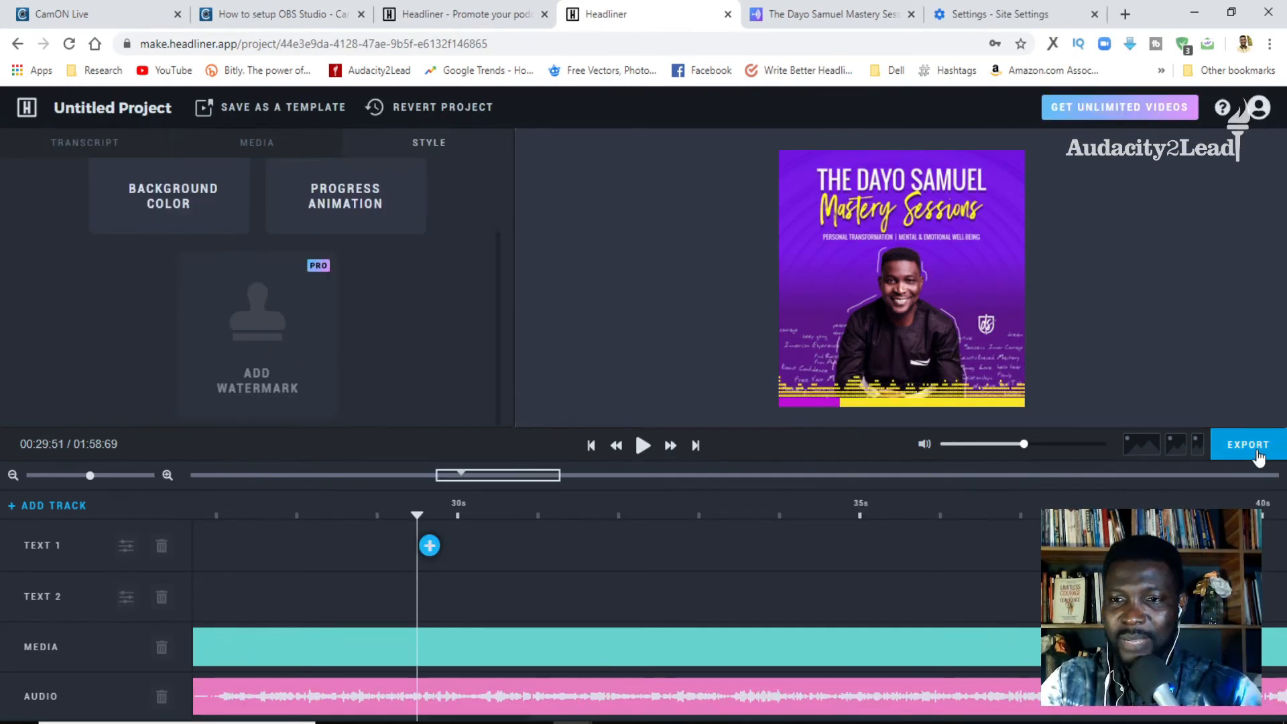
- Open the export settings and set the video quality to Medium, keeping the frame rate at 24 and the size at Square HD: 720x720
{"action": "left_click", "coordinate": [1247, 444]}
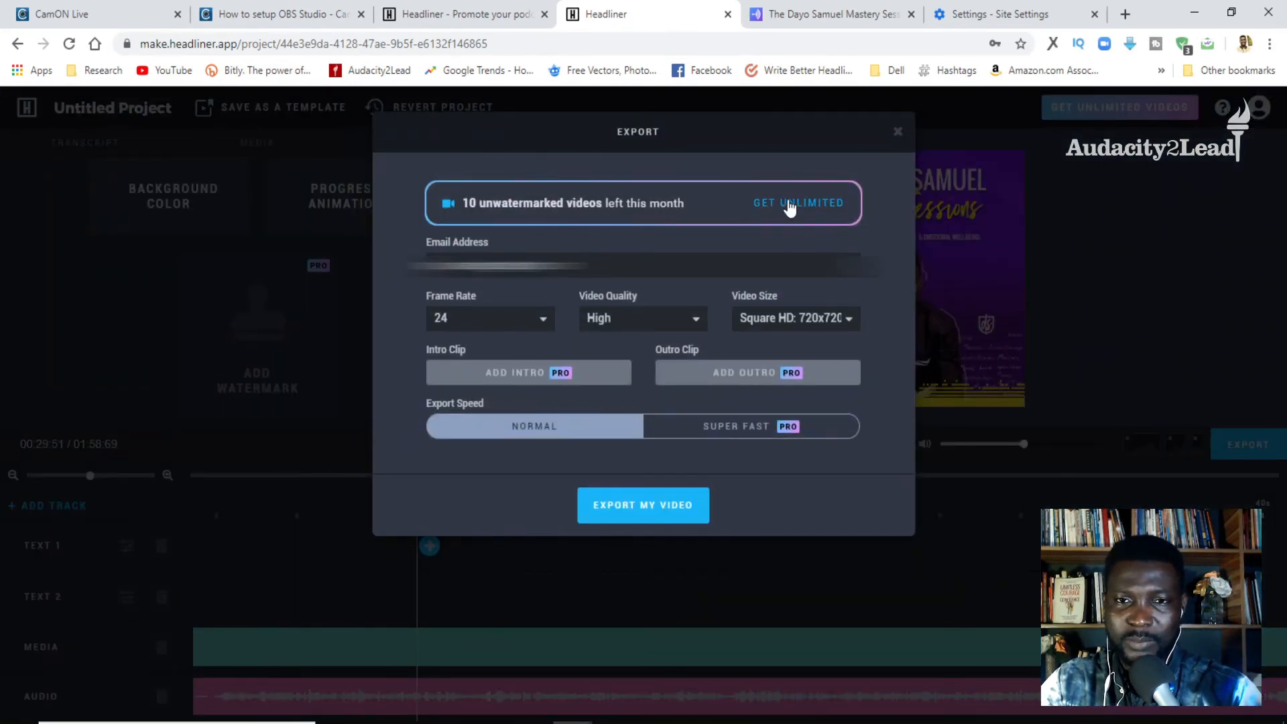
{"action": "left_click_drag", "start_coordinate": [570, 266], "coordinate": [396, 272]}
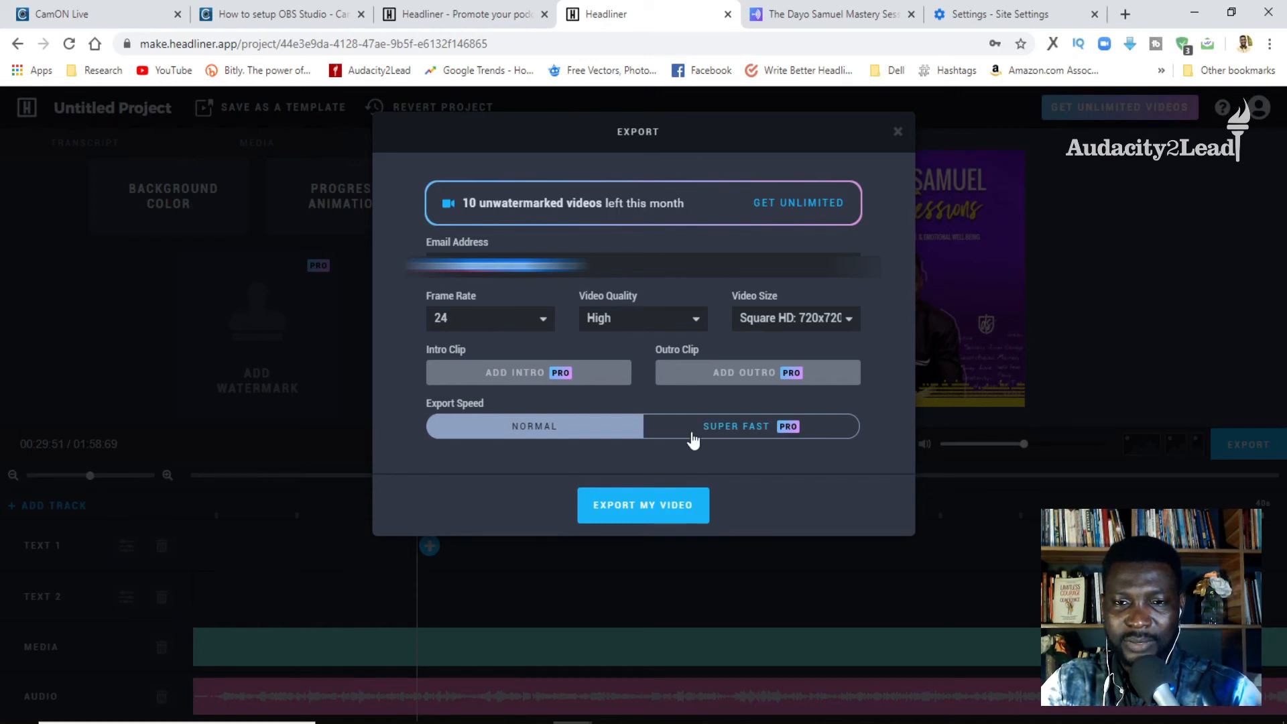
{"action": "left_click", "coordinate": [633, 324]}
{"action": "left_click", "coordinate": [626, 348]}
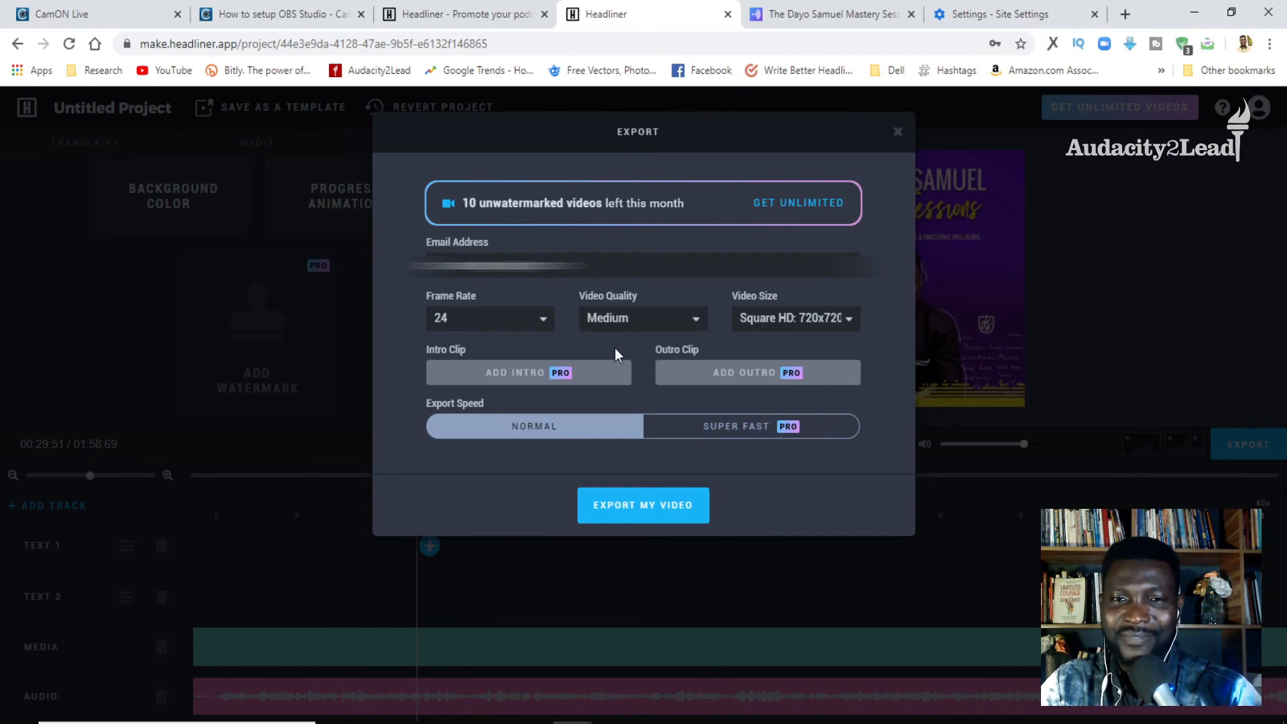
{"action": "left_click", "coordinate": [522, 318]}
{"action": "left_click", "coordinate": [464, 356]}
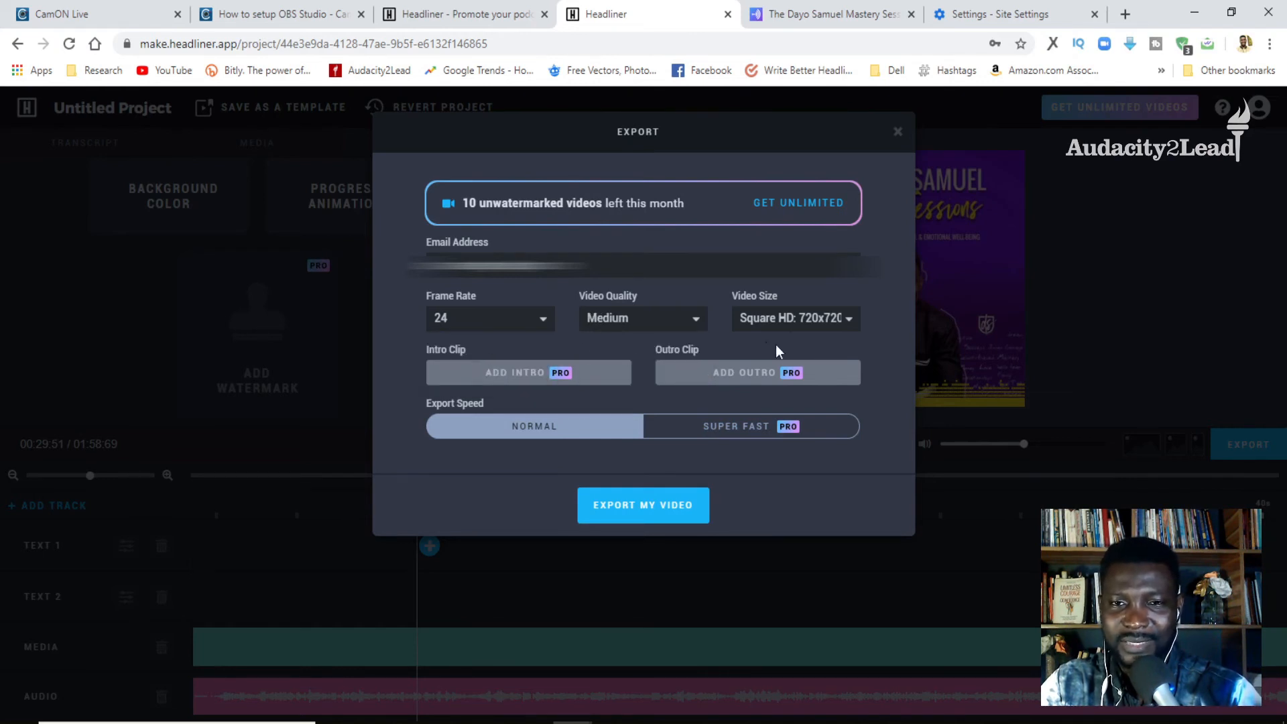
{"action": "left_click", "coordinate": [790, 328]}
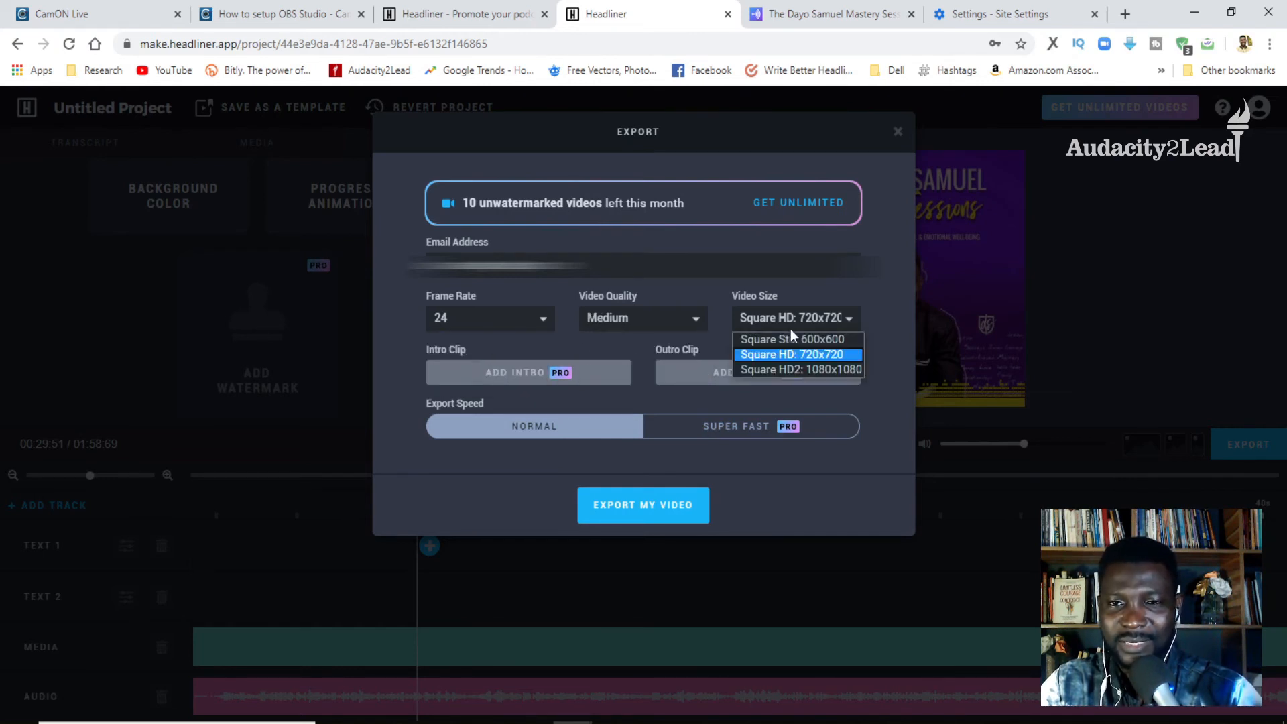
{"action": "left_click", "coordinate": [717, 294]}
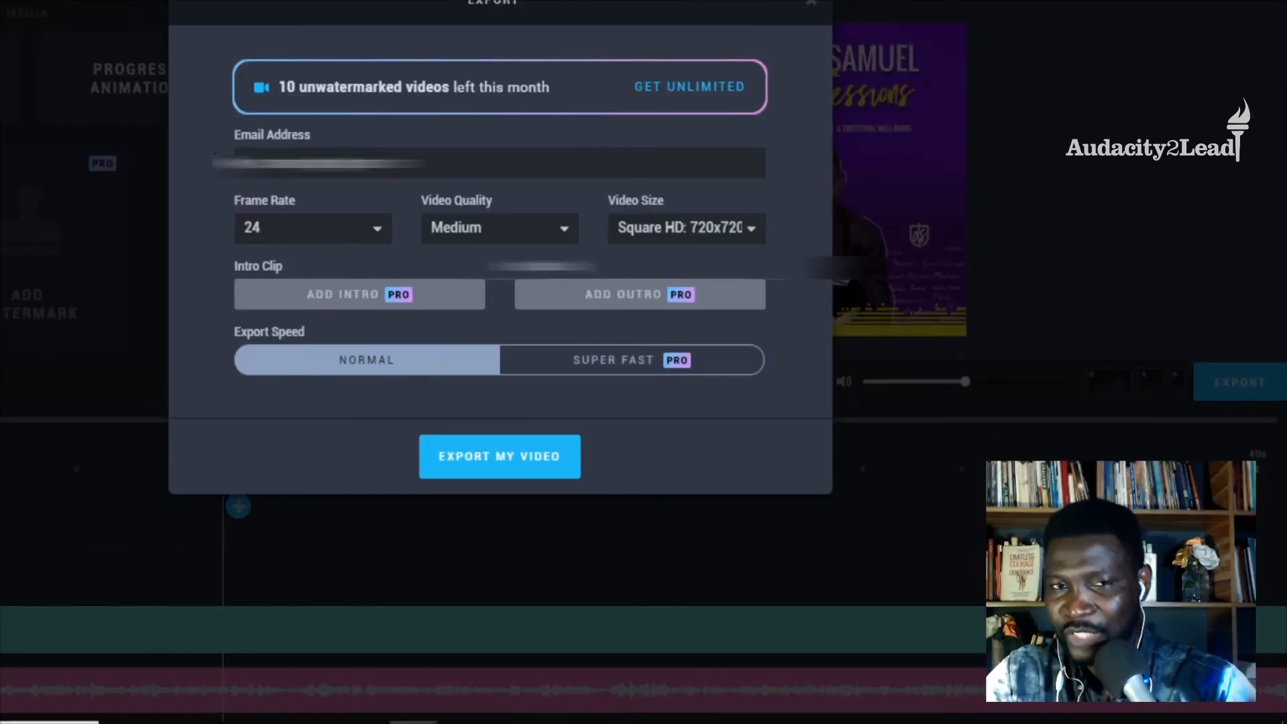
- Close the export settings without exporting and view the project's media and transcript
{"action": "left_click_drag", "start_coordinate": [550, 87], "coordinate": [483, 94]}
{"action": "left_click", "coordinate": [570, 99]}
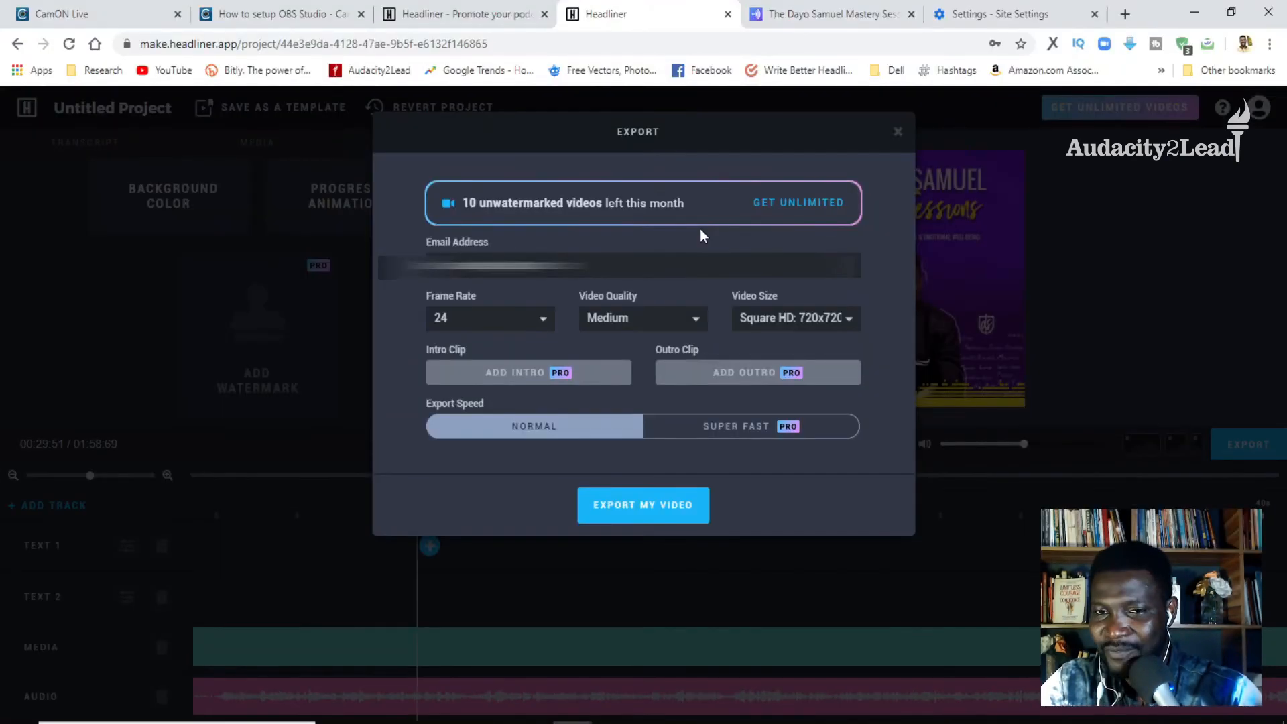
{"action": "left_click", "coordinate": [897, 132]}
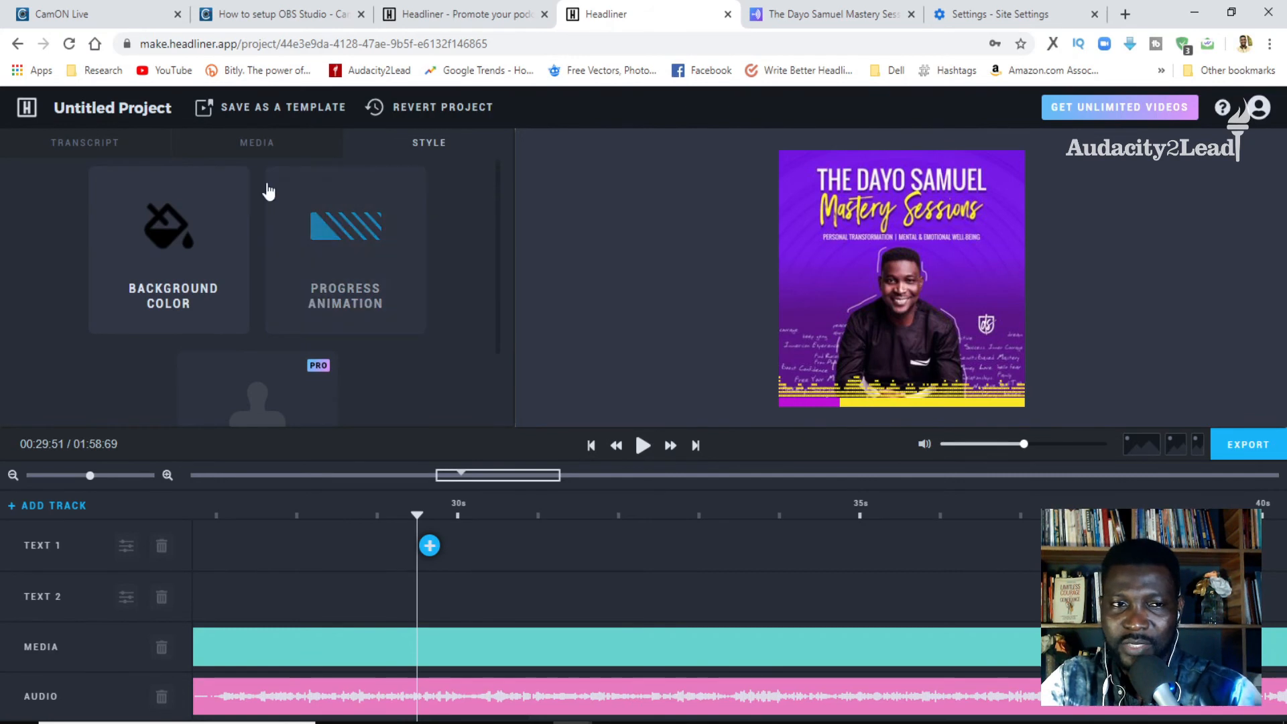
{"action": "left_click", "coordinate": [277, 150]}
{"action": "left_click", "coordinate": [106, 140]}
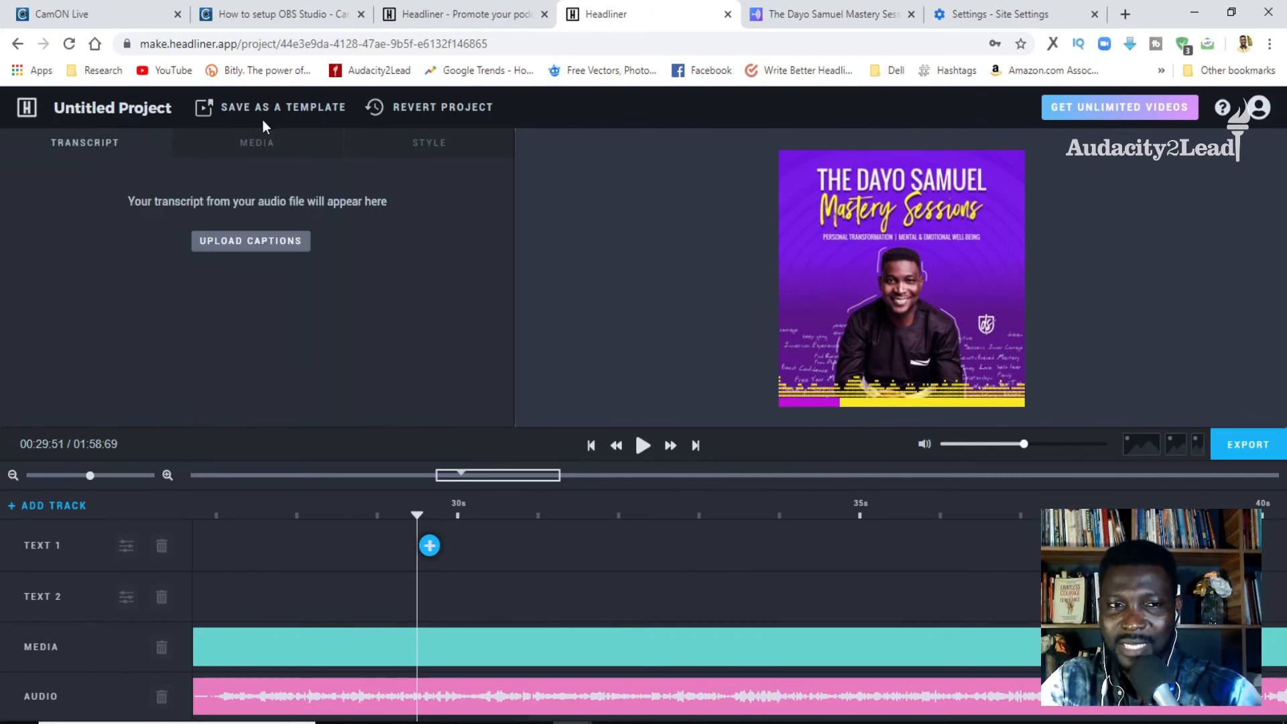
- Review the project's transcript, media and style options
{"action": "left_click", "coordinate": [279, 150]}
{"action": "left_click", "coordinate": [93, 148]}
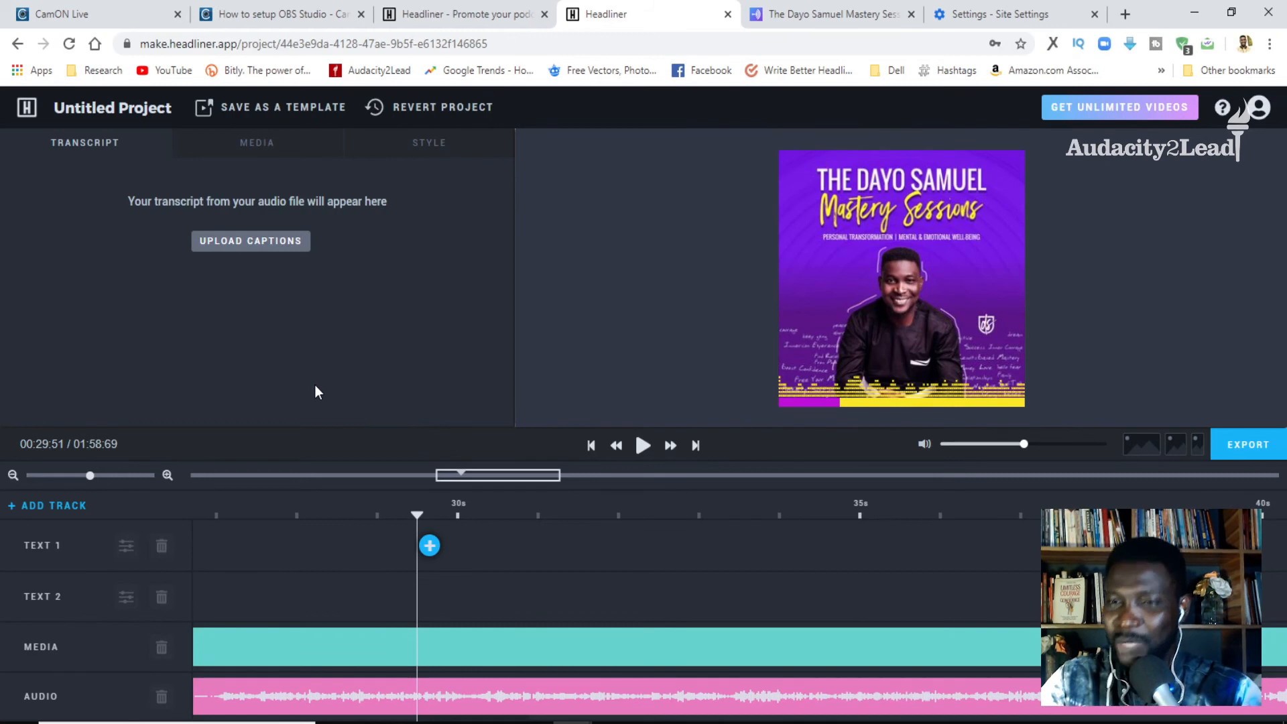
{"action": "left_click", "coordinate": [250, 151]}
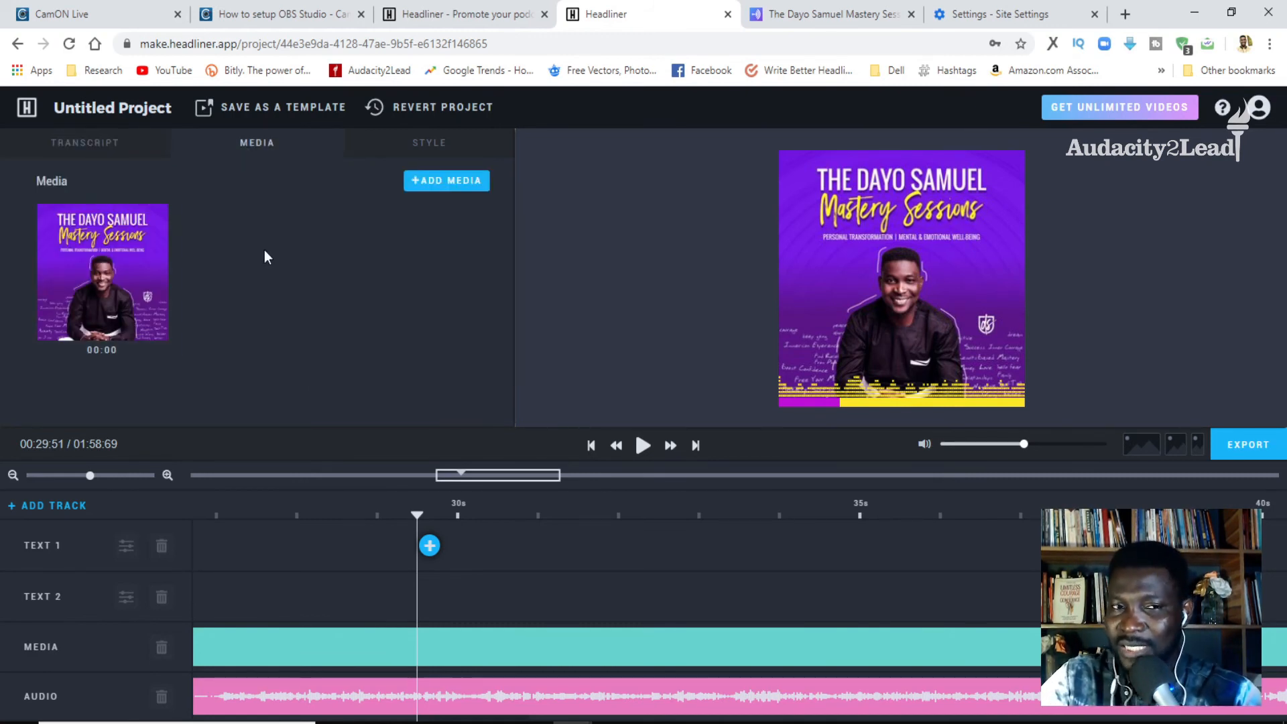
{"action": "left_click", "coordinate": [396, 159]}
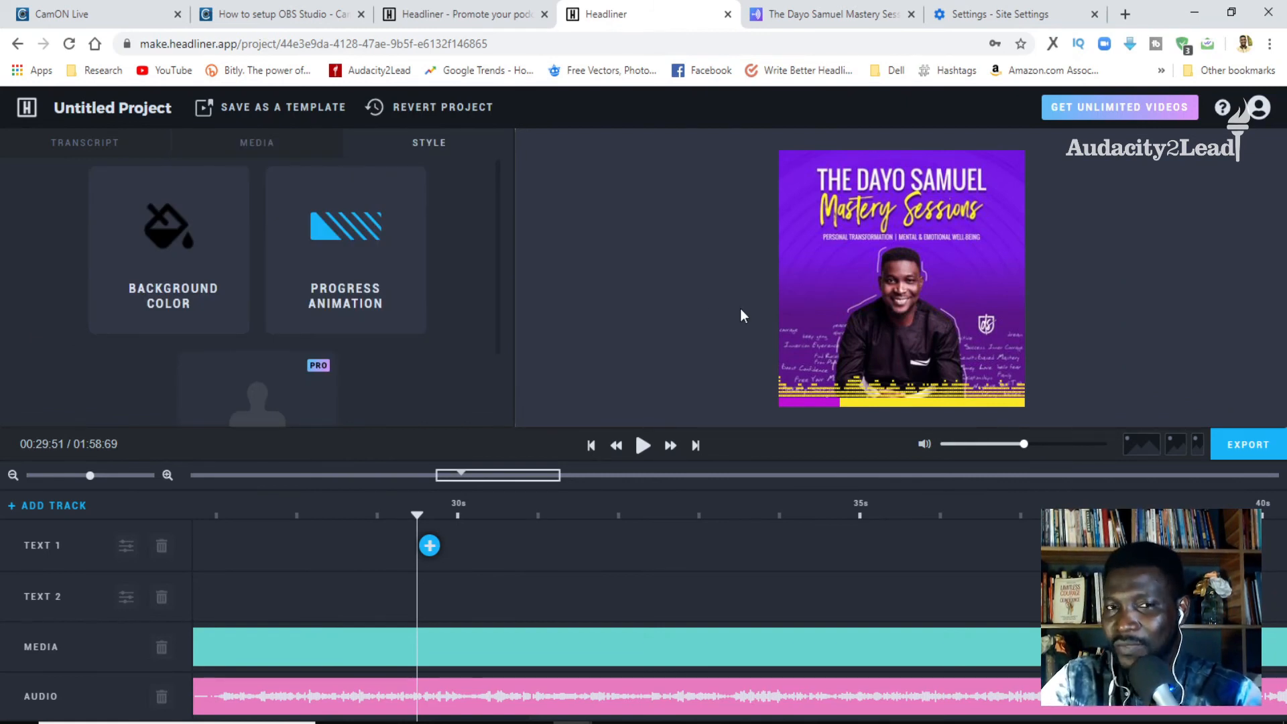
- Leave the project editor for the creation page and start the Podcast AutoVideos wizard
{"action": "right_click", "coordinate": [20, 45]}
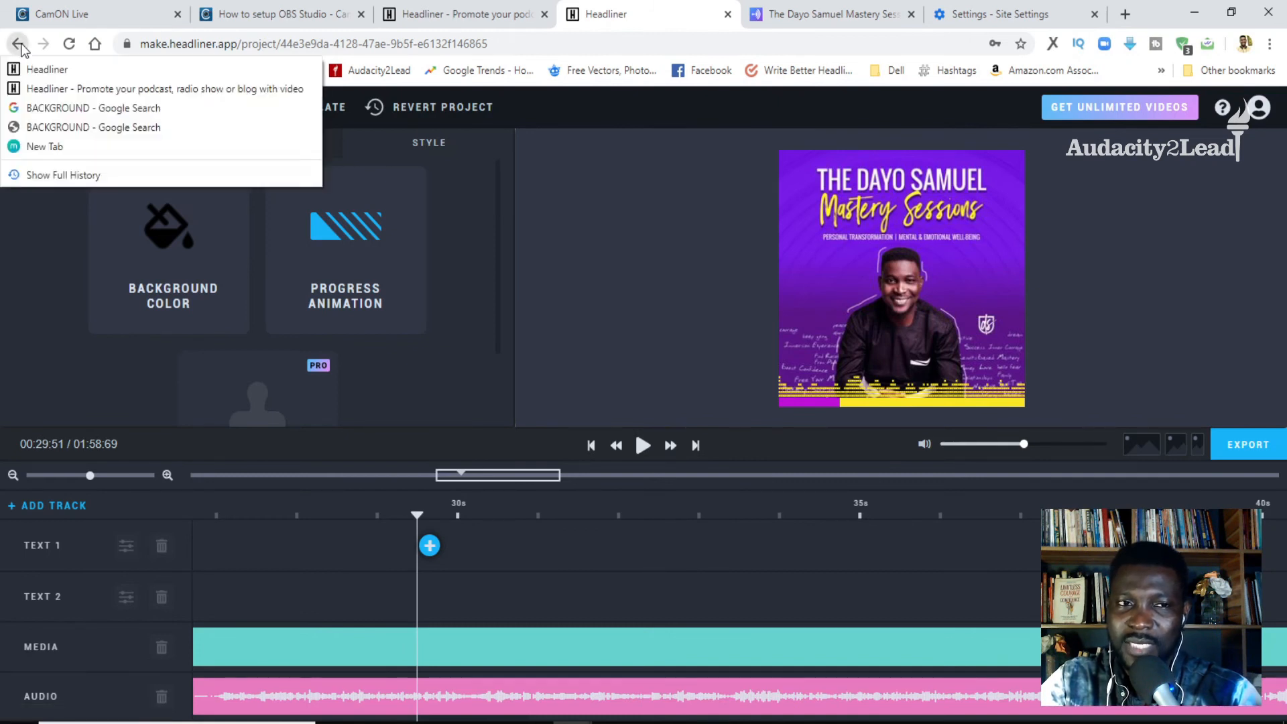
{"action": "left_click", "coordinate": [52, 79]}
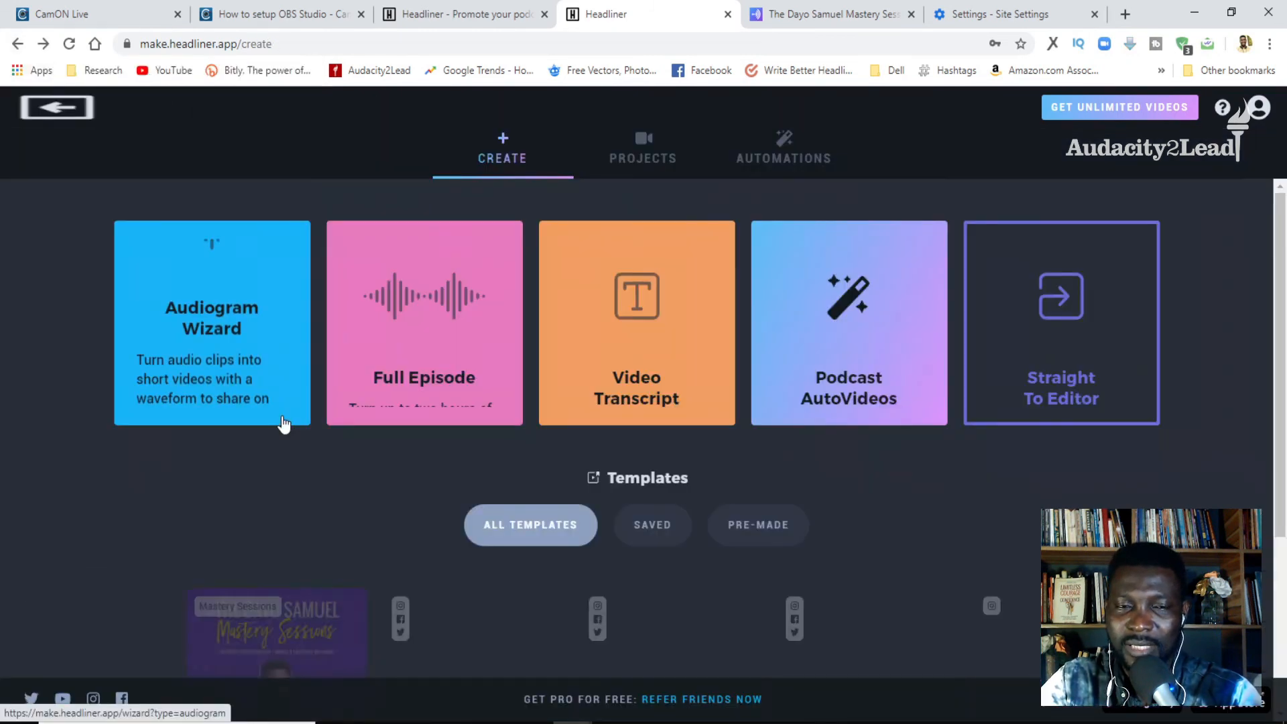
{"action": "left_click", "coordinate": [895, 349]}
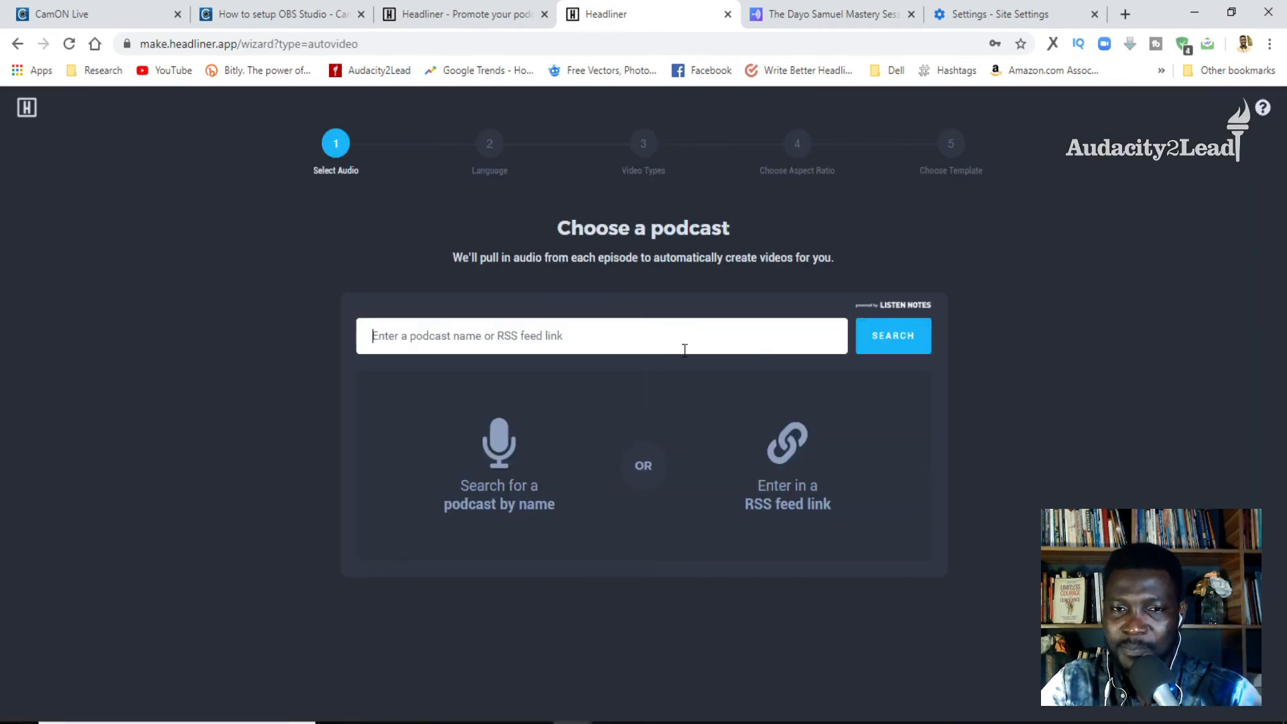
- Search for the podcast using the copied Anchor episode link, select the Mastery Sessions podcast and continue through the language stage
{"action": "left_click", "coordinate": [559, 345]}
{"action": "type", "text": "https://anchor.fm/iamdayosamuel/episodes/Trailer-Rodecast-submission-eegc7s/a-a29jr89"}
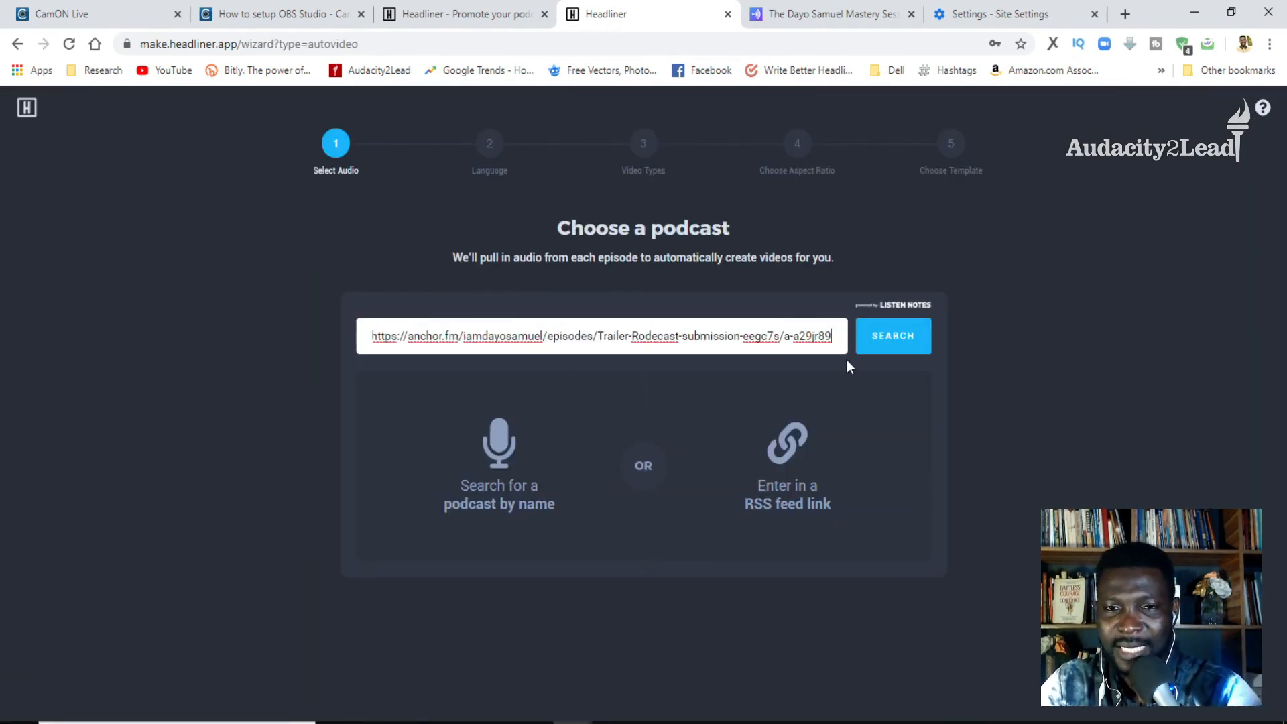
{"action": "left_click", "coordinate": [876, 344]}
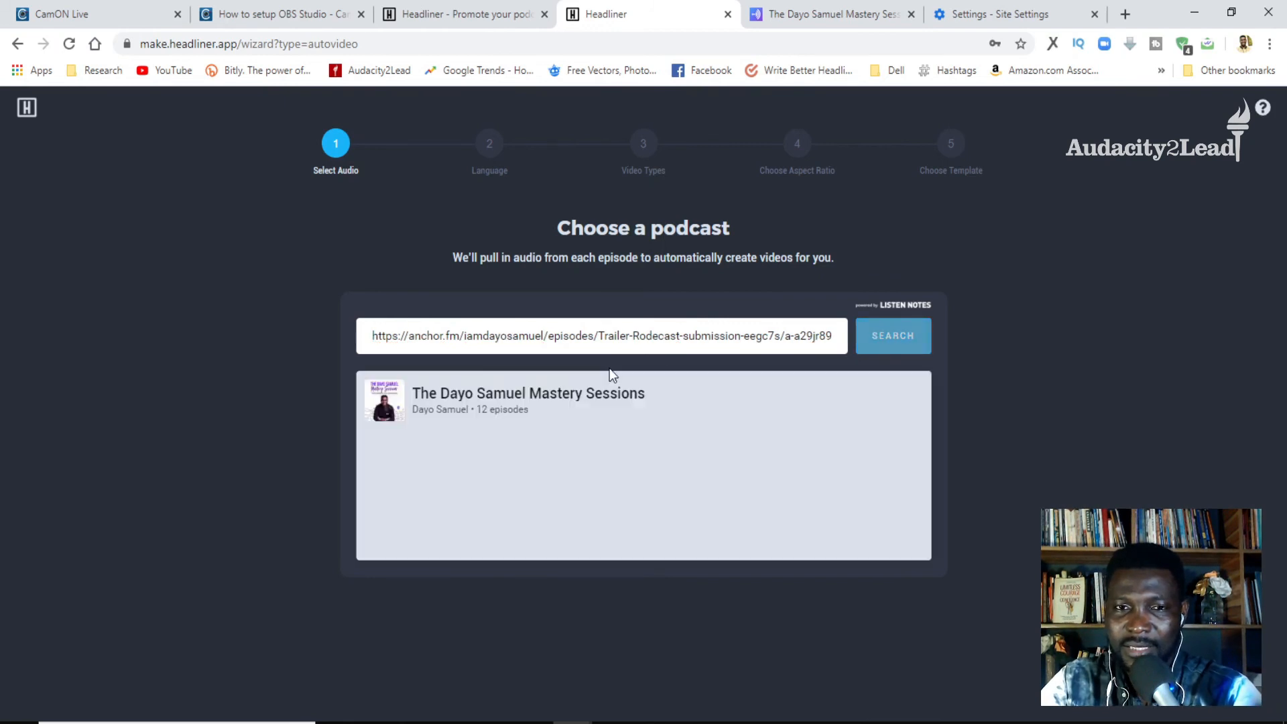
{"action": "left_click", "coordinate": [551, 420]}
{"action": "left_click", "coordinate": [692, 398]}
{"action": "left_click", "coordinate": [694, 398]}
{"action": "left_click", "coordinate": [666, 531]}
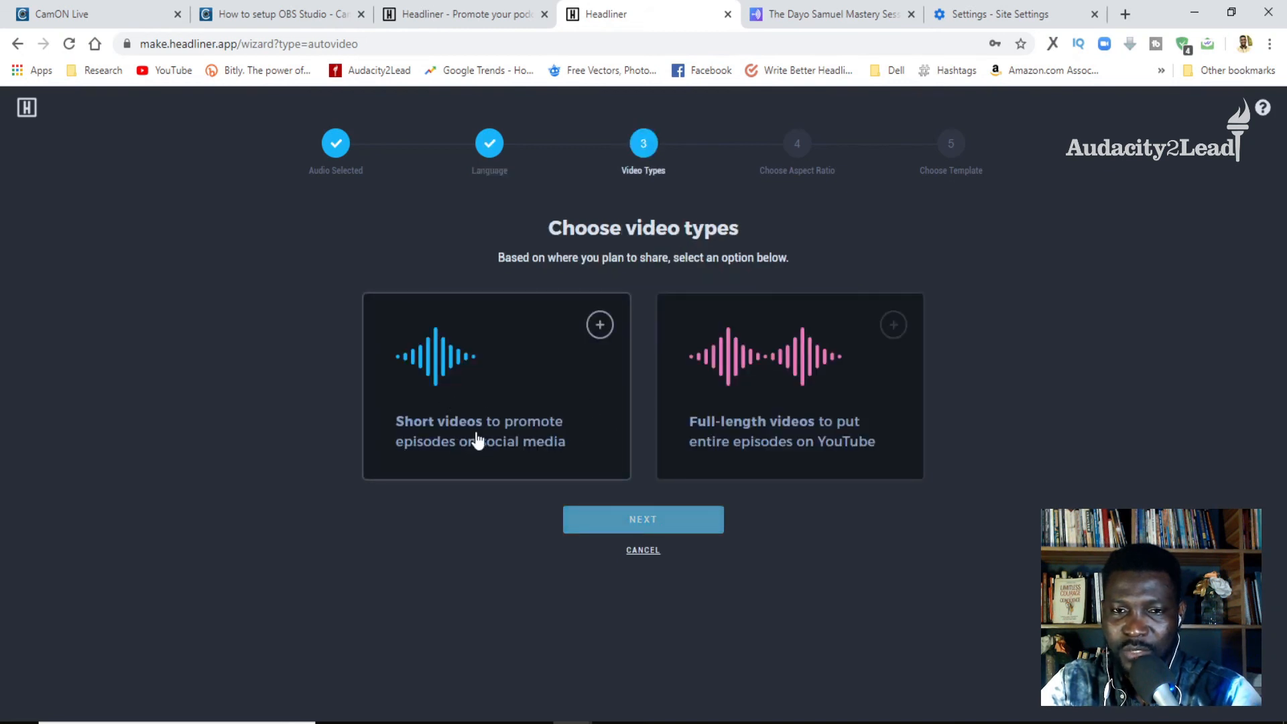
- Choose short videos for social media, set the video length to Instagram / LinkedIn: 30 sec, and continue
{"action": "left_click", "coordinate": [557, 409]}
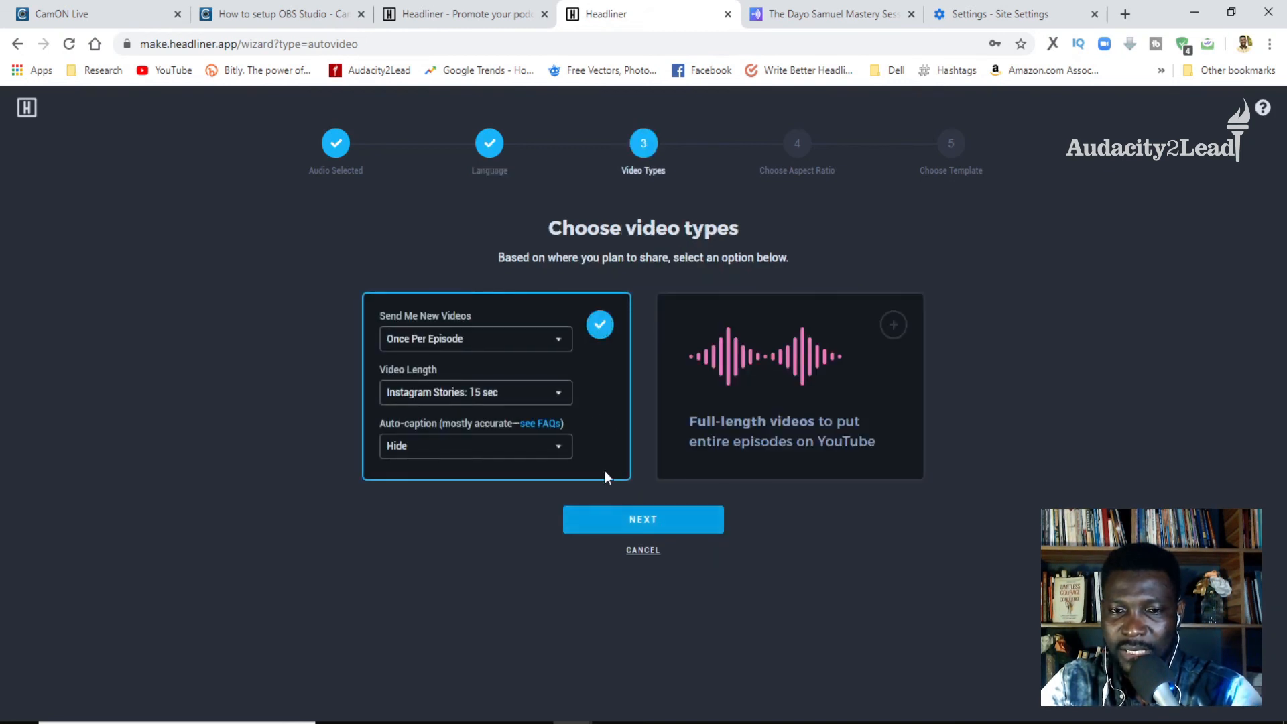
{"action": "left_click", "coordinate": [445, 401]}
{"action": "left_click", "coordinate": [451, 468]}
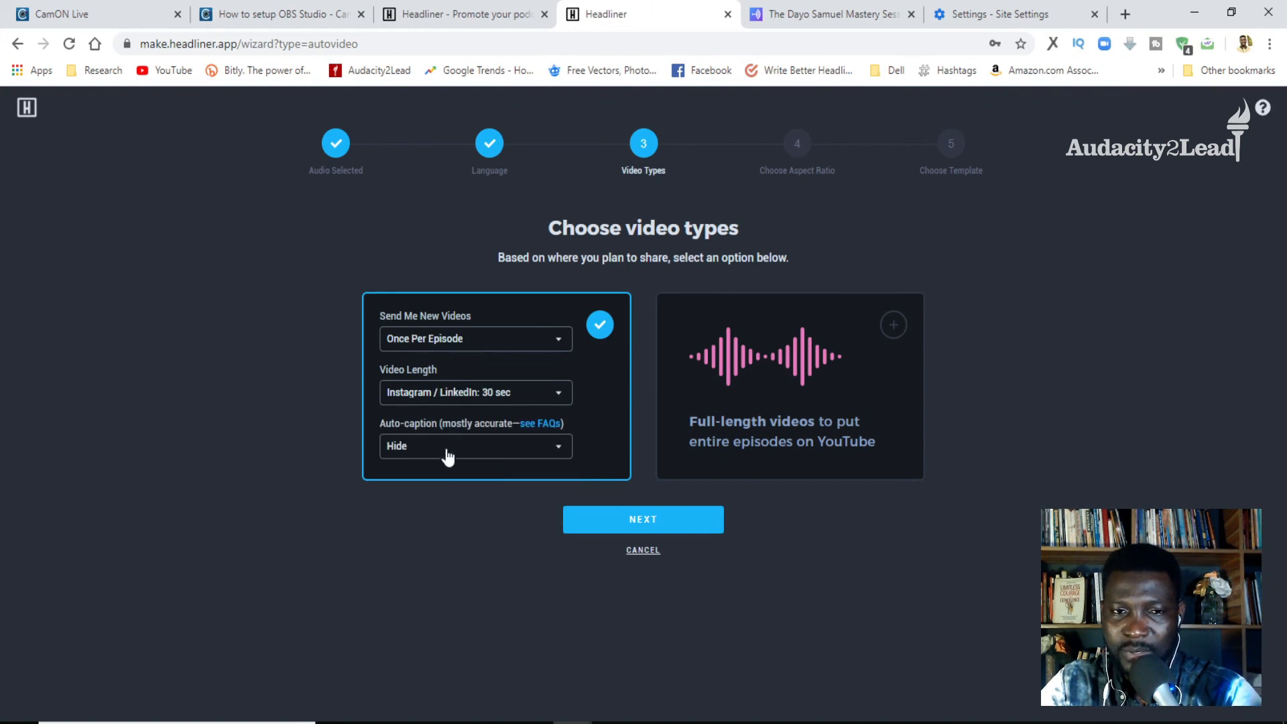
{"action": "left_click", "coordinate": [642, 520]}
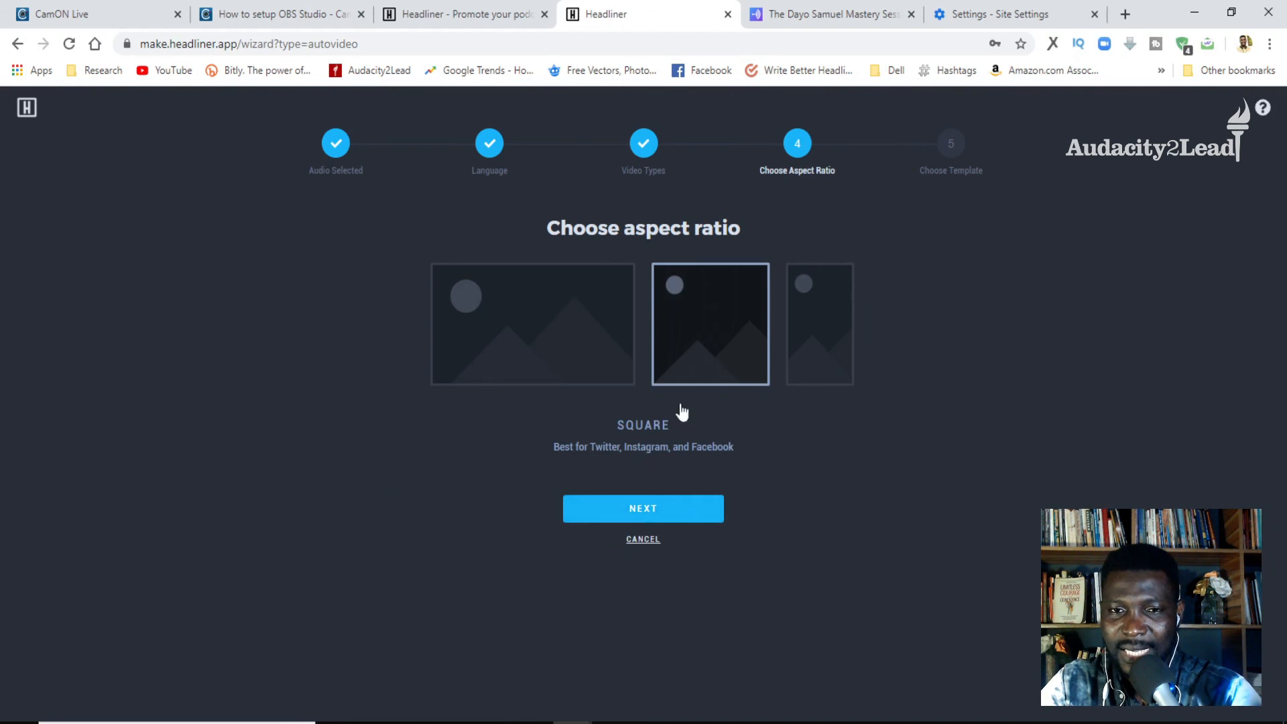
- Keep the Square aspect ratio and choose the saved Mastery Sessions template for the automatic videos
{"action": "left_click", "coordinate": [641, 515]}
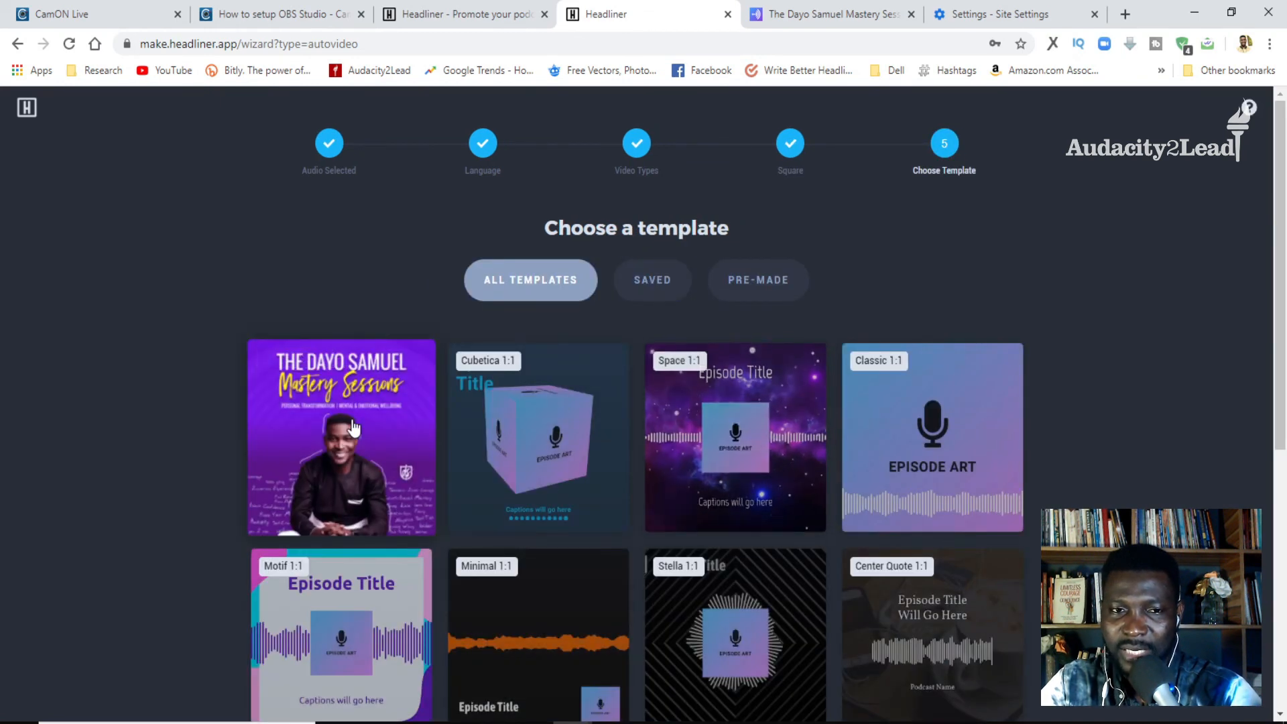
{"action": "left_click", "coordinate": [353, 427]}
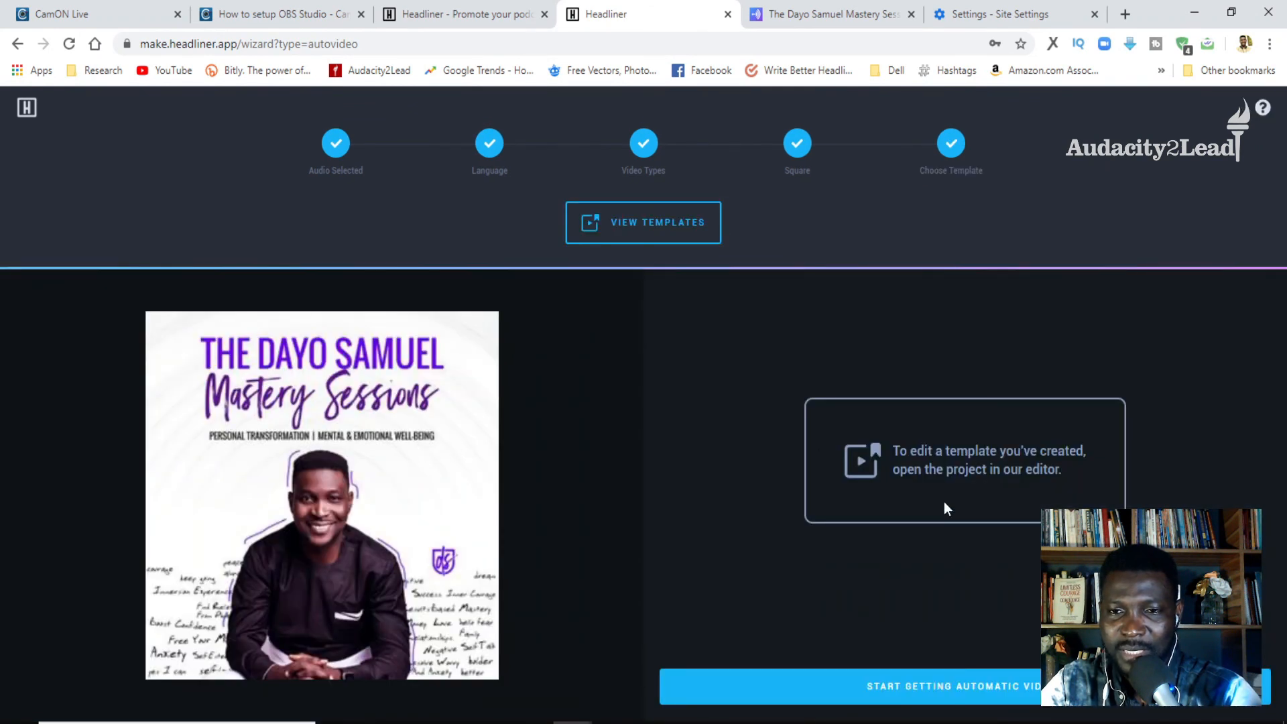
{"action": "left_click", "coordinate": [647, 222]}
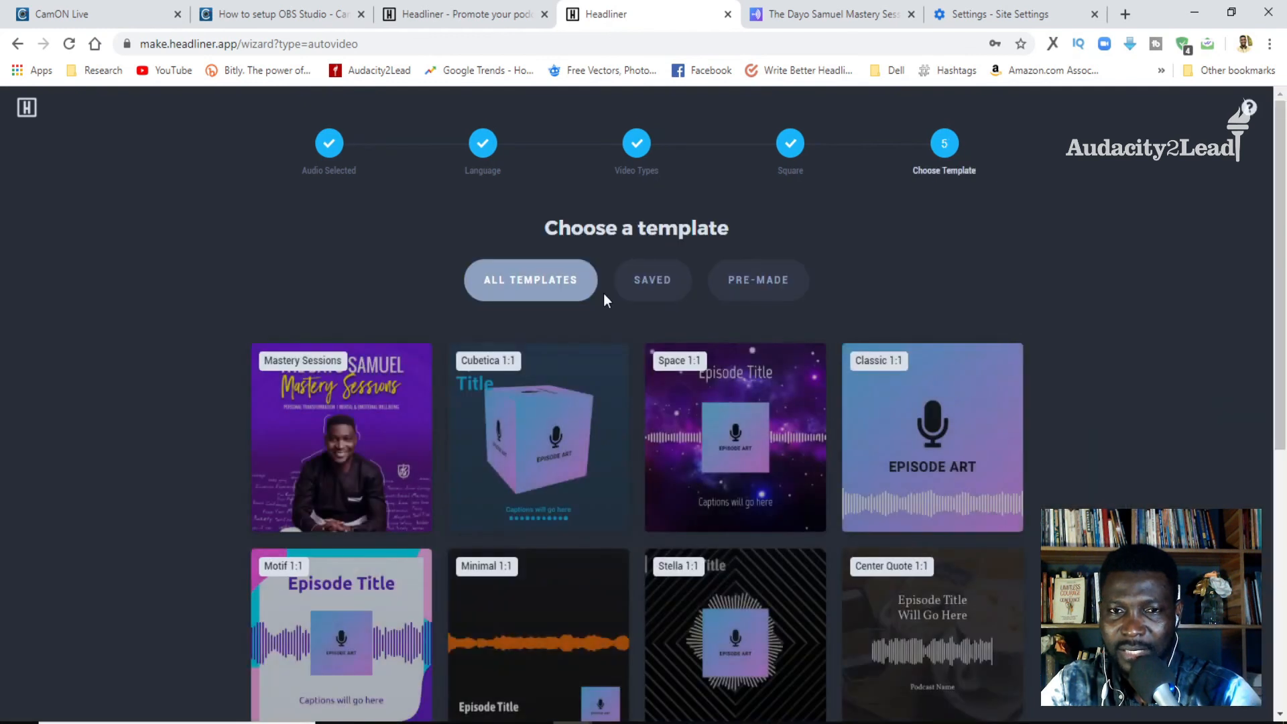
{"action": "left_click", "coordinate": [375, 439]}
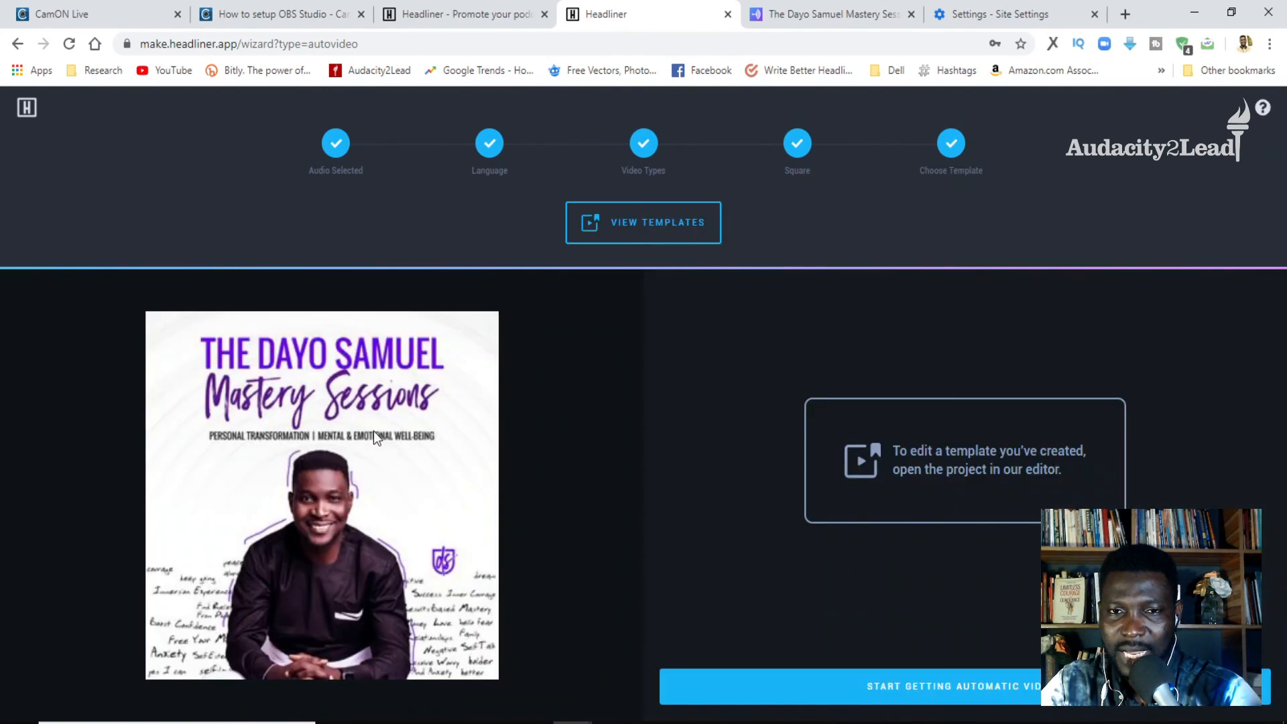
{"action": "left_click", "coordinate": [625, 226]}
{"action": "left_click", "coordinate": [652, 282]}
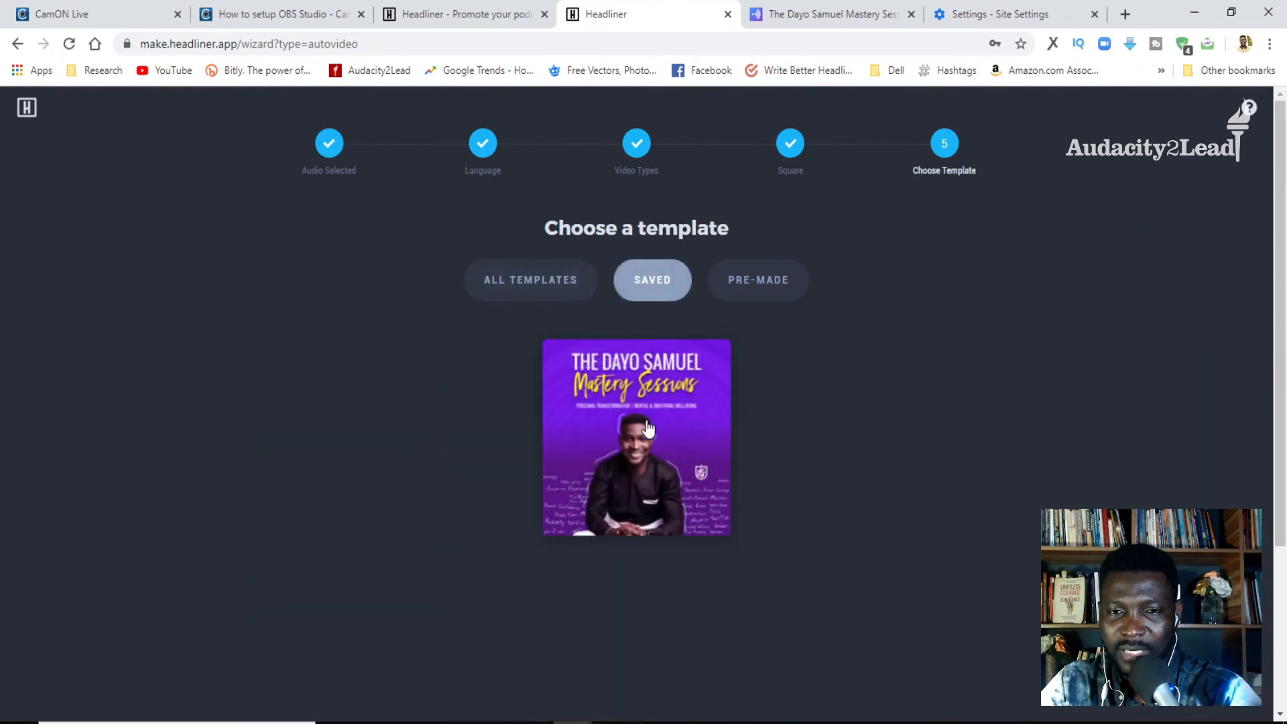
{"action": "left_click", "coordinate": [654, 456]}
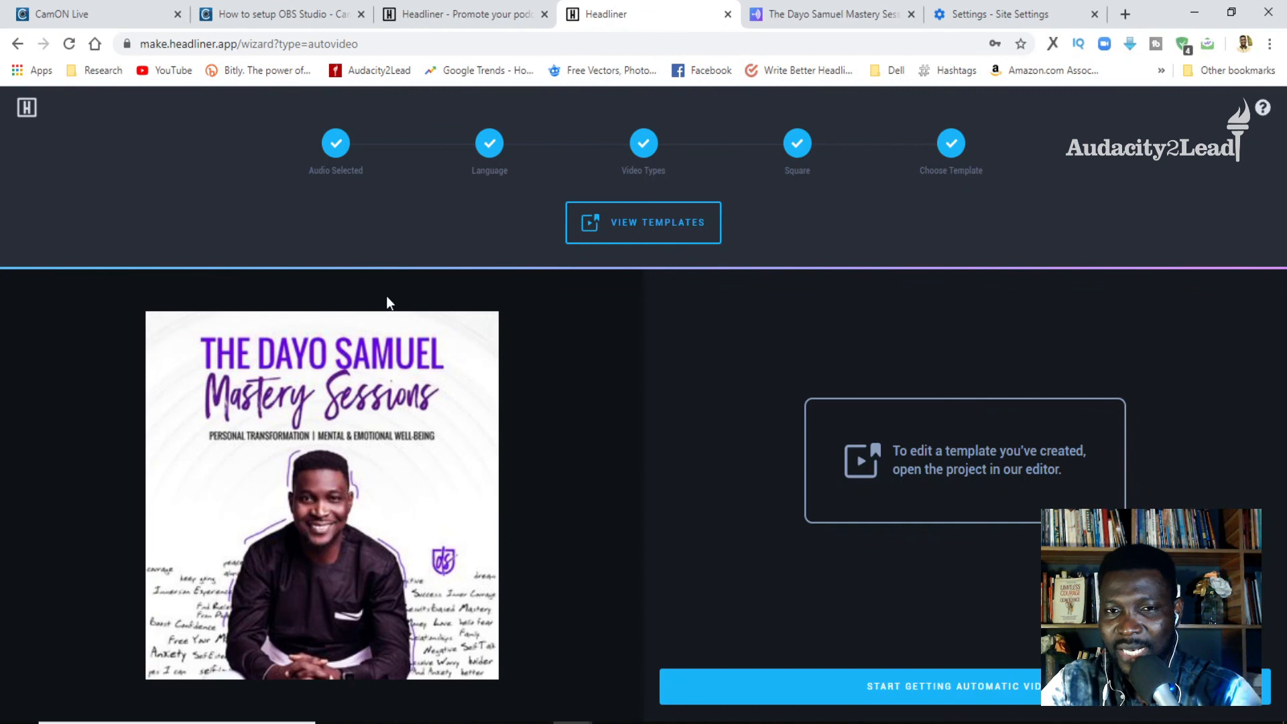
- Start getting automatic videos with this setup and return to the home page
{"action": "left_click", "coordinate": [932, 684]}
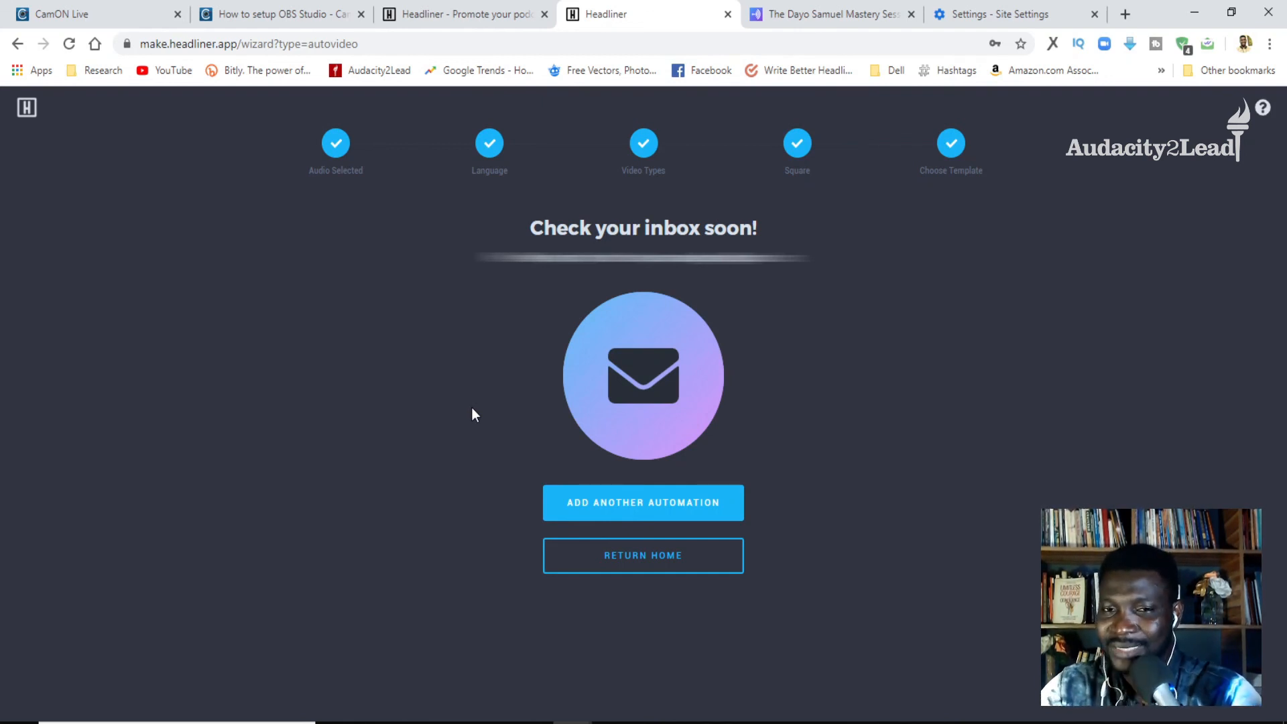
{"action": "left_click", "coordinate": [684, 560]}
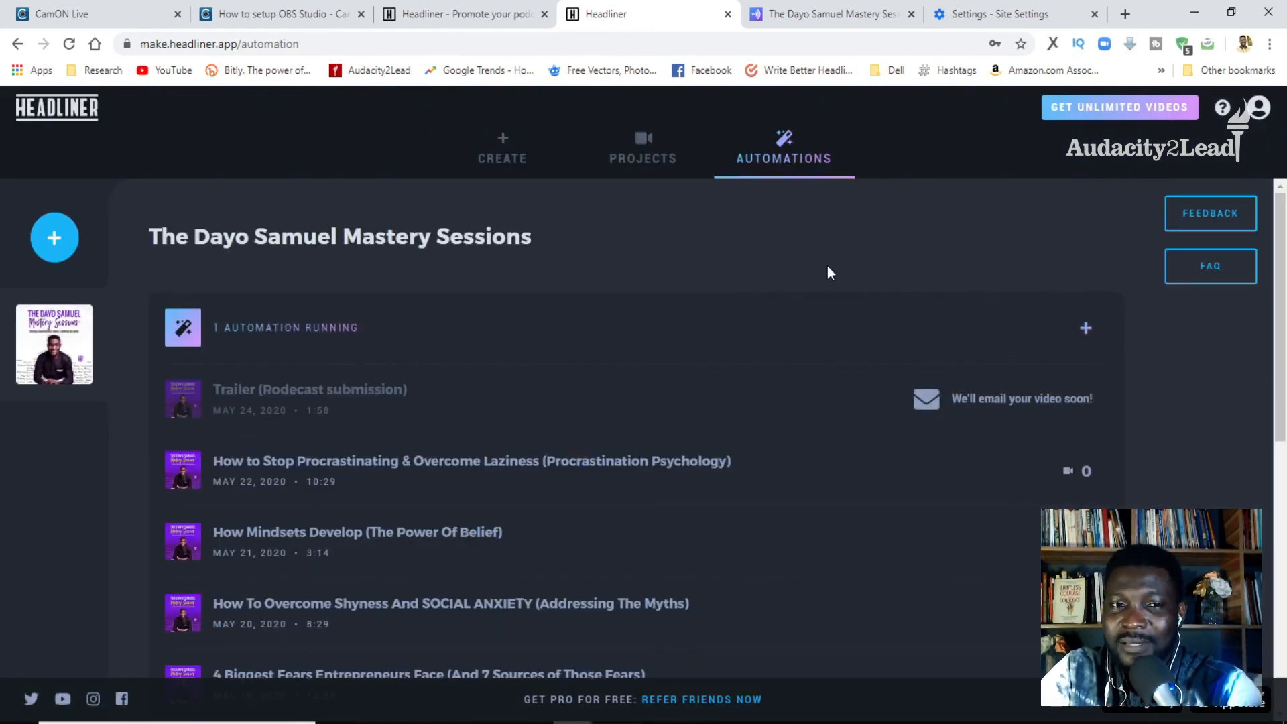
- Expand the podcast's running automations and delete the once-per-episode 30-second video automation
{"action": "mouse_move", "coordinate": [283, 327]}
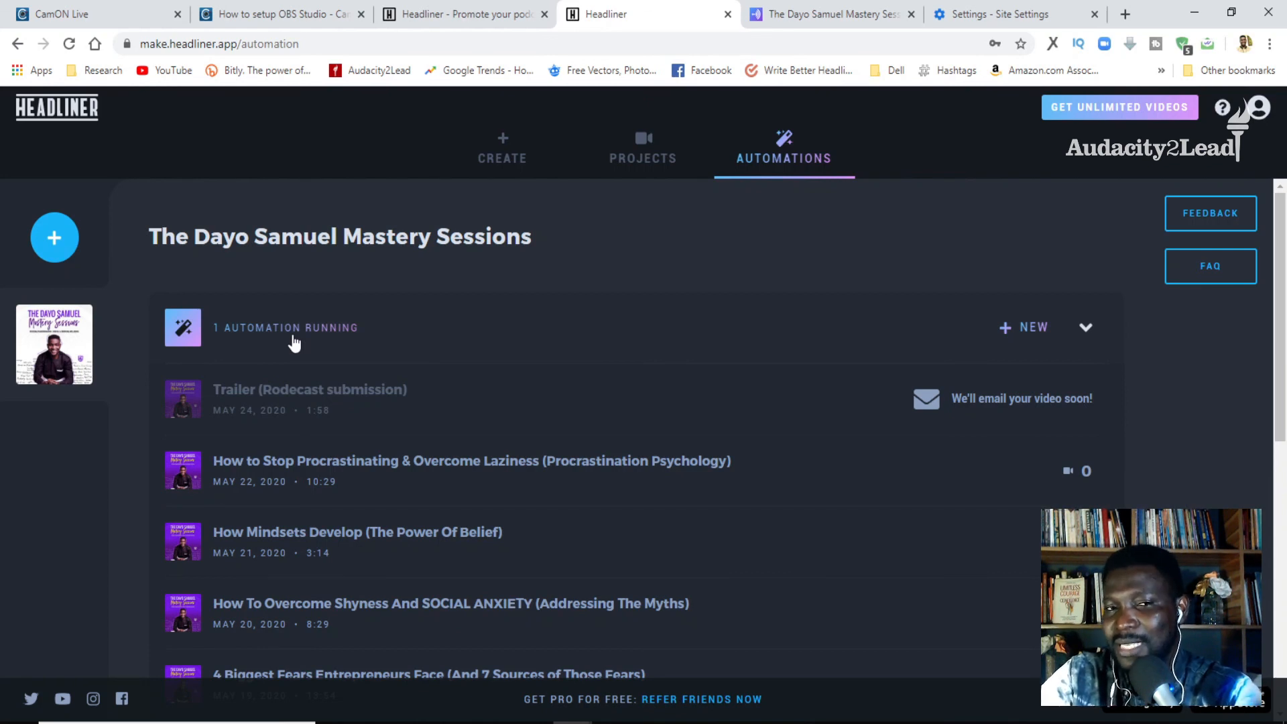
{"action": "left_click", "coordinate": [1086, 328]}
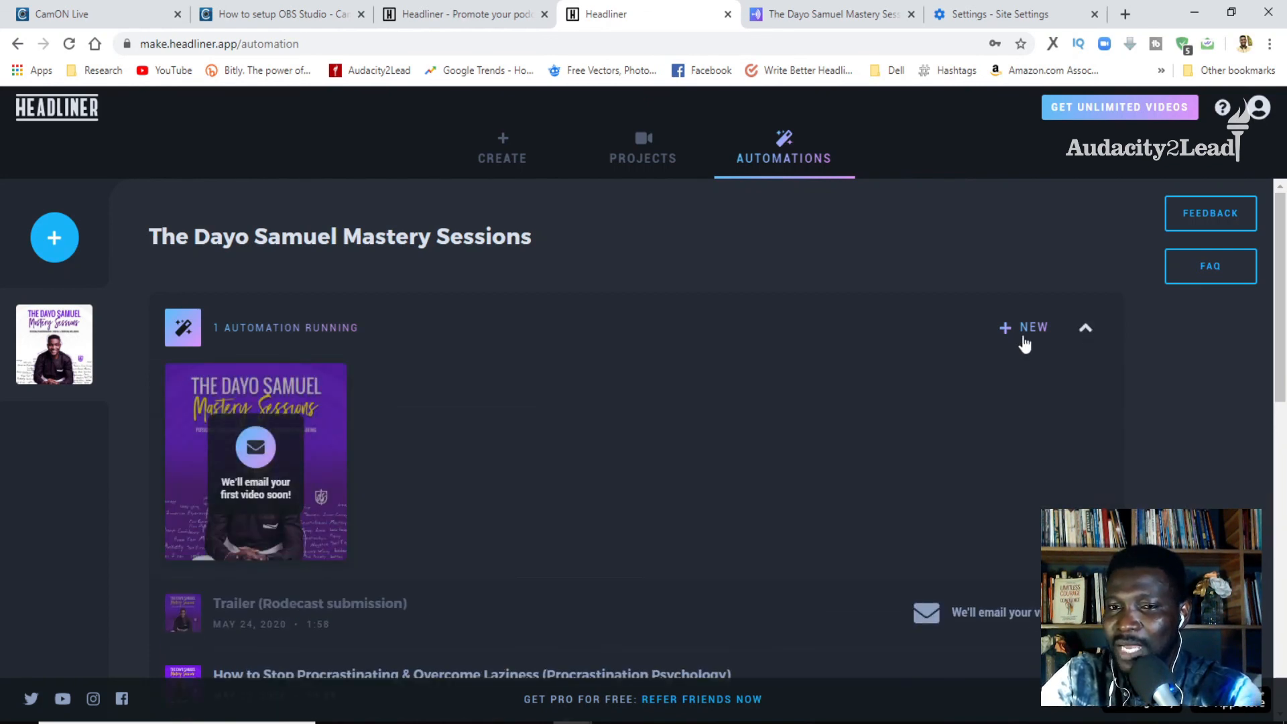
{"action": "mouse_move", "coordinate": [248, 477]}
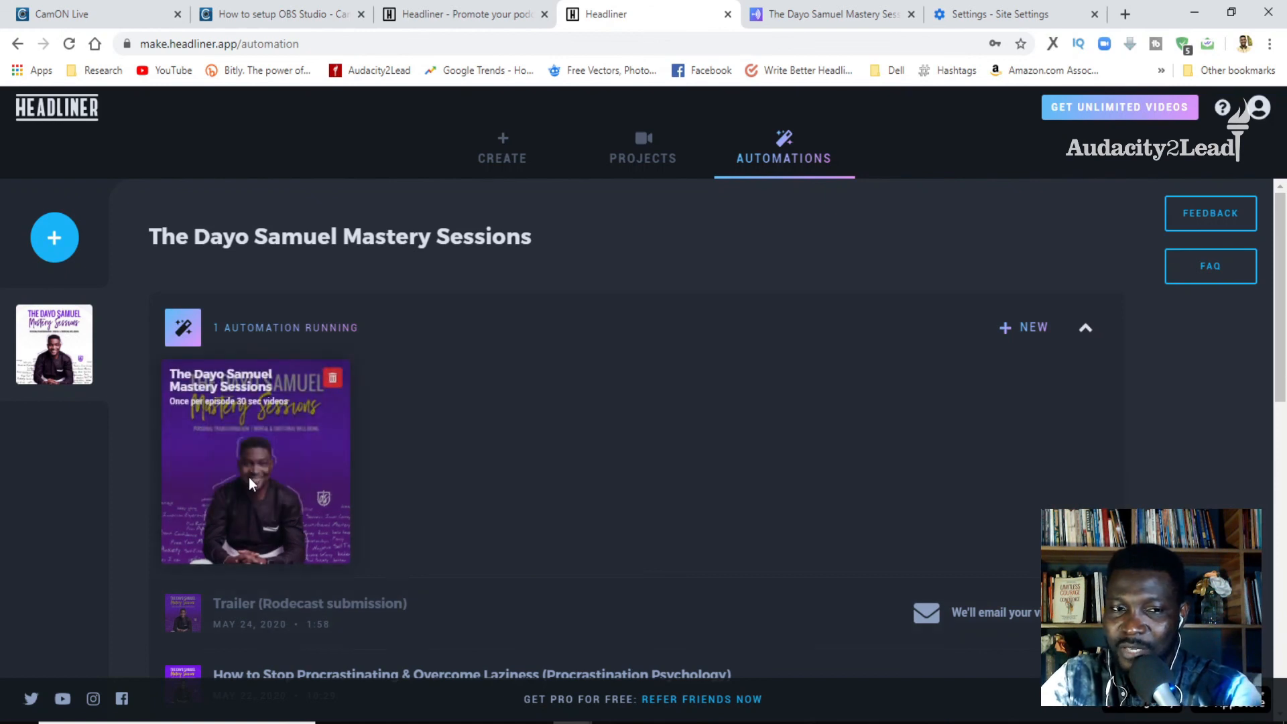
{"action": "left_click", "coordinate": [334, 382]}
{"action": "left_click", "coordinate": [692, 298]}
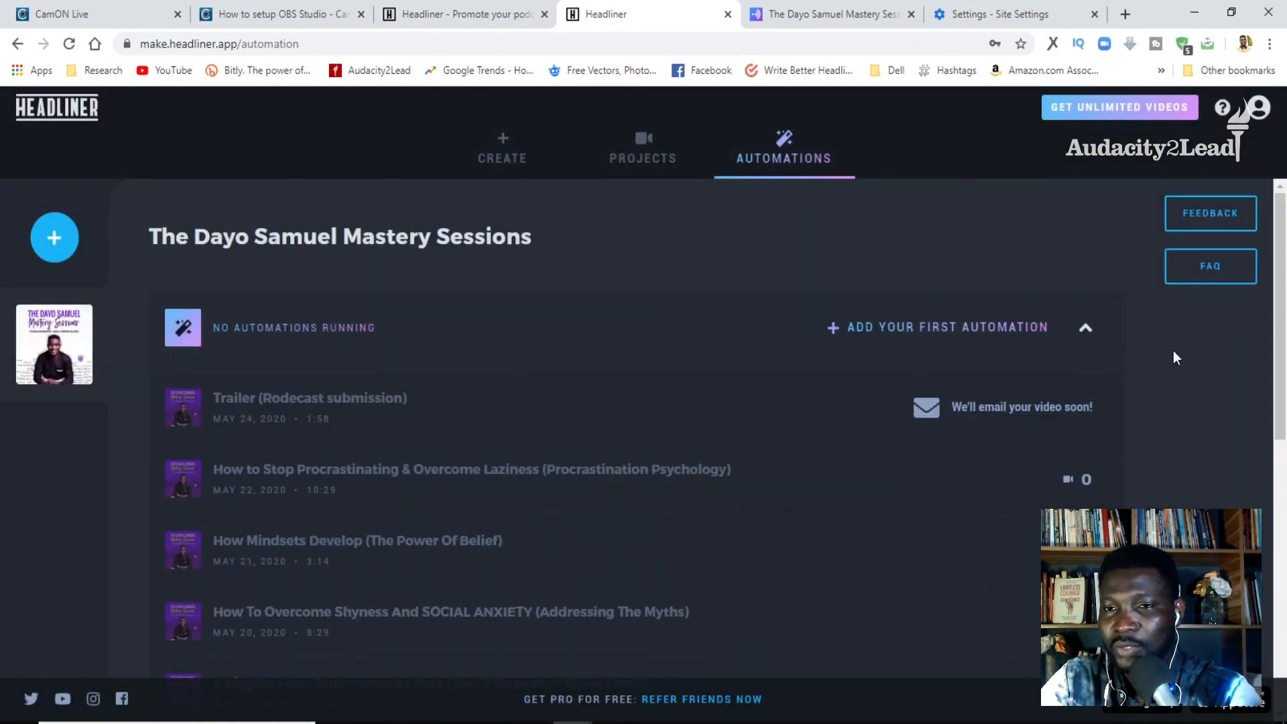
- Look over the podcast's episode list on the automations page, and minimize the browser window
{"action": "scroll", "coordinate": [1174, 348], "scroll_direction": "down", "scroll_amount": 8}
{"action": "scroll", "coordinate": [1176, 351], "scroll_direction": "up", "scroll_amount": 10}
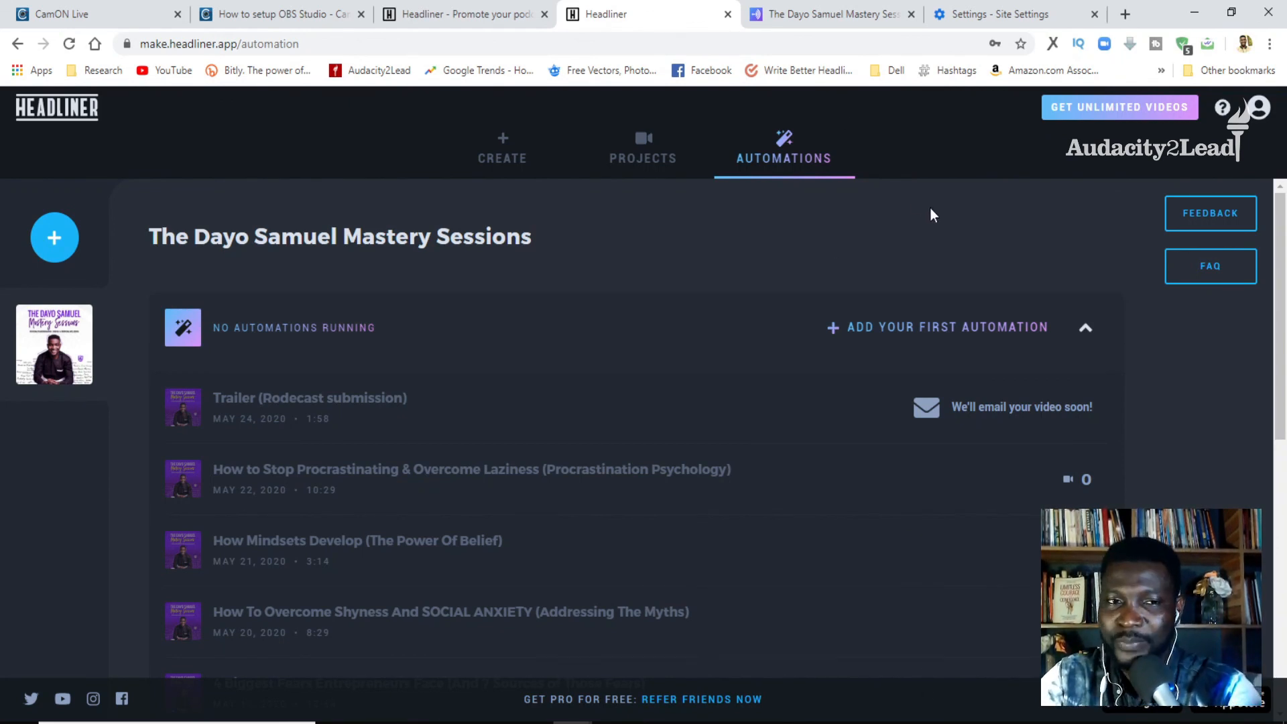
{"action": "left_click", "coordinate": [1194, 12]}
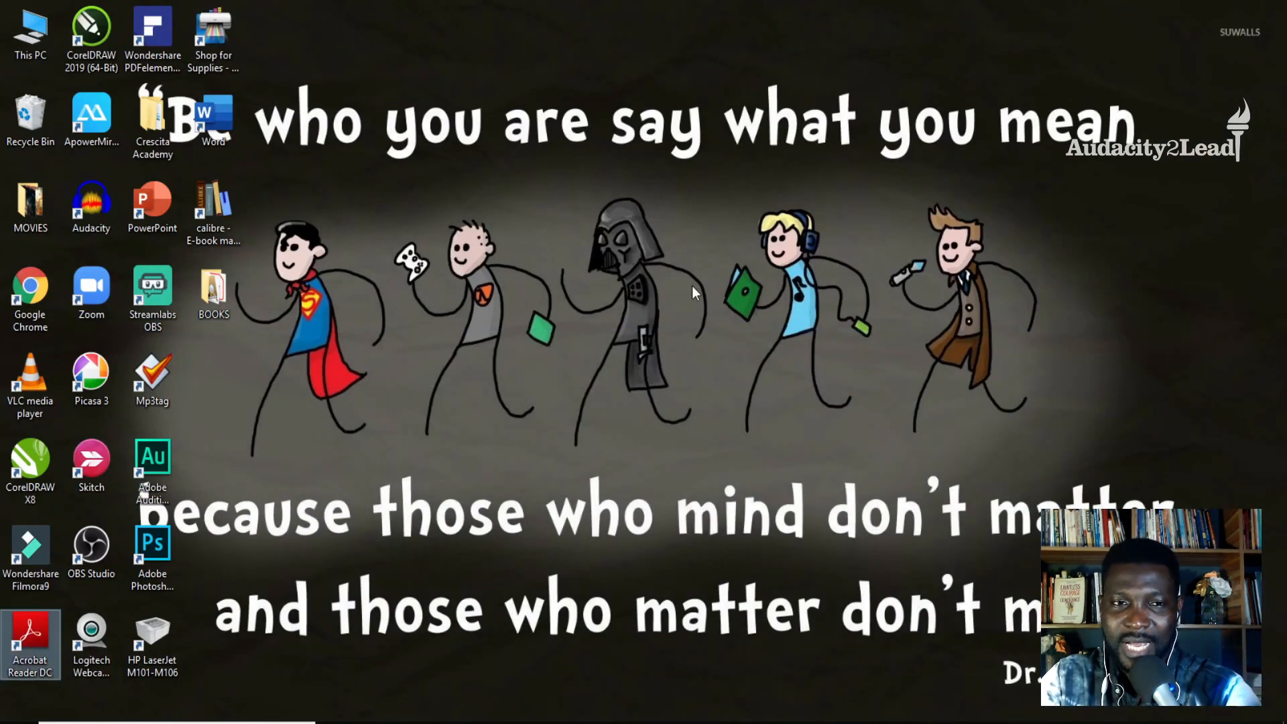